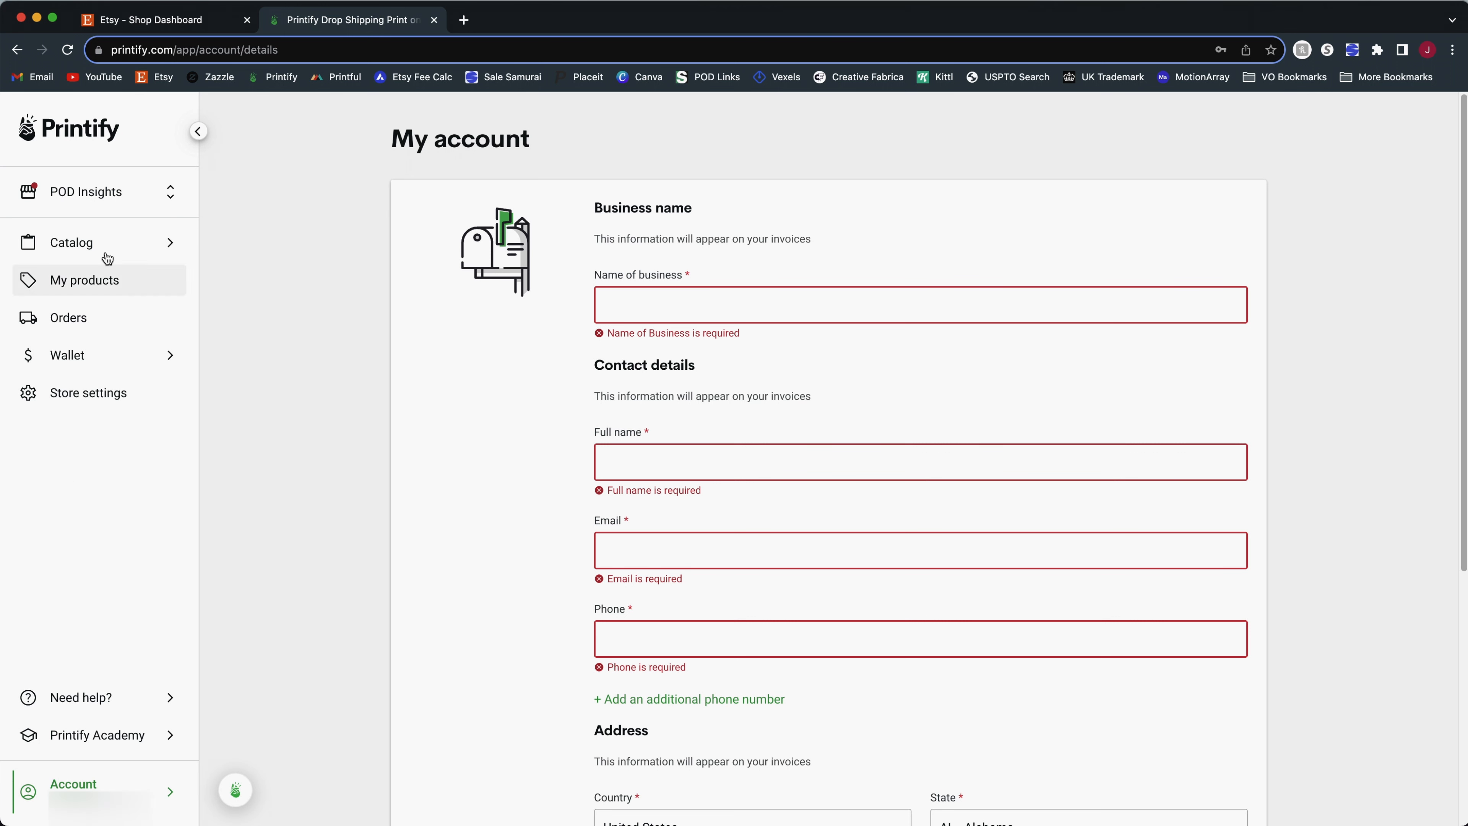
# - Open the My account page from the account options
pyautogui.click(199, 132)
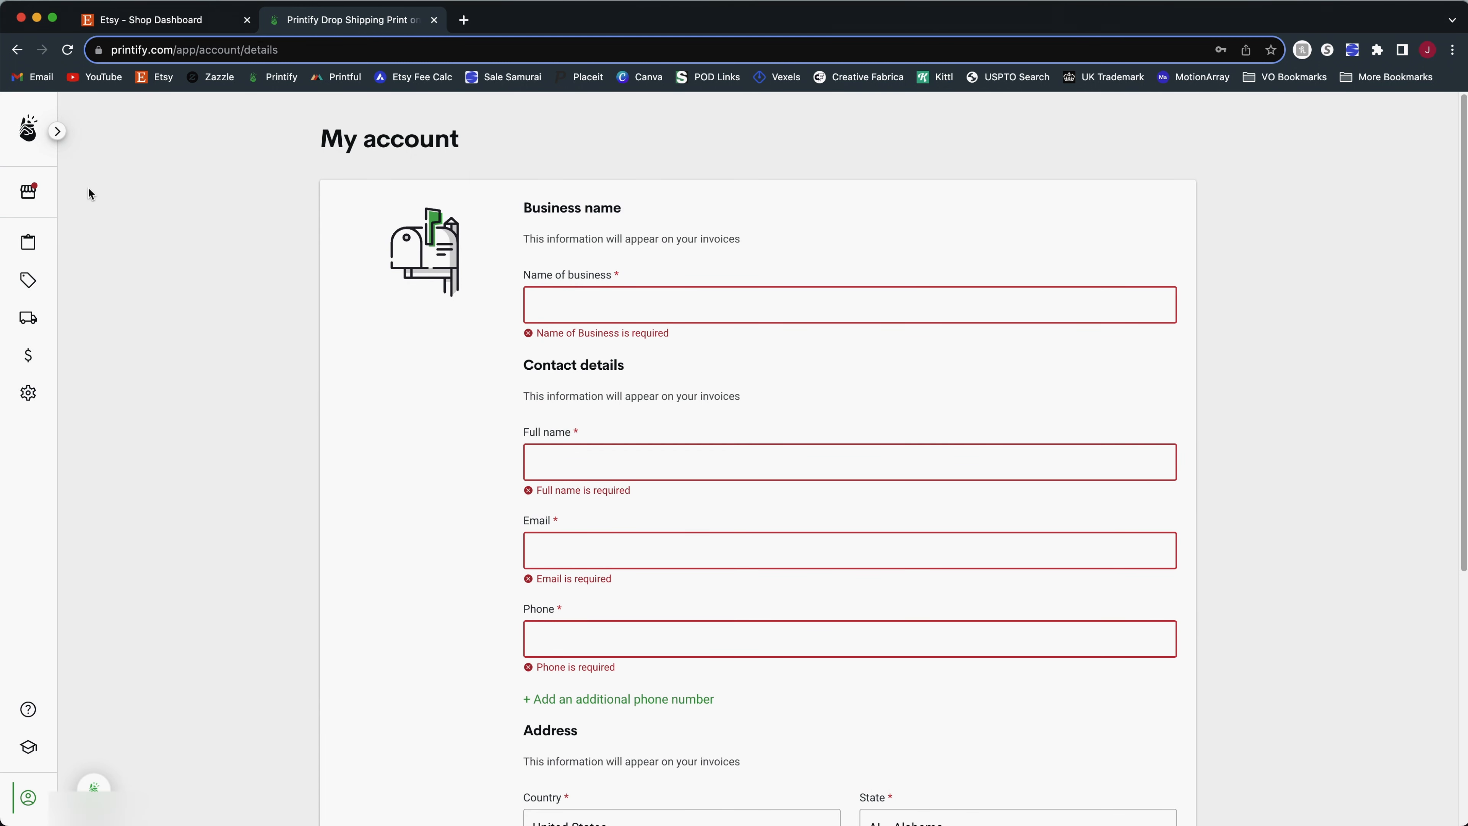
pyautogui.click(57, 135)
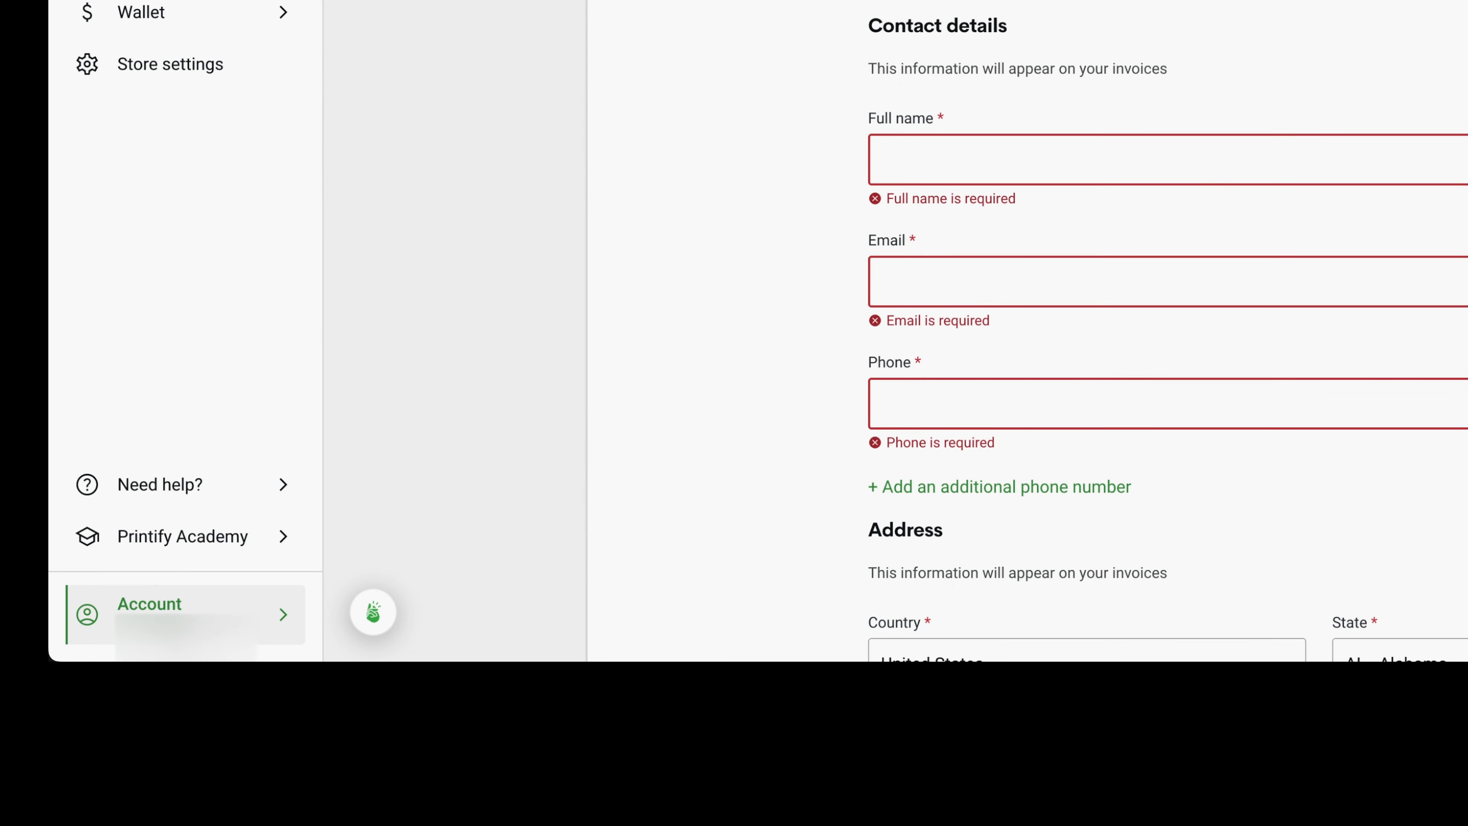
pyautogui.click(258, 624)
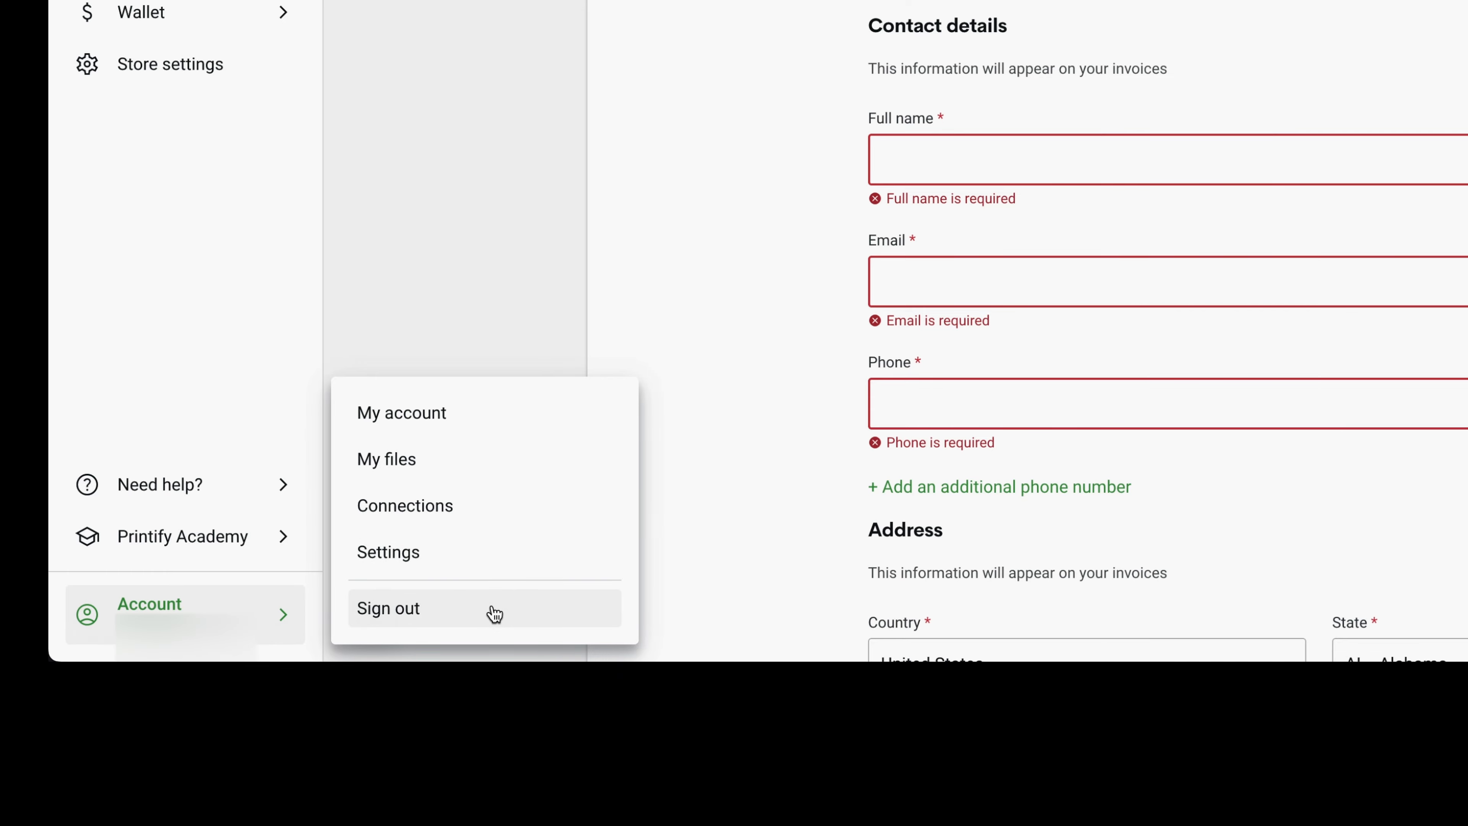
pyautogui.click(451, 431)
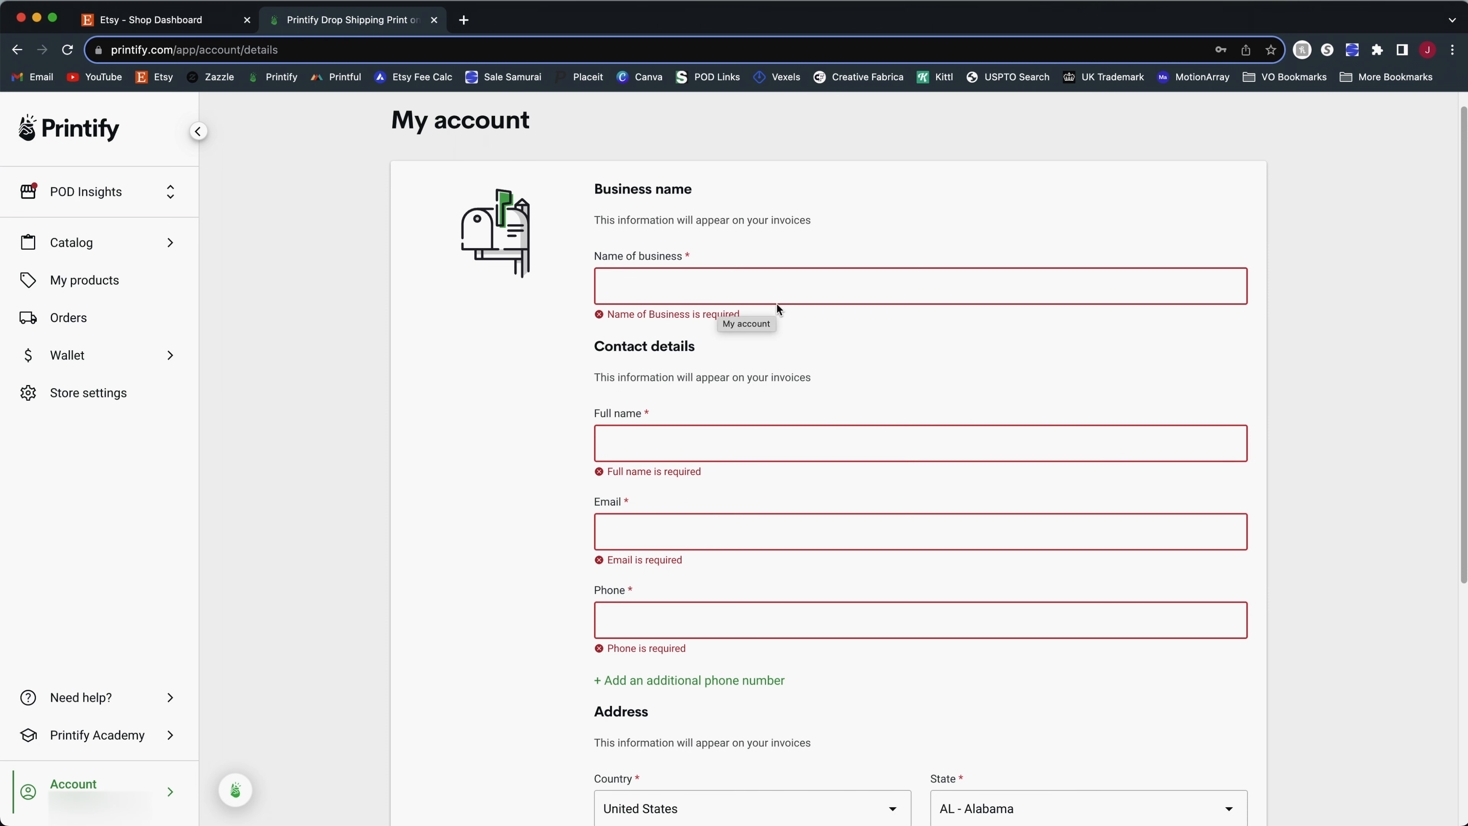
# - Examine the business name, contact details and address fields of the account form
pyautogui.scroll(-3, 578, 388)
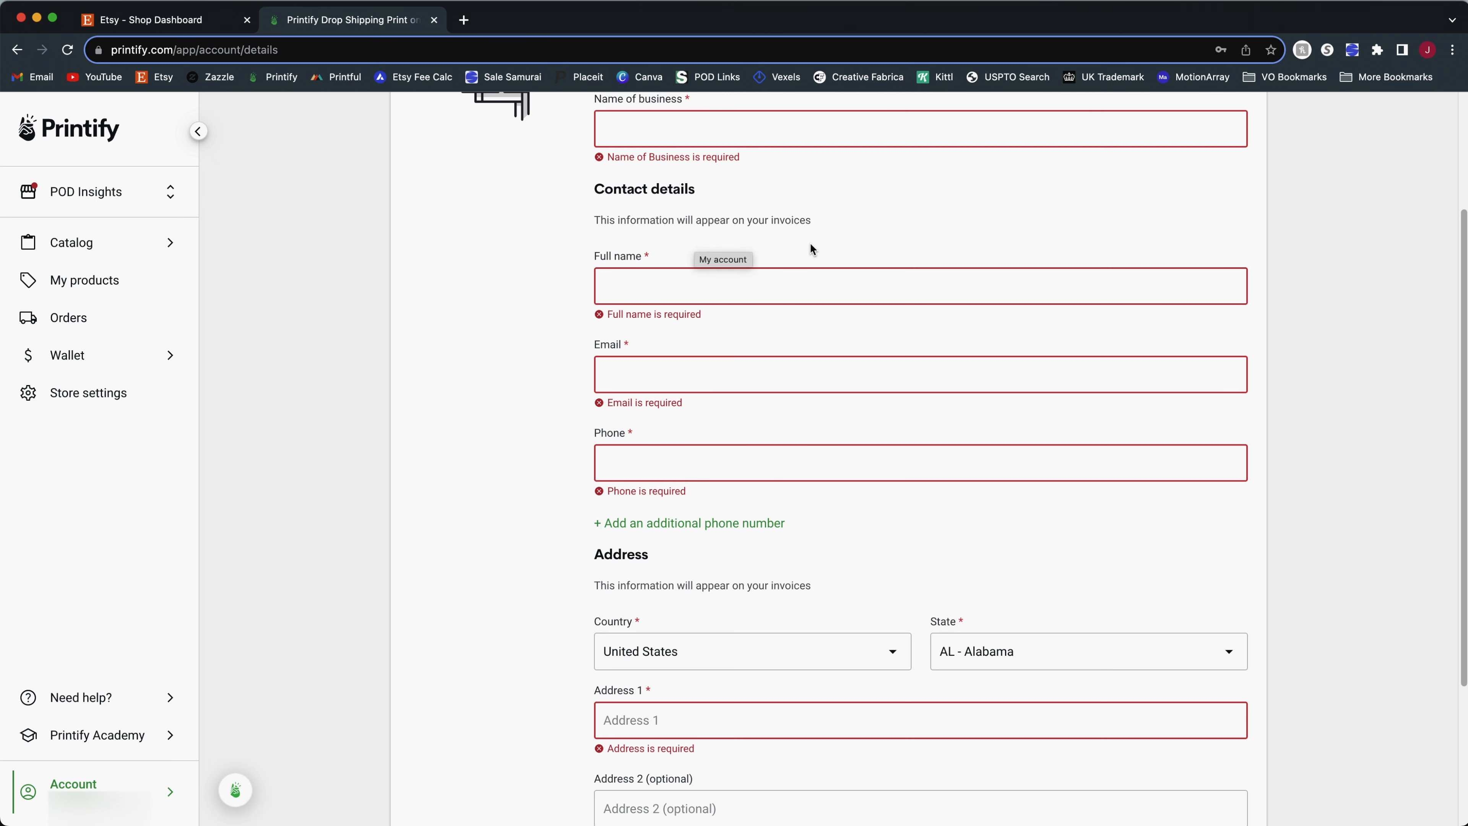
pyautogui.scroll(-1, 810, 243)
pyautogui.scroll(-2, 774, 413)
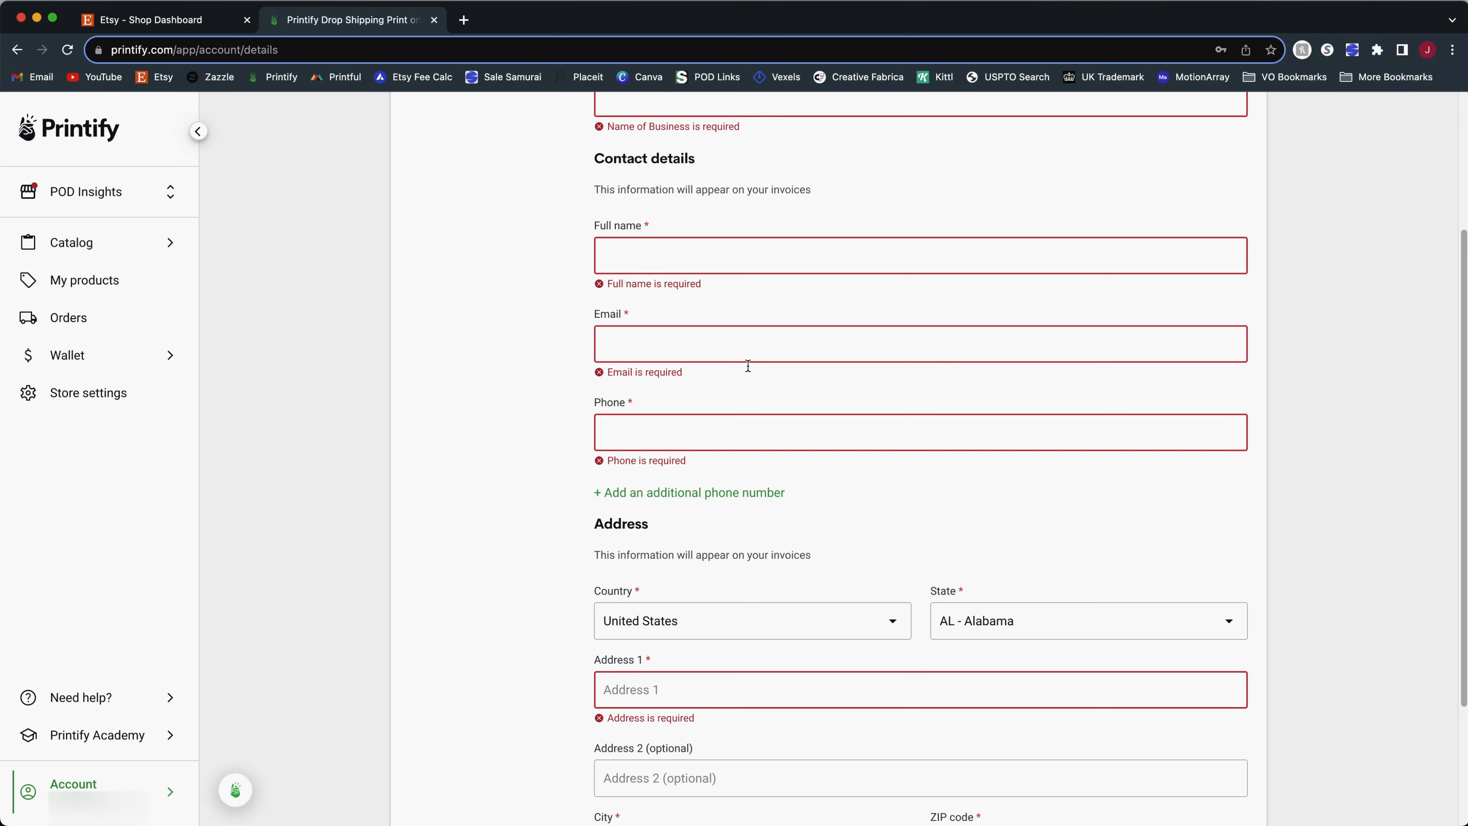
pyautogui.scroll(-5, 947, 460)
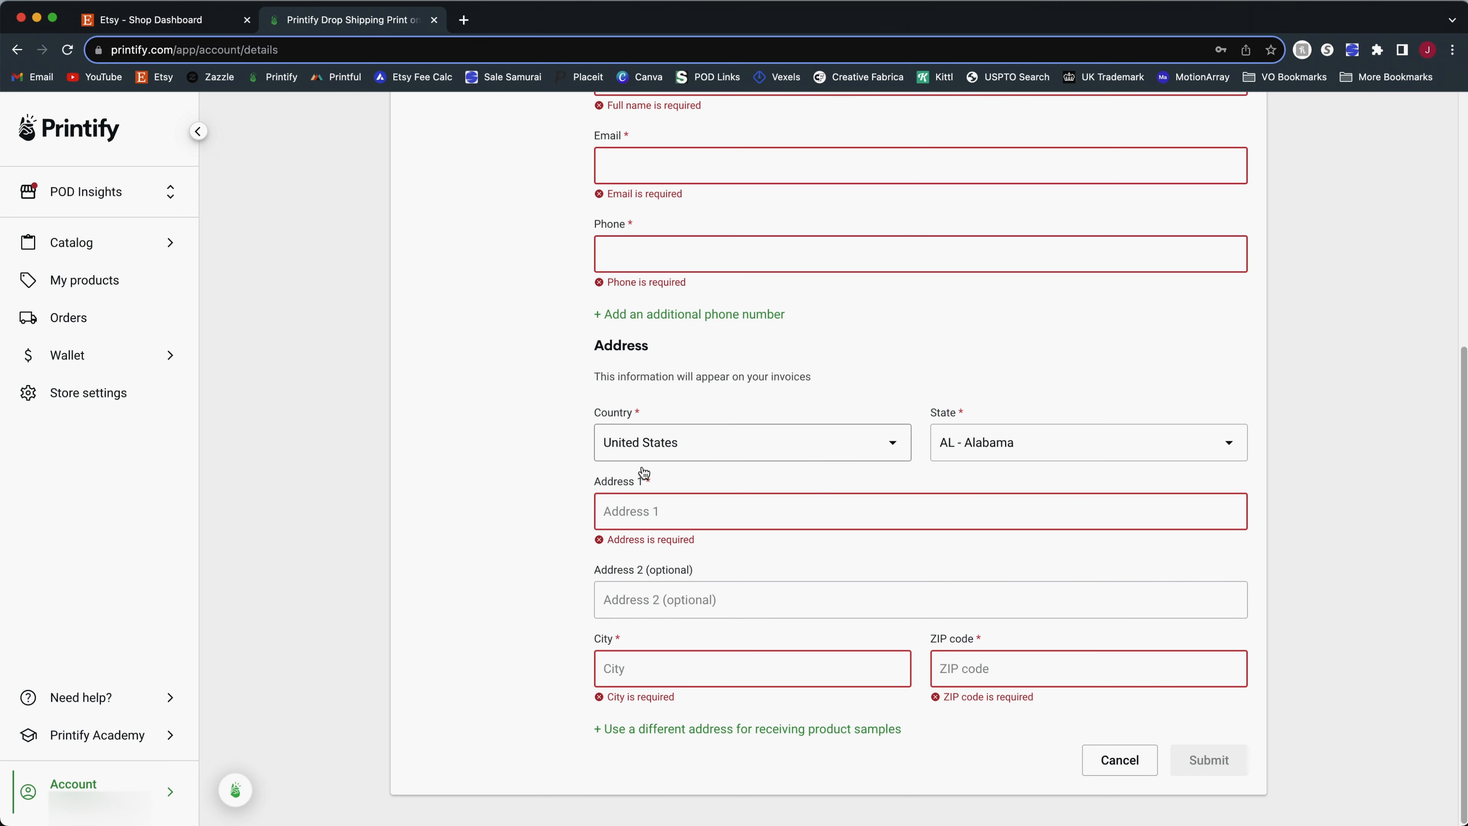
pyautogui.scroll(6, 377, 610)
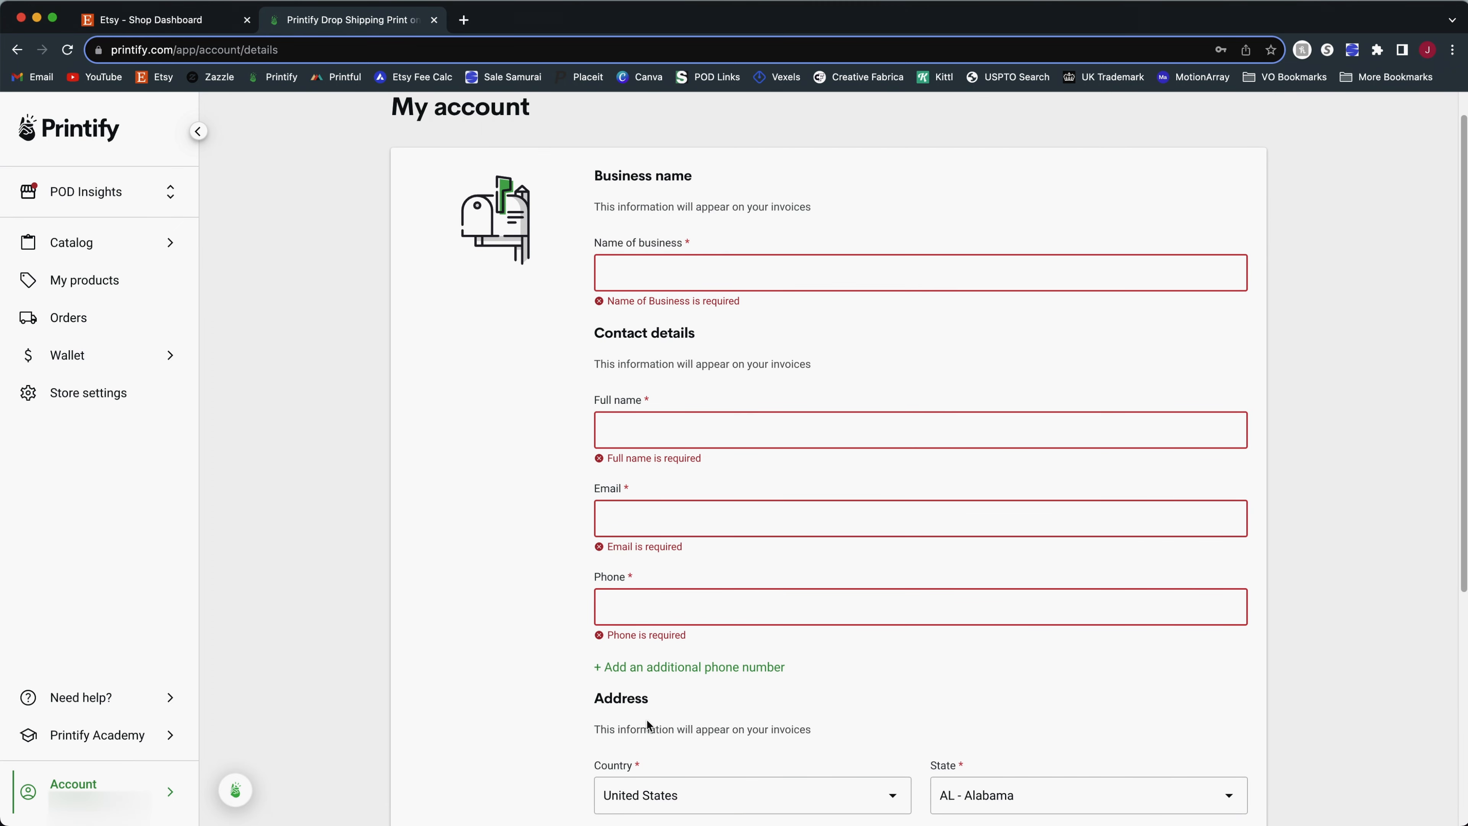
pyautogui.scroll(-1, 540, 617)
pyautogui.scroll(-5, 813, 785)
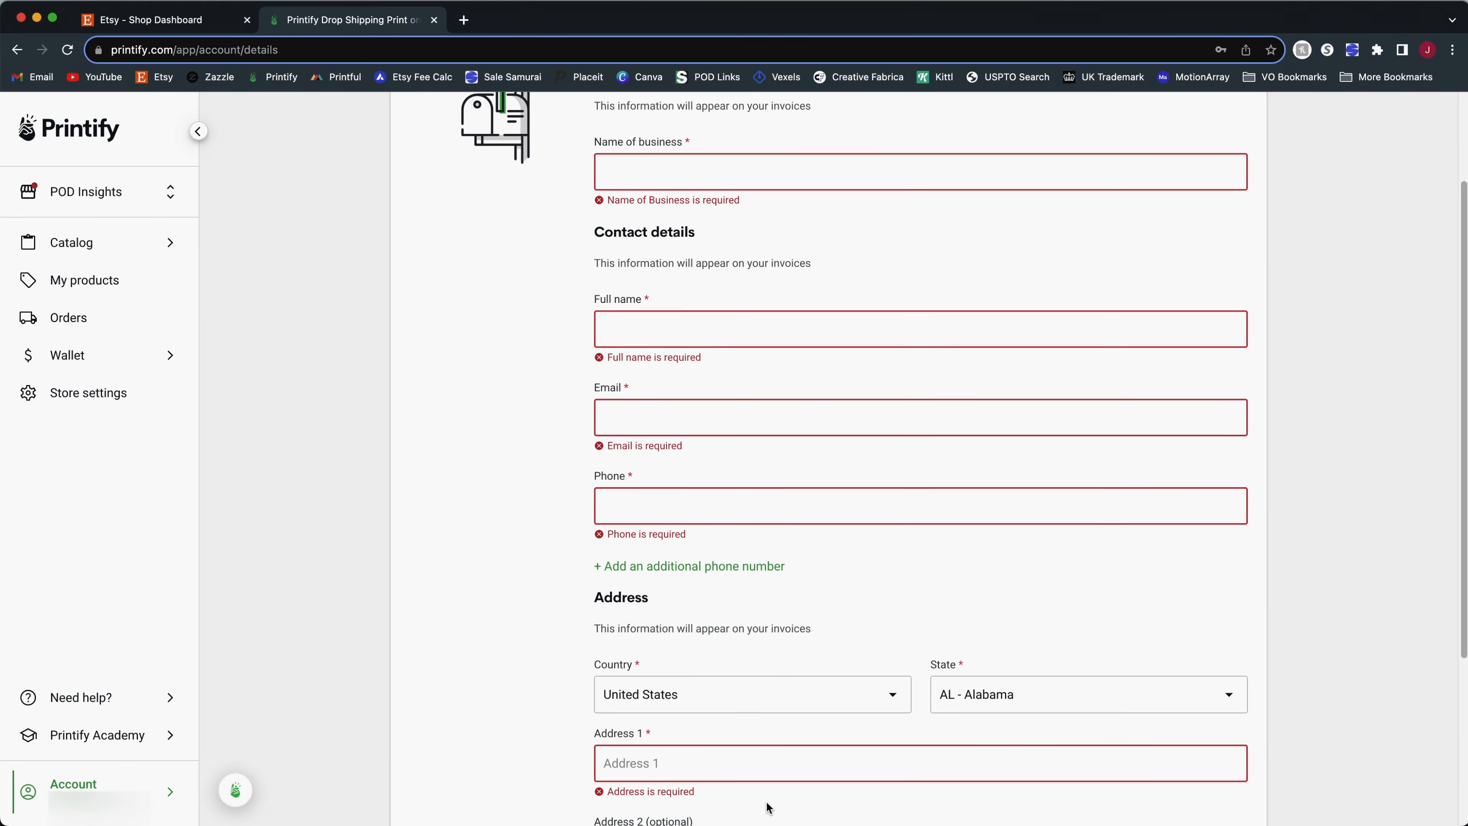
pyautogui.scroll(-2, 462, 631)
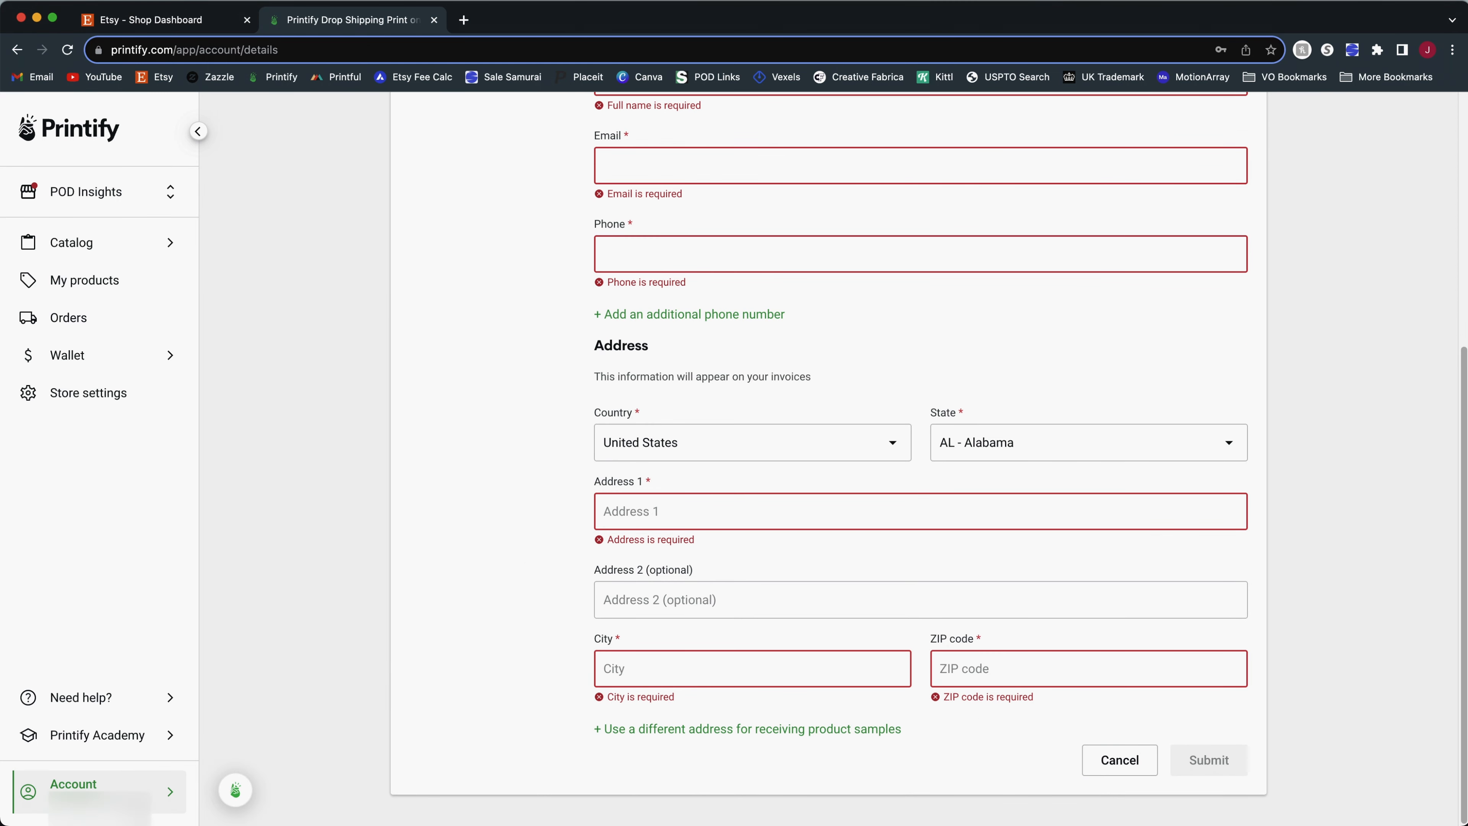
# - View the My files page with the uploaded designs, and open the Connections page for API tokens
pyautogui.click(154, 783)
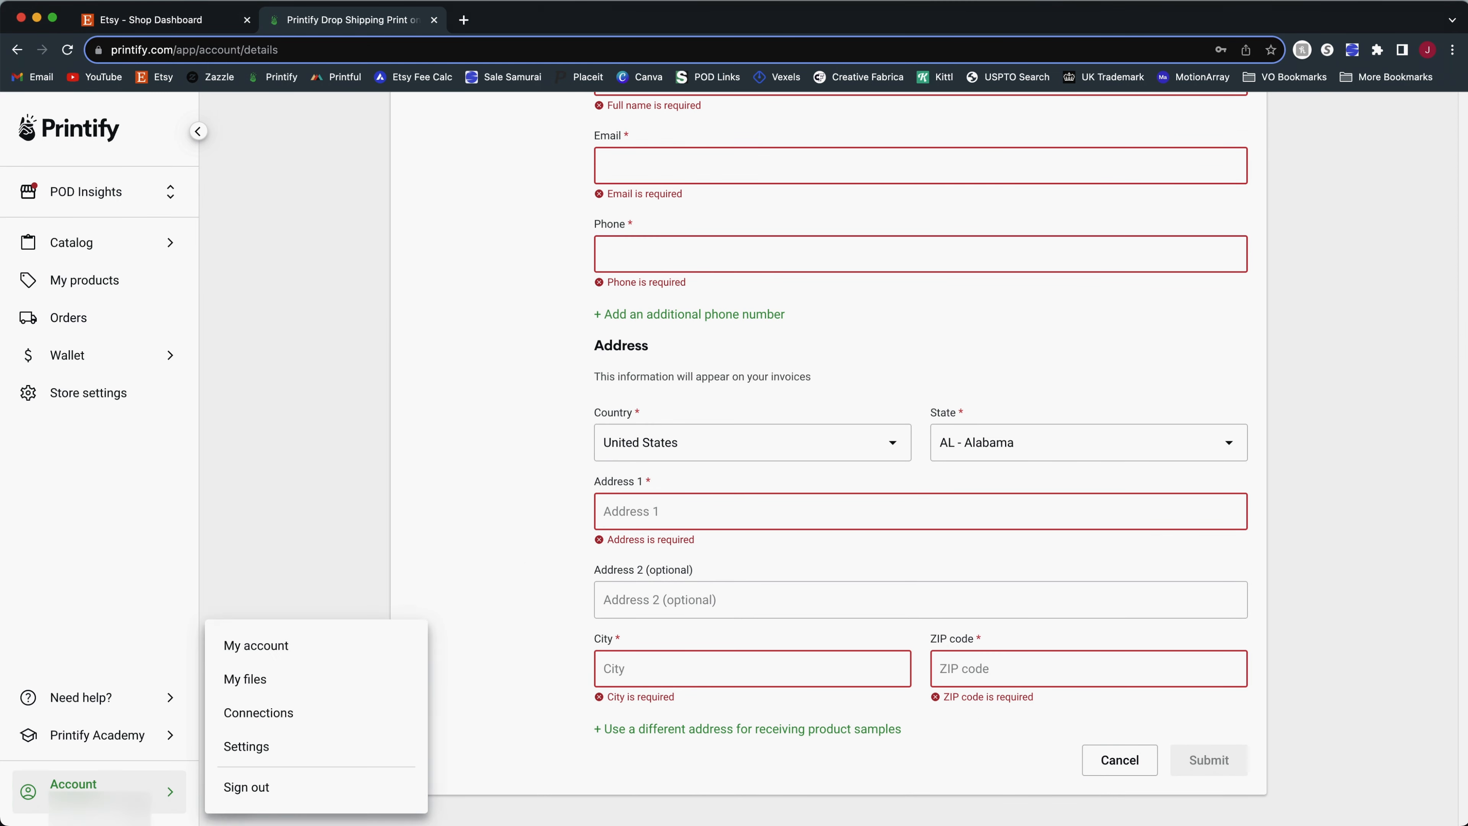
pyautogui.click(287, 689)
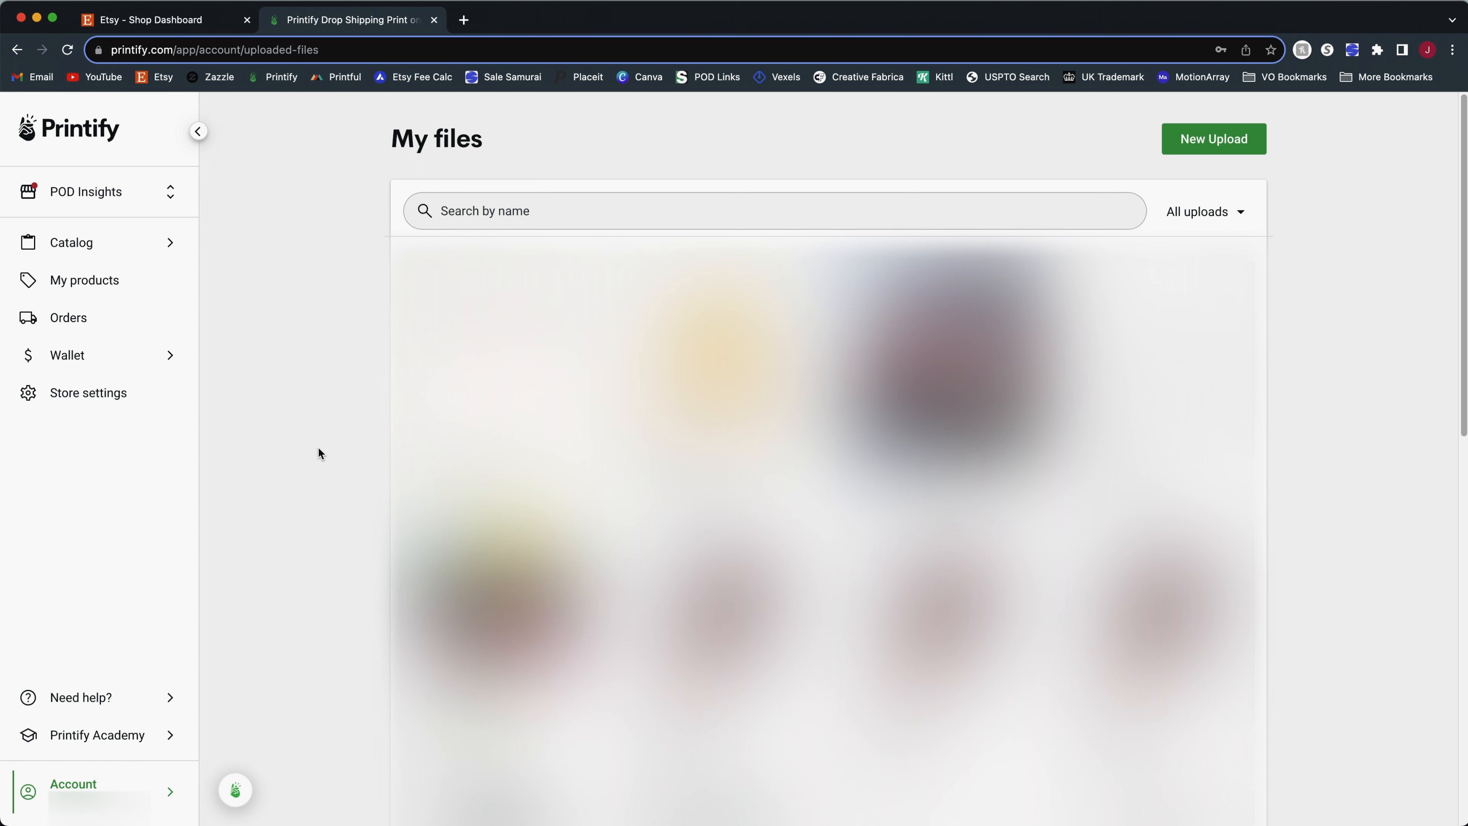
pyautogui.click(99, 786)
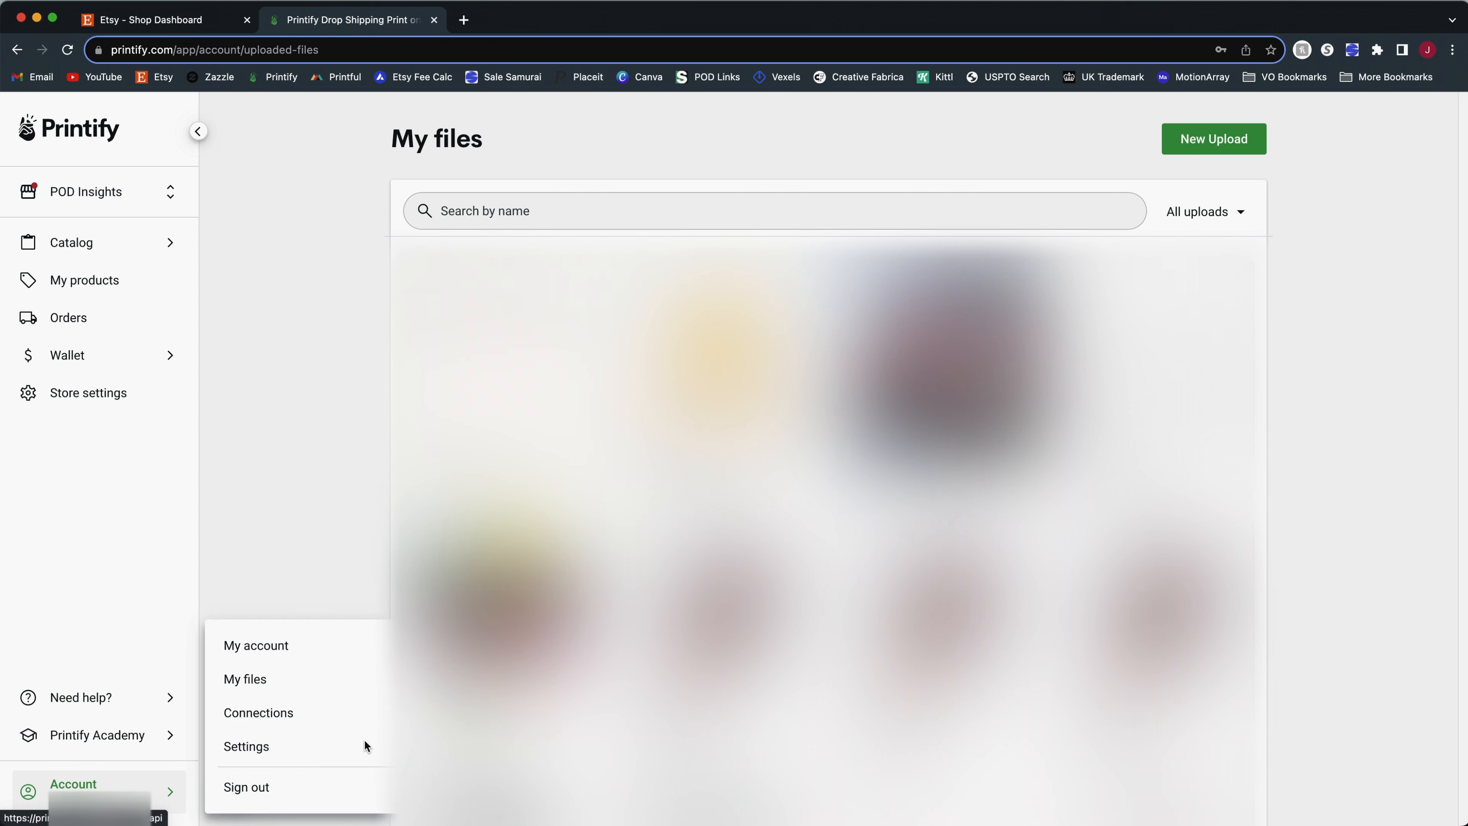
pyautogui.click(271, 723)
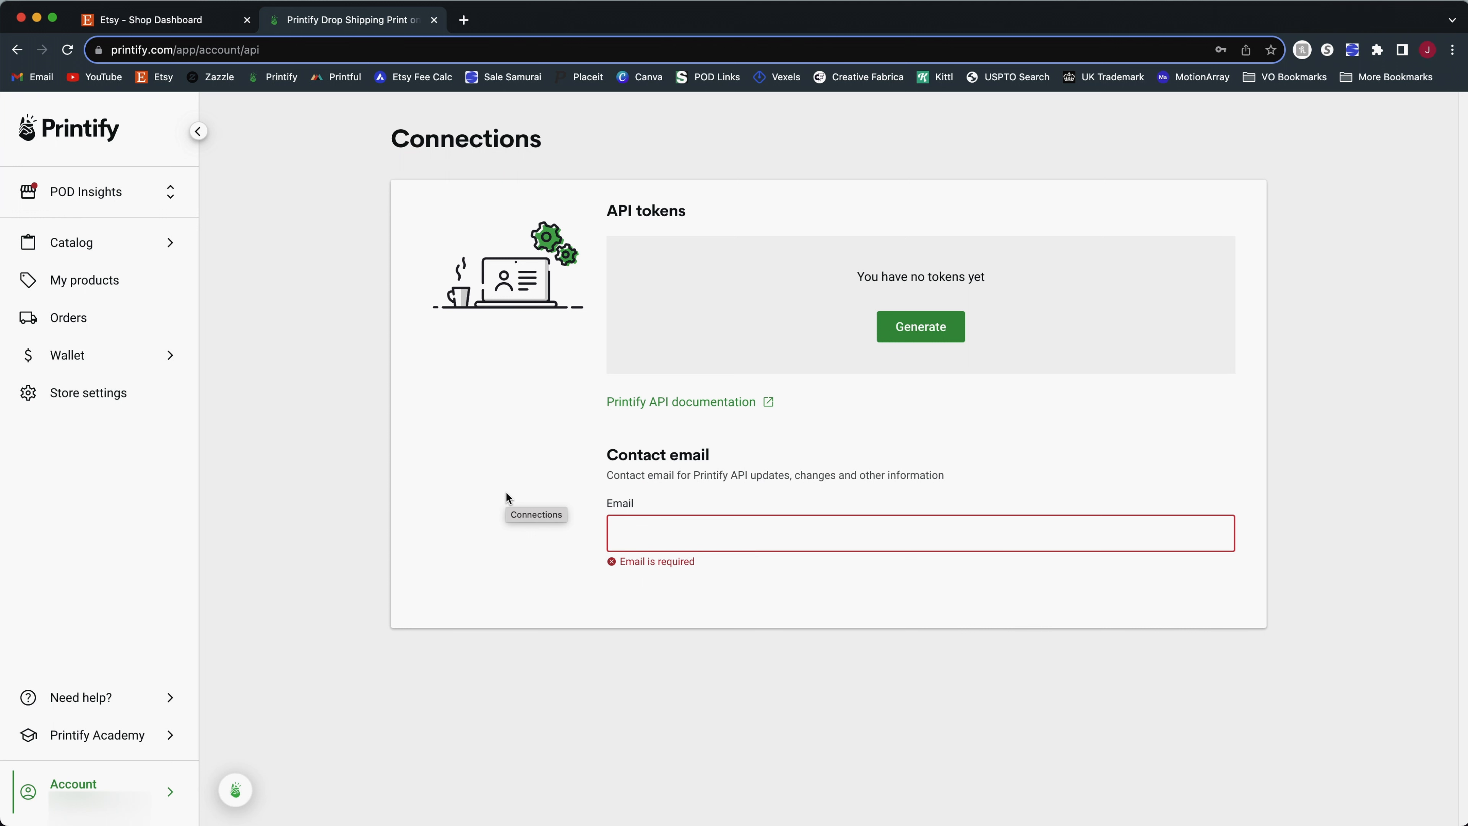
# - Open the account Settings page and review its unit, timezone, email notification, invoice frequency and login options
pyautogui.click(191, 801)
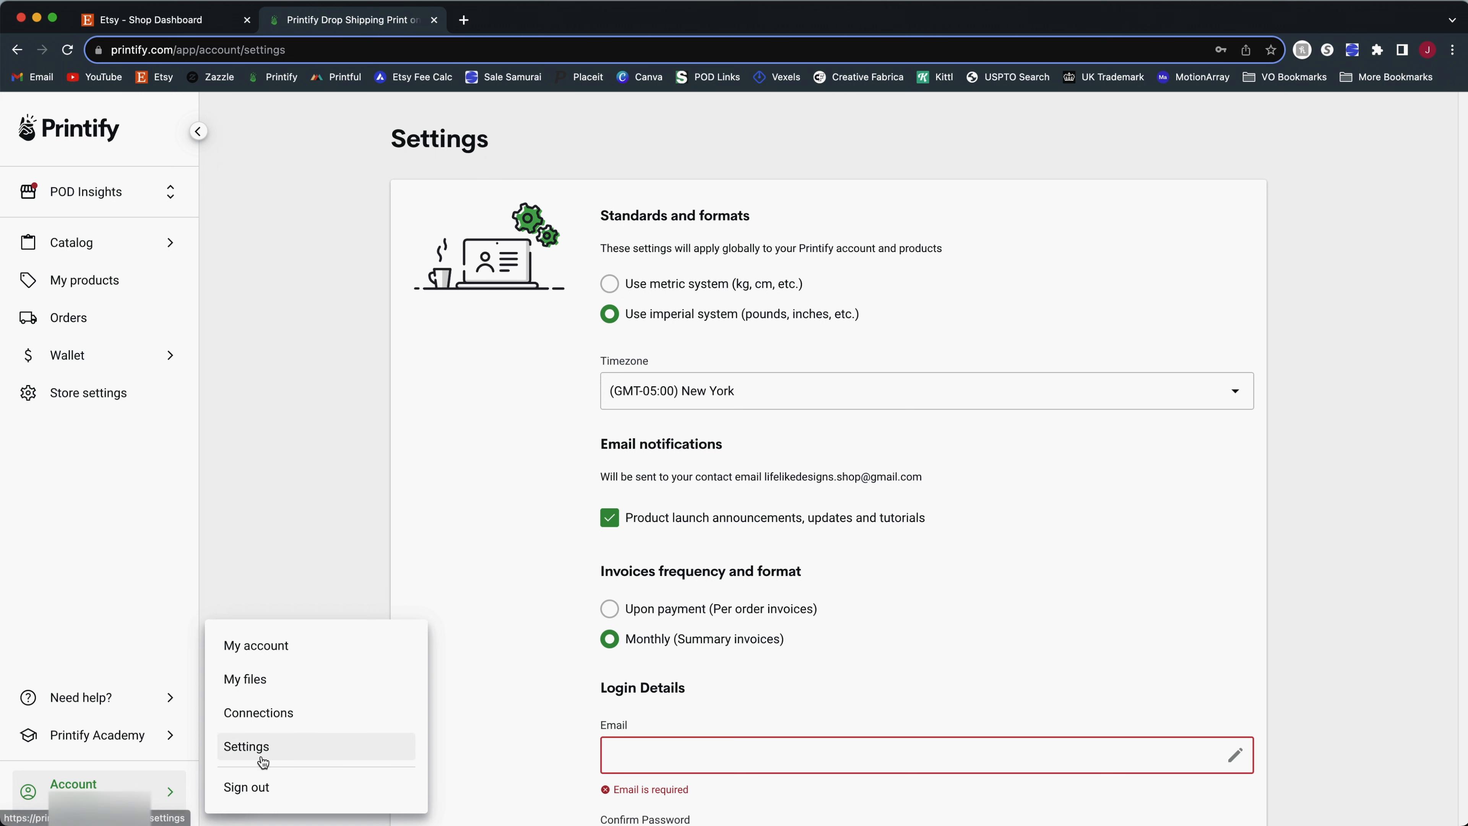
pyautogui.click(258, 511)
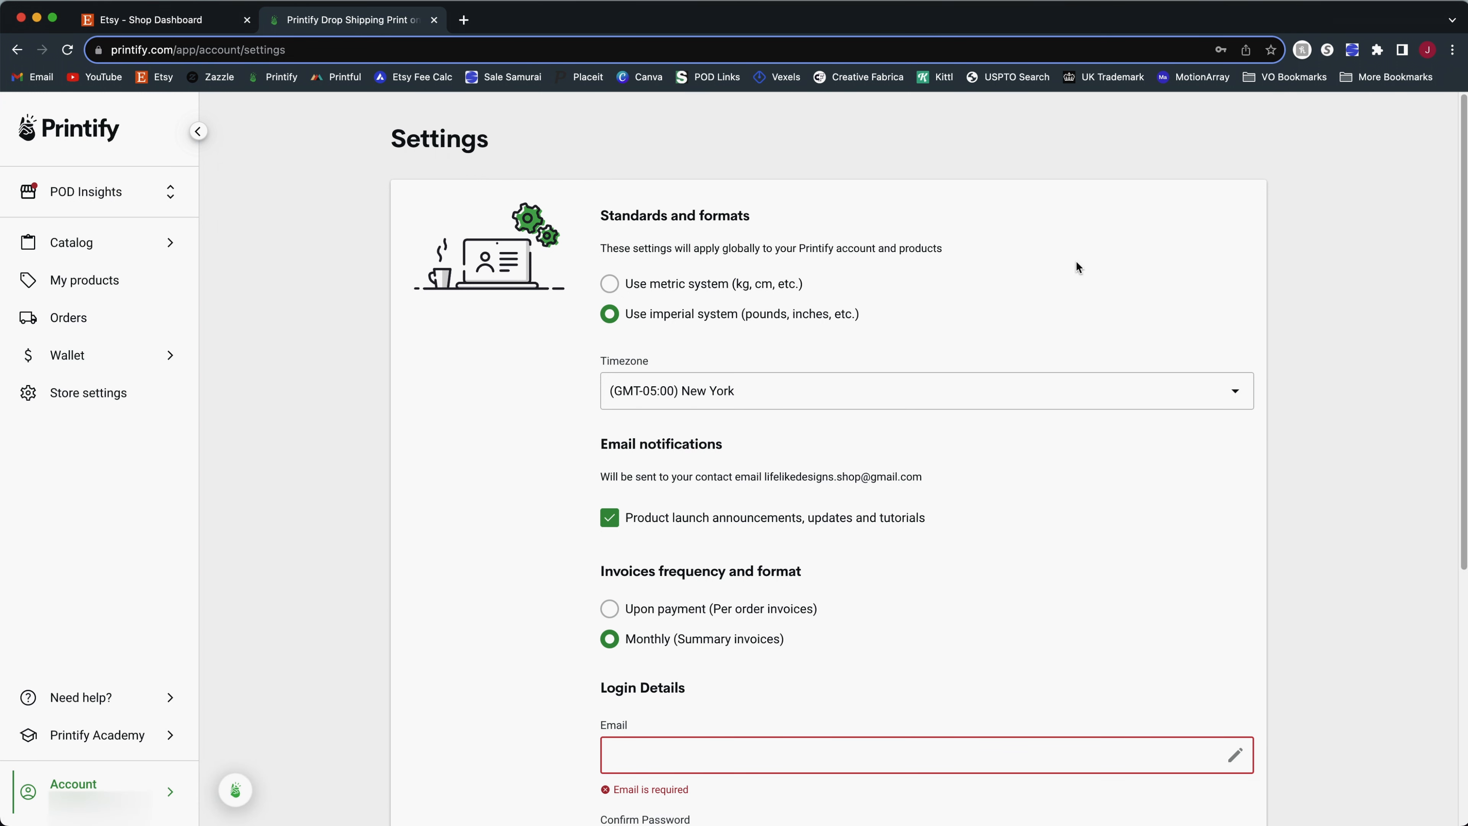
pyautogui.scroll(-2, 889, 312)
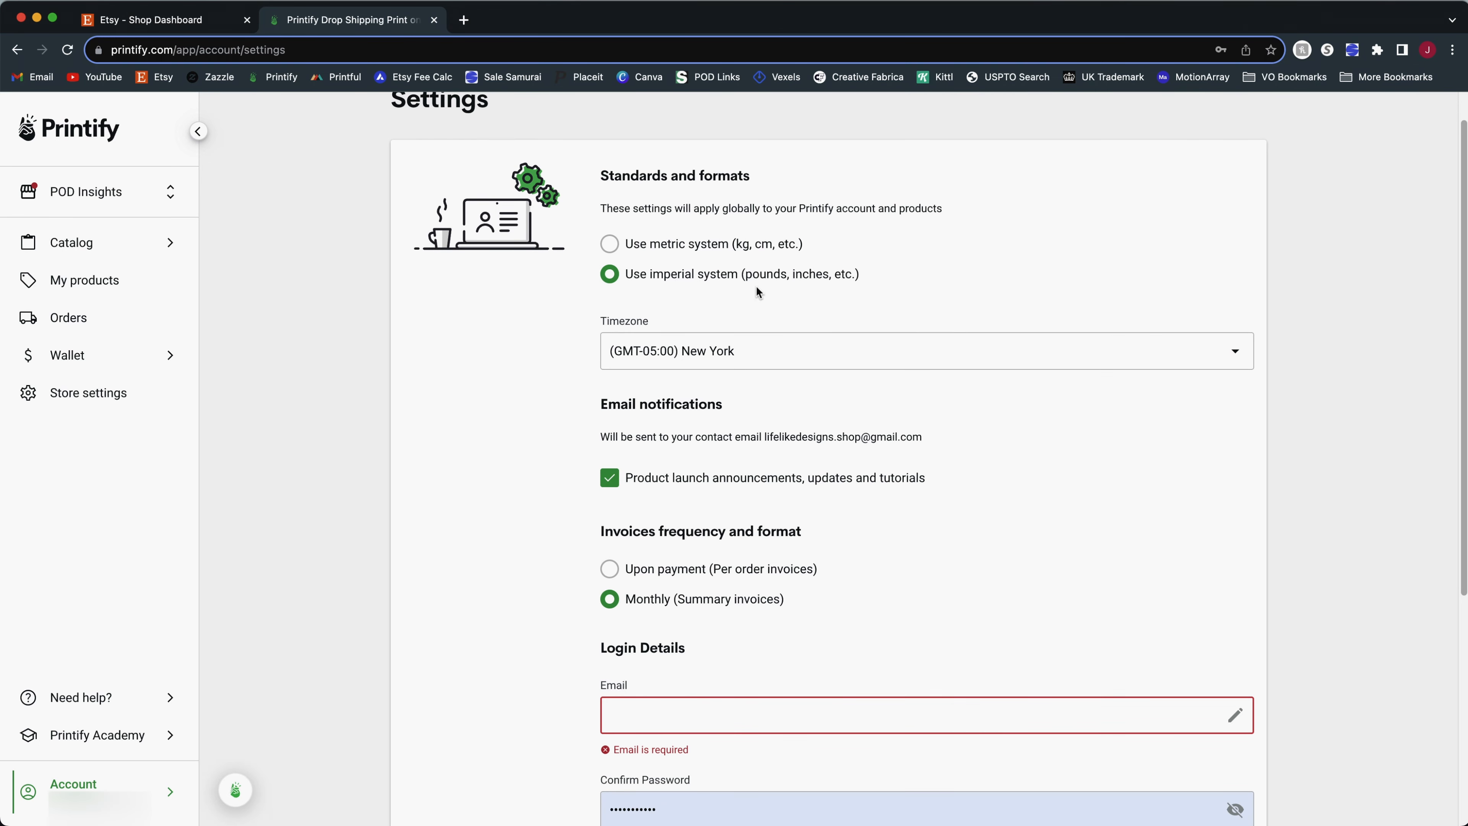
pyautogui.scroll(-1, 756, 286)
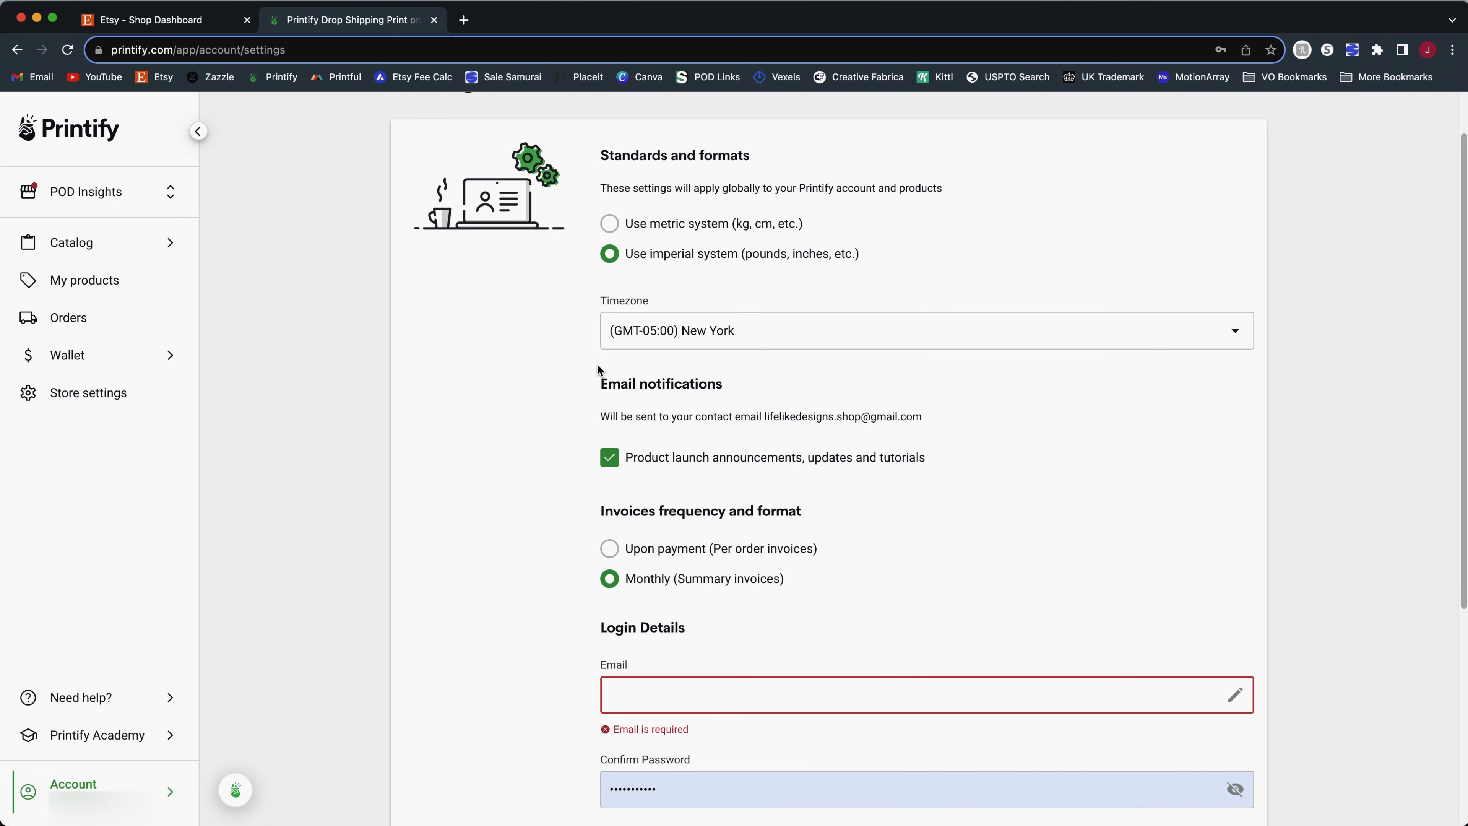
pyautogui.scroll(-2, 694, 349)
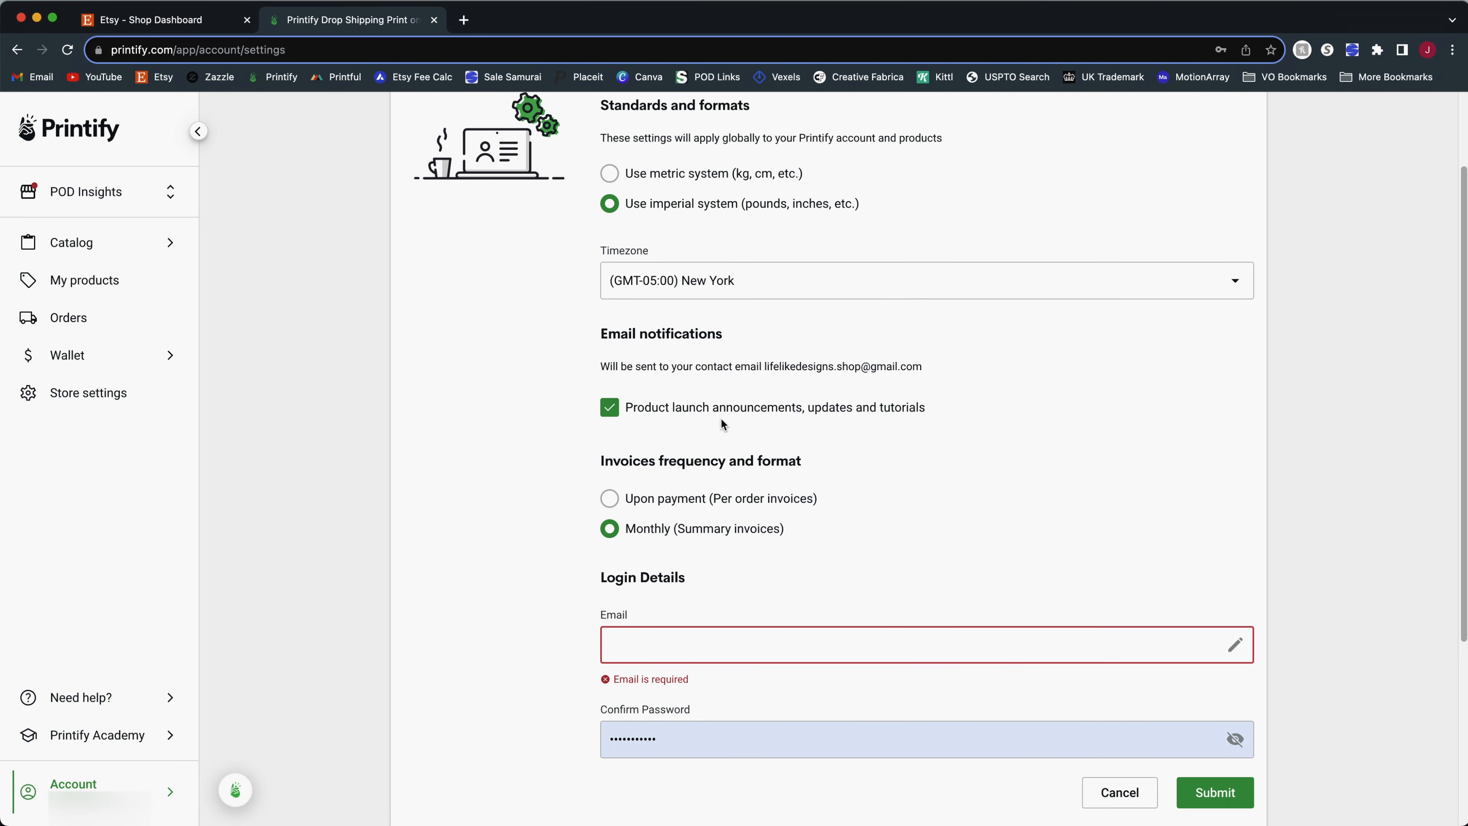
pyautogui.scroll(-5, 844, 451)
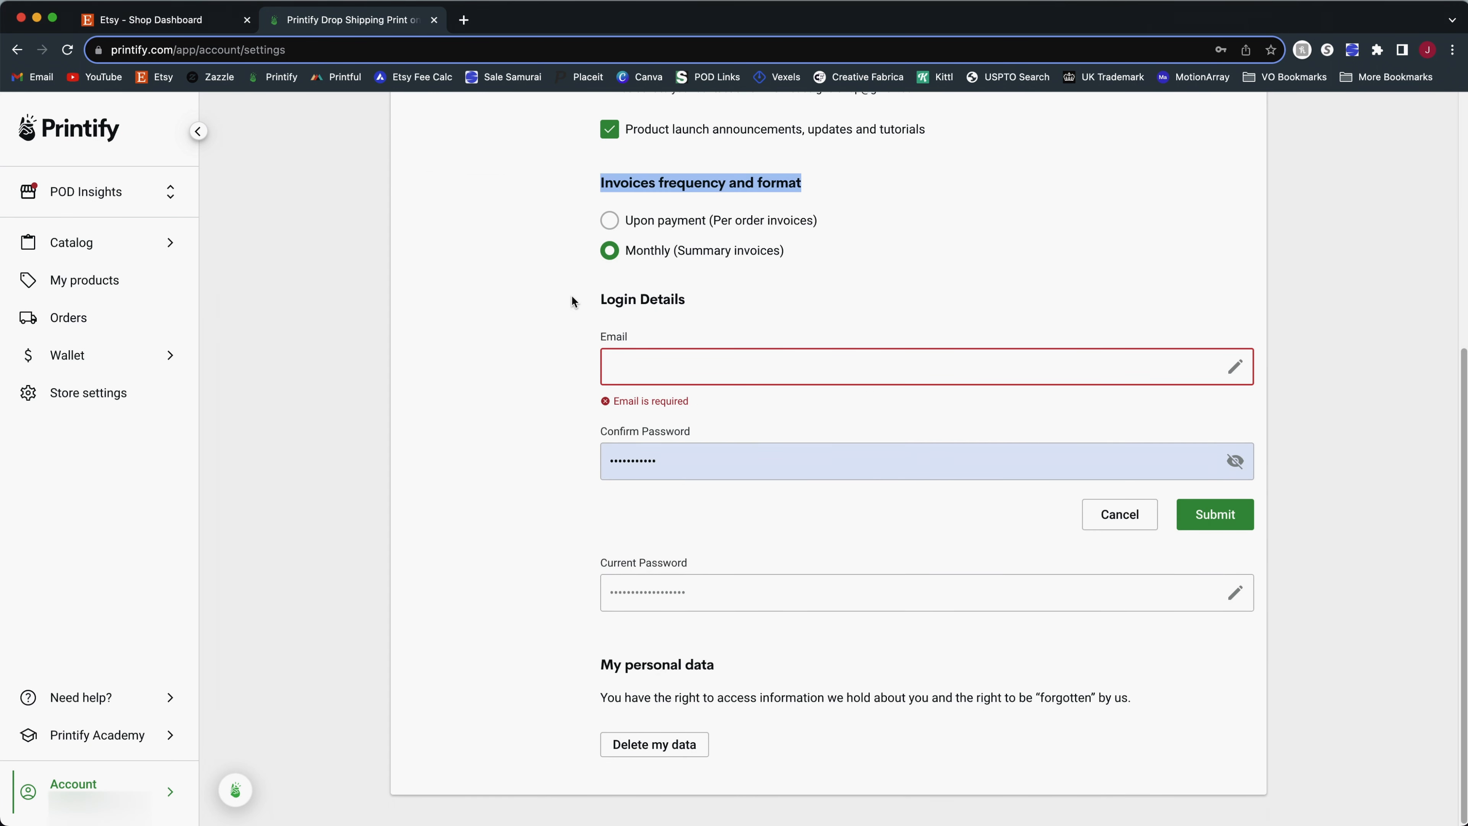
pyautogui.click(572, 301)
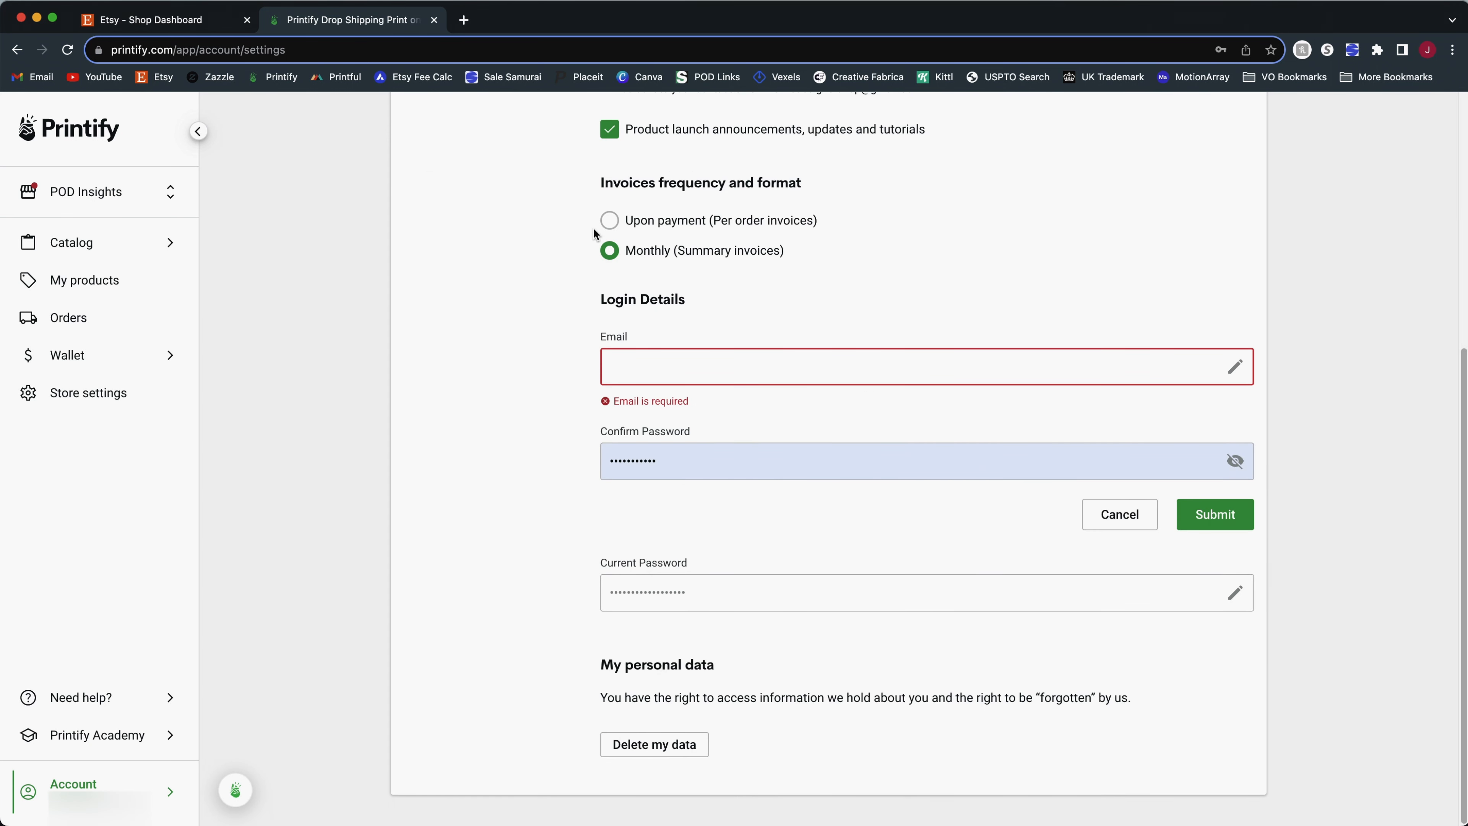
pyautogui.moveTo(601, 183); pyautogui.dragTo(802, 184)
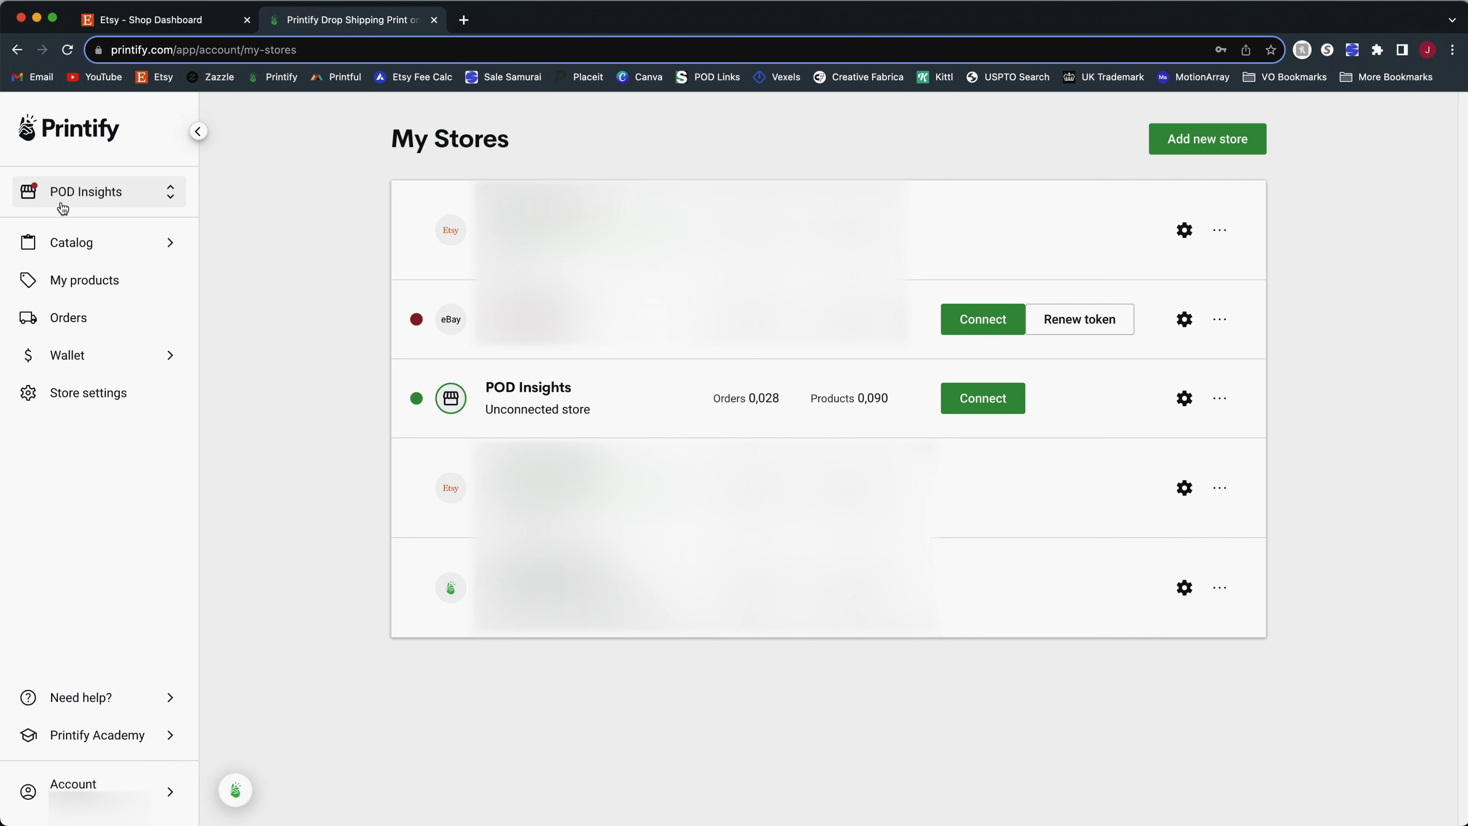
# - Check the options of the POD Insights store switcher and start adding a new store from My Stores
pyautogui.click(75, 207)
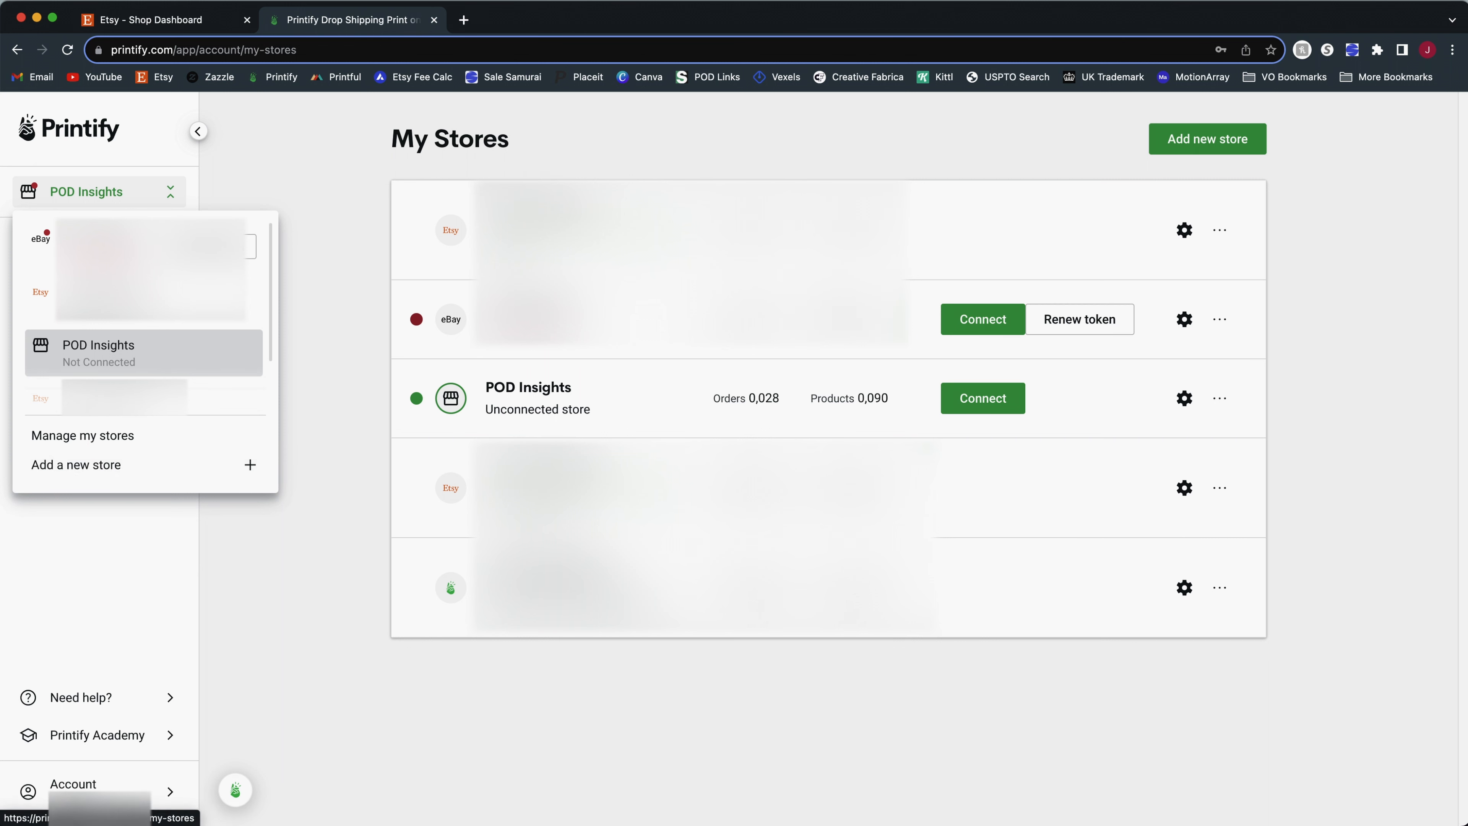
pyautogui.click(1376, 380)
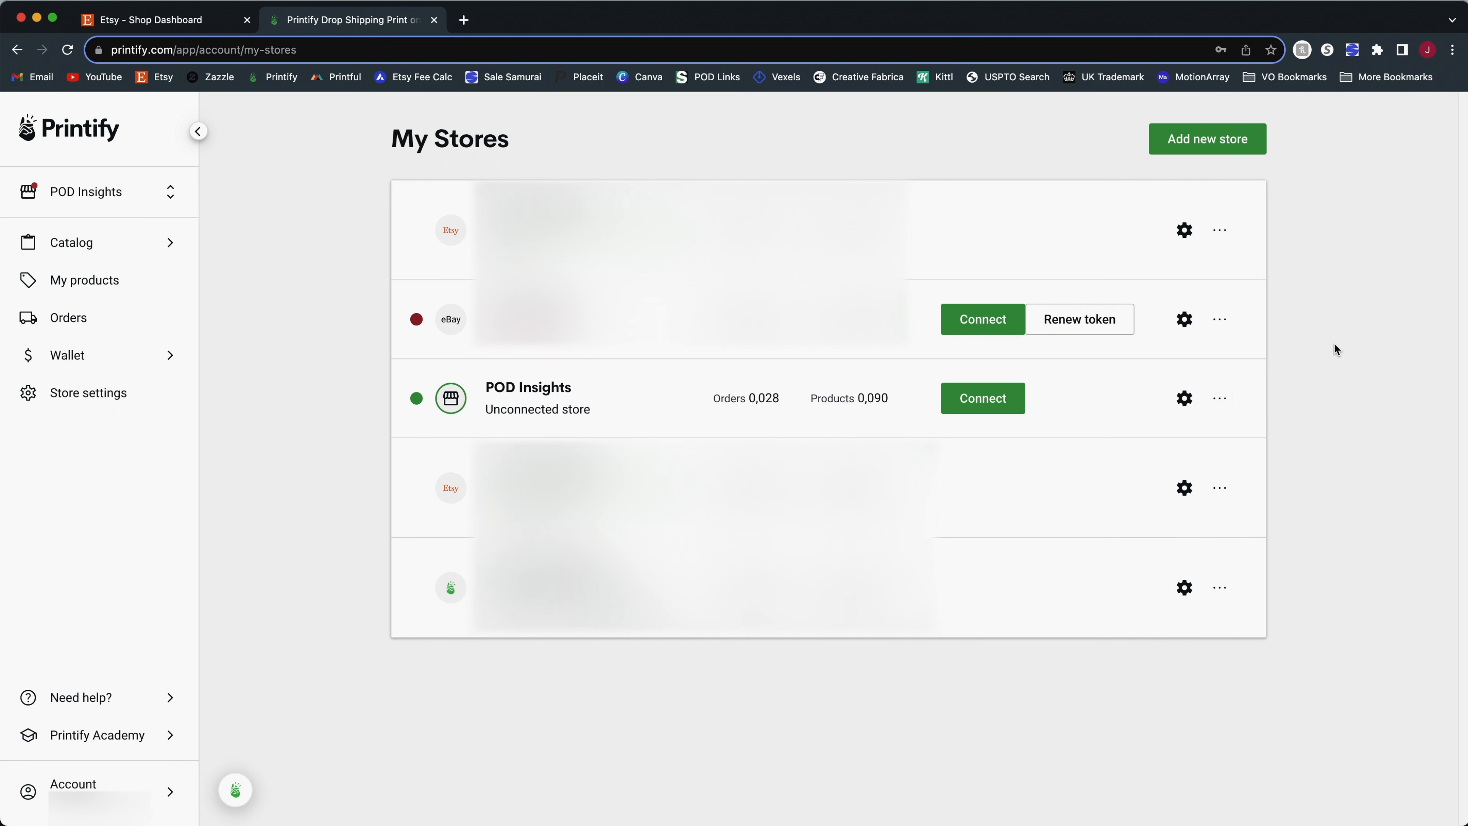
pyautogui.click(1199, 149)
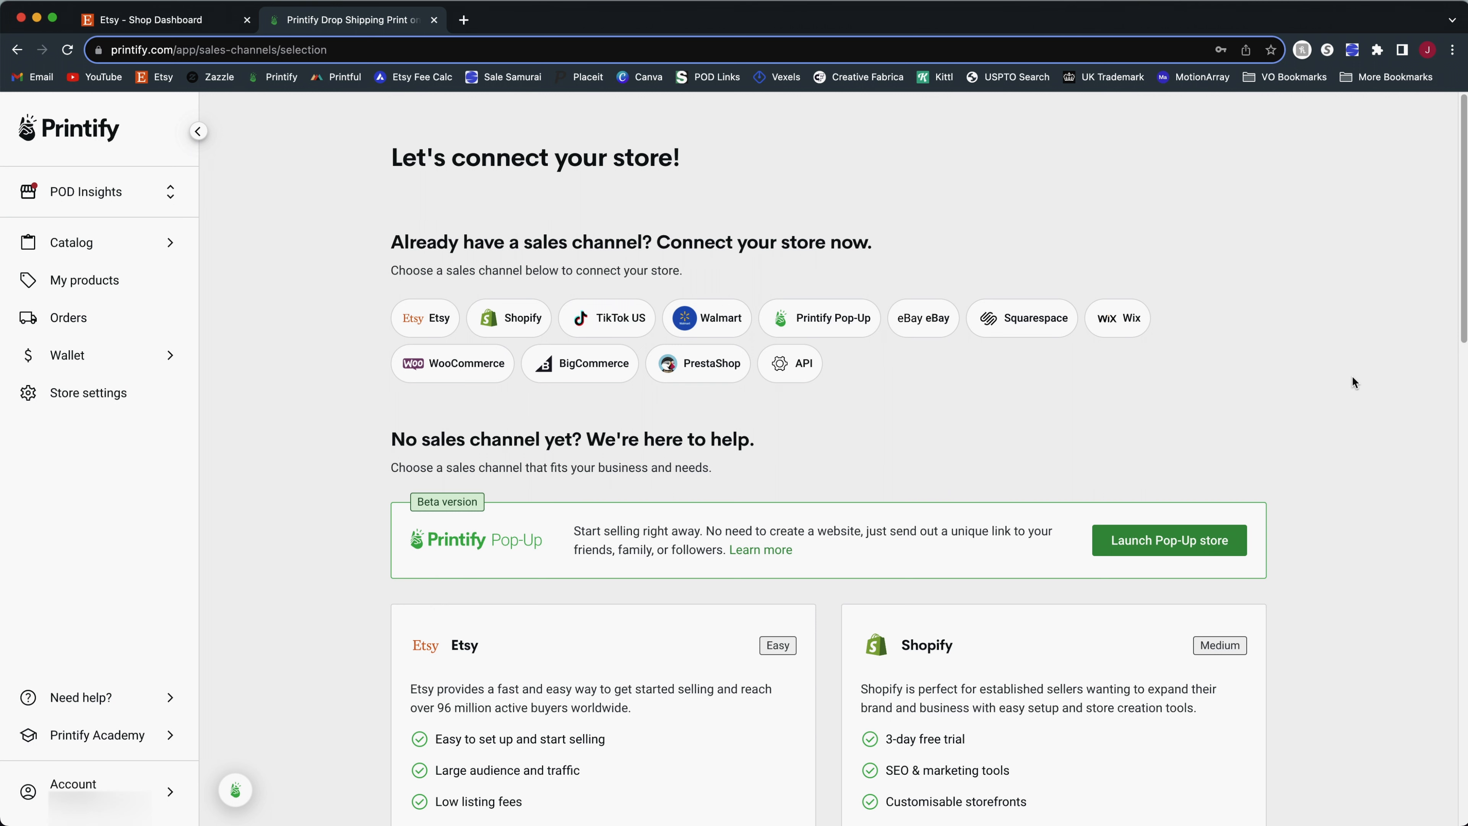
# - Review the available sales channels for connecting a store, including Printify Pop-Up, Etsy, Shopify and TikTok US
pyautogui.scroll(-3, 1352, 381)
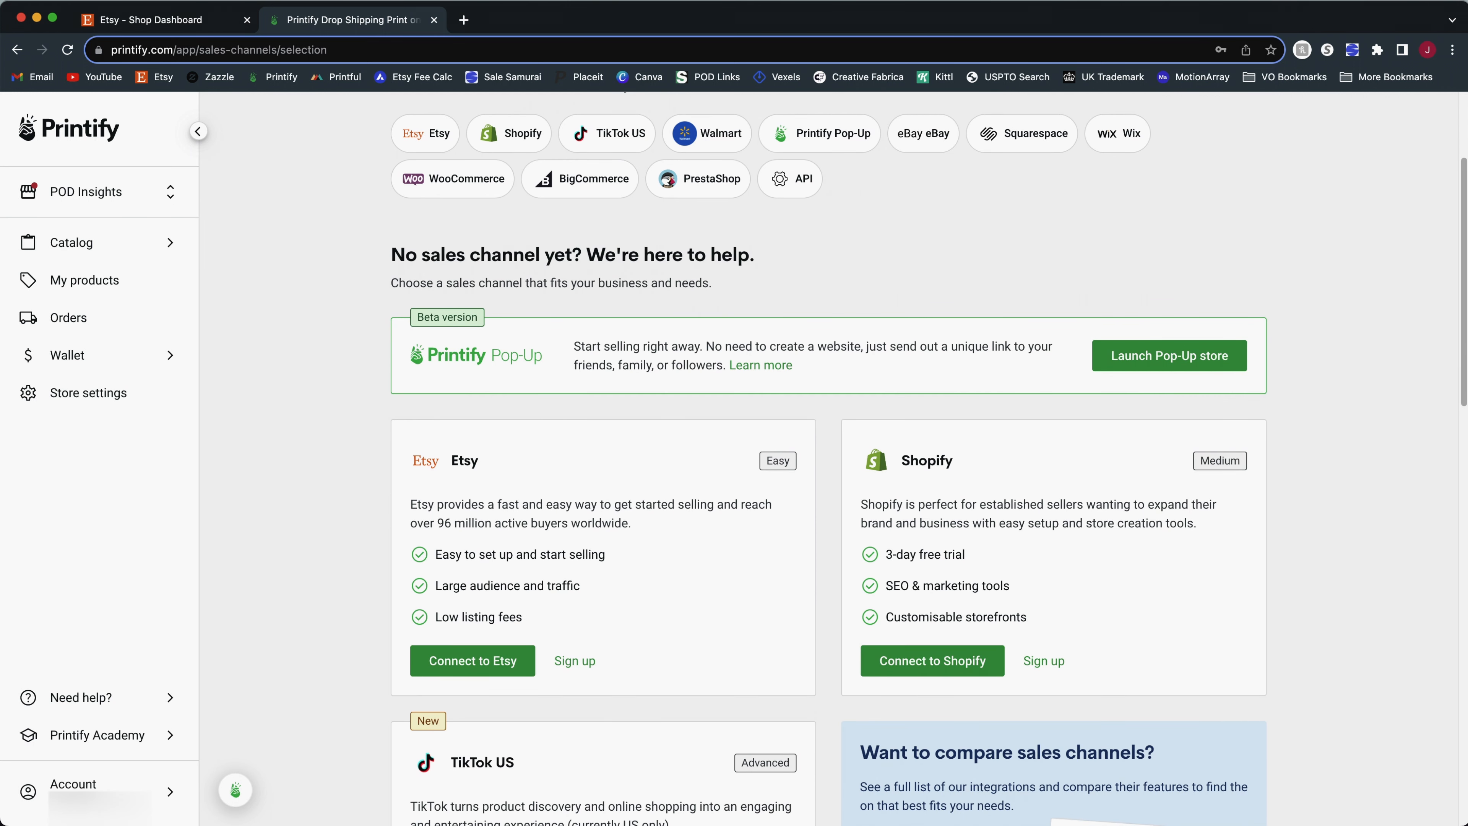
pyautogui.scroll(-1, 1464, 223)
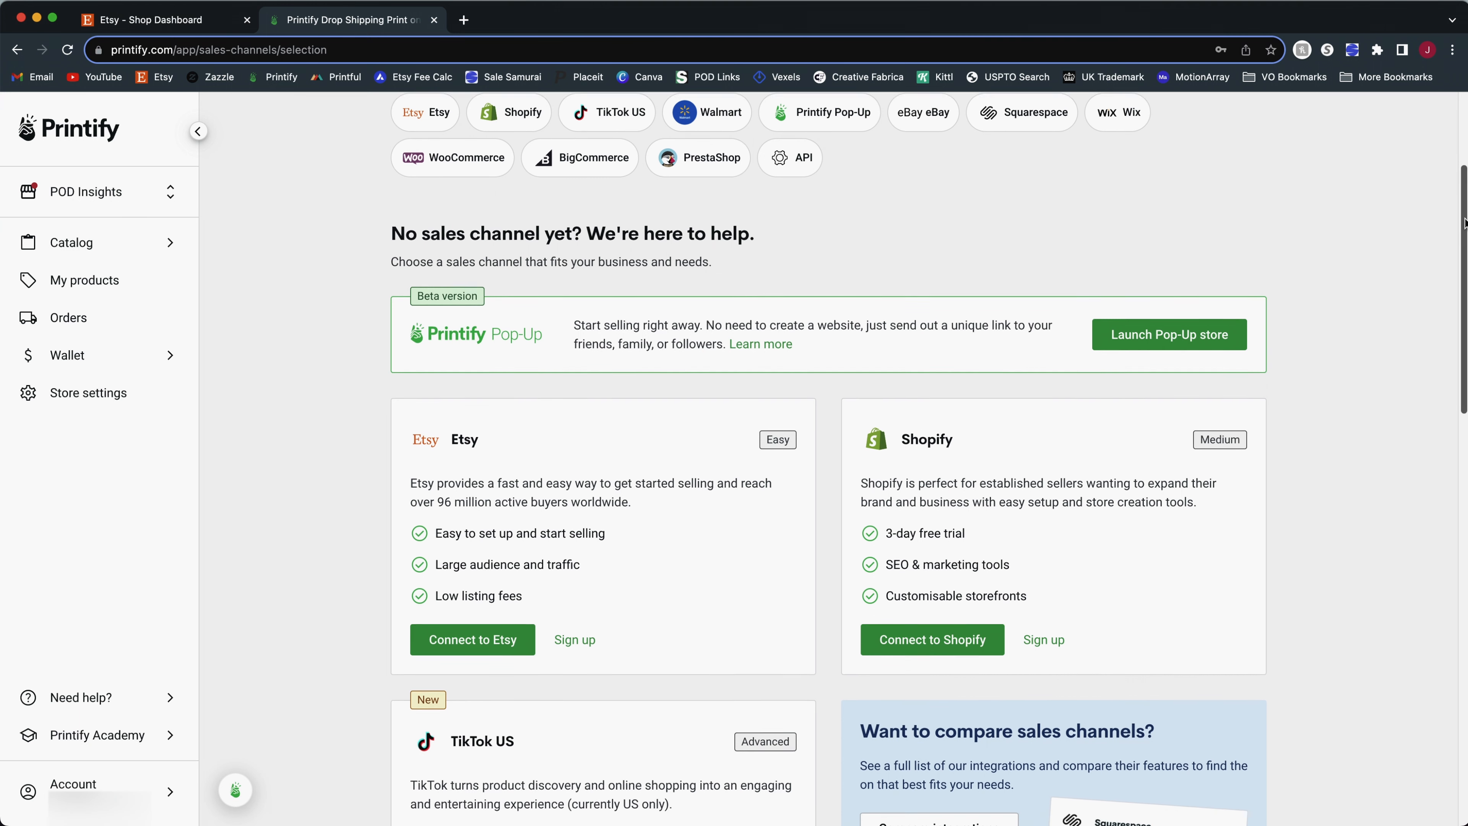
pyautogui.scroll(-1, 1465, 222)
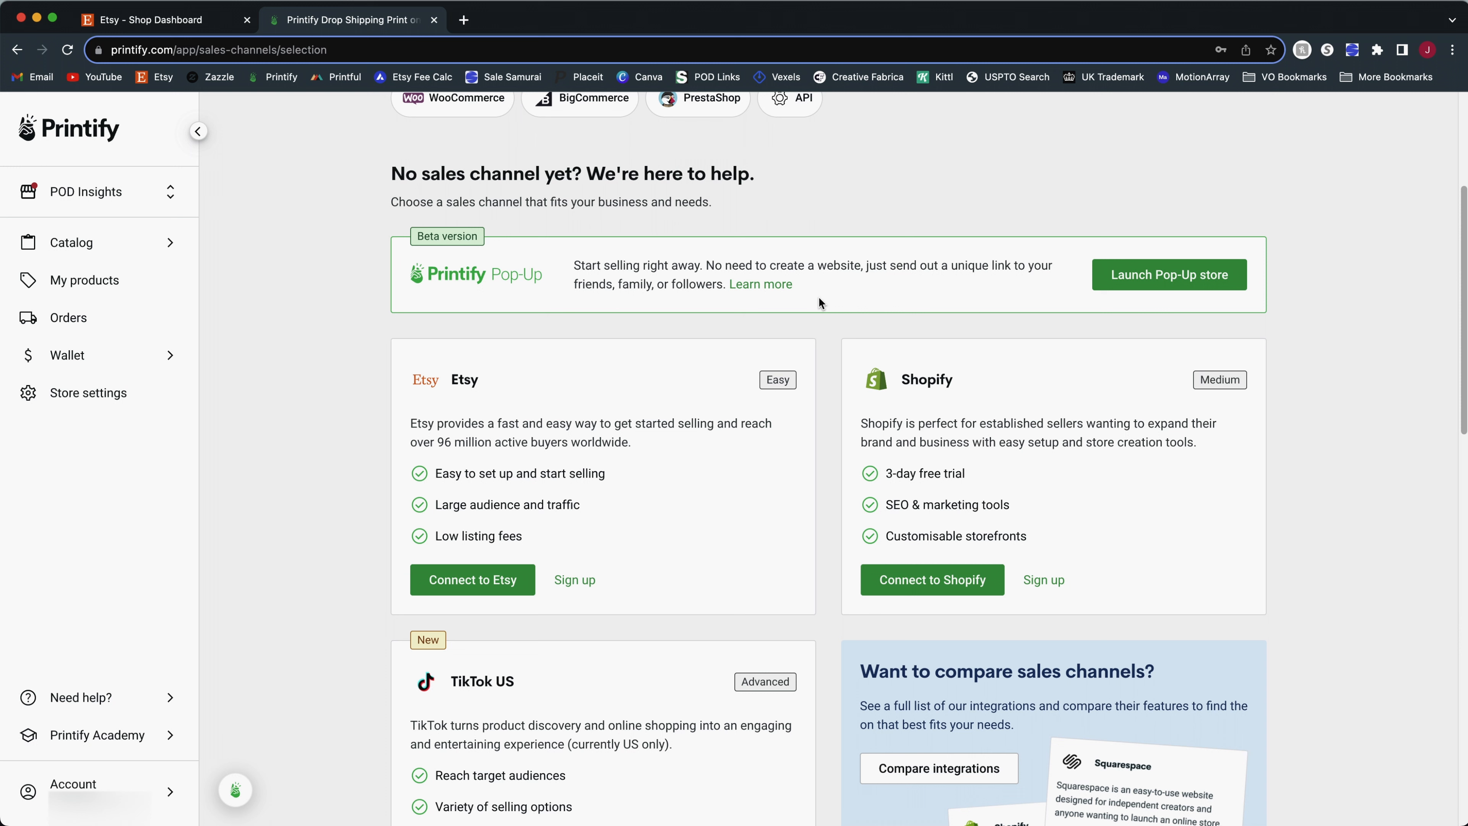
pyautogui.scroll(2, 819, 296)
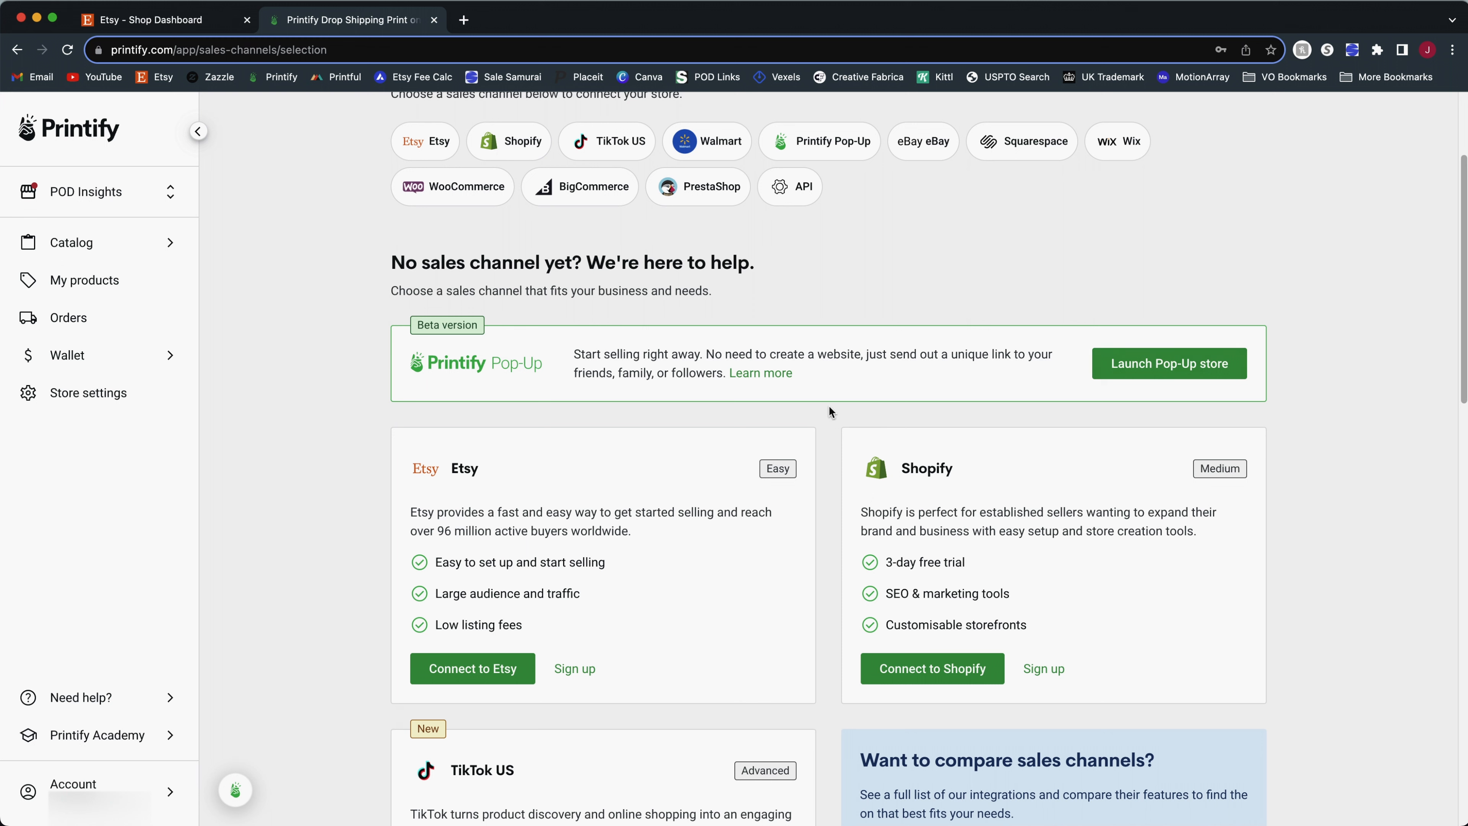
pyautogui.scroll(-4, 828, 411)
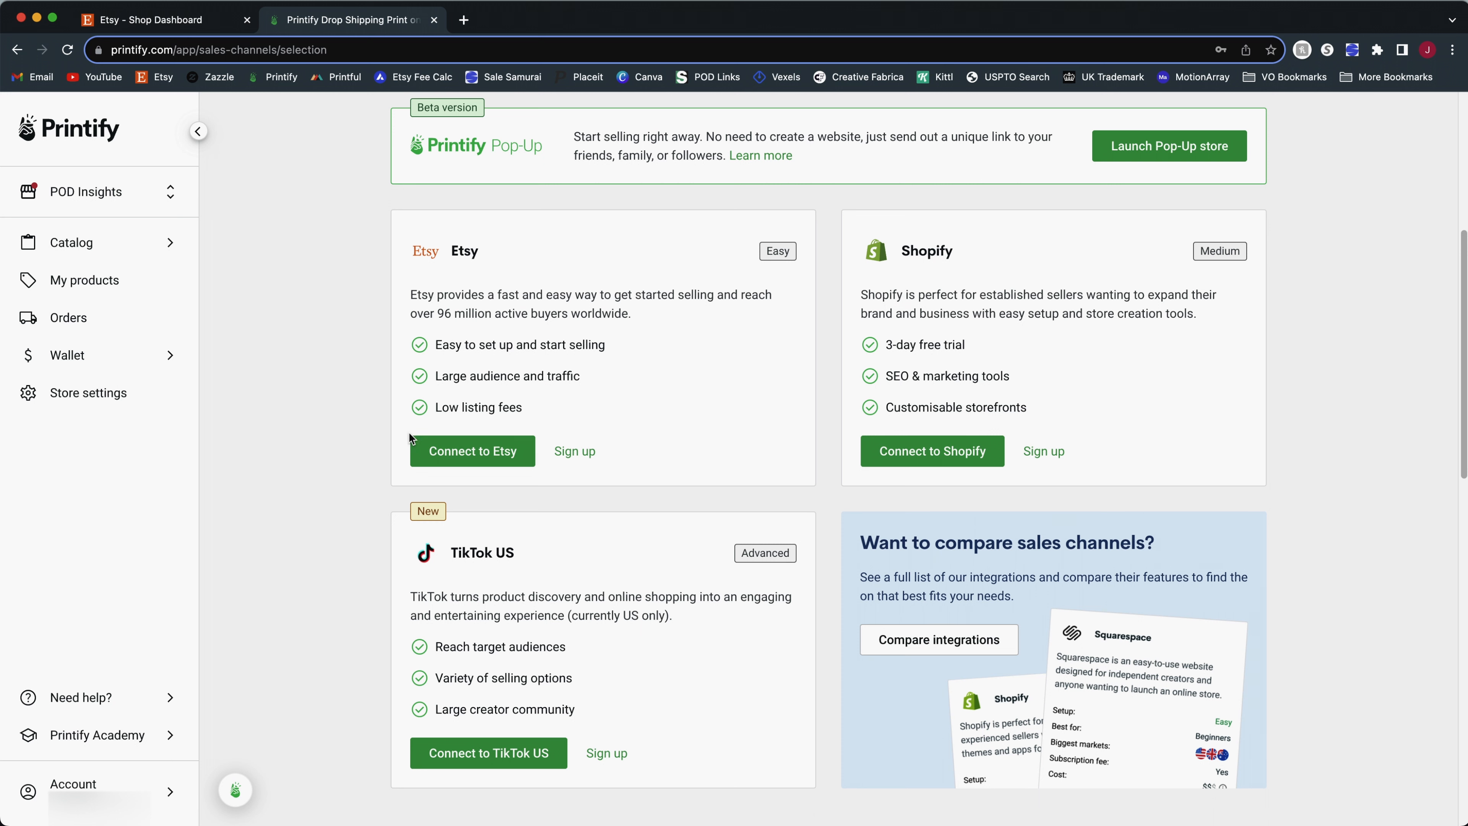
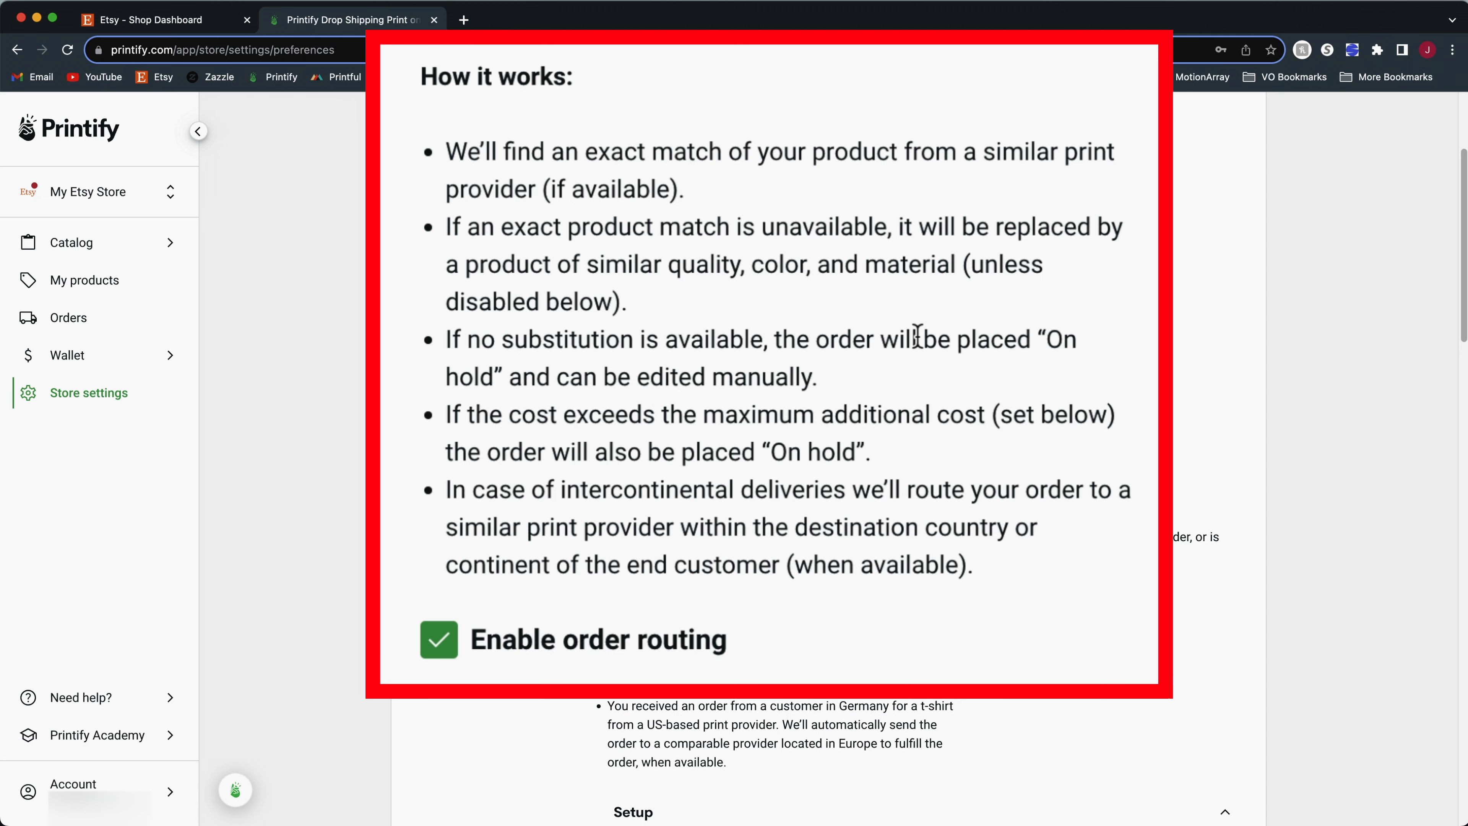
# - Examine the order routing setup in the store preferences, focusing on the maximum additional cost per item
pyautogui.scroll(-10, 981, 442)
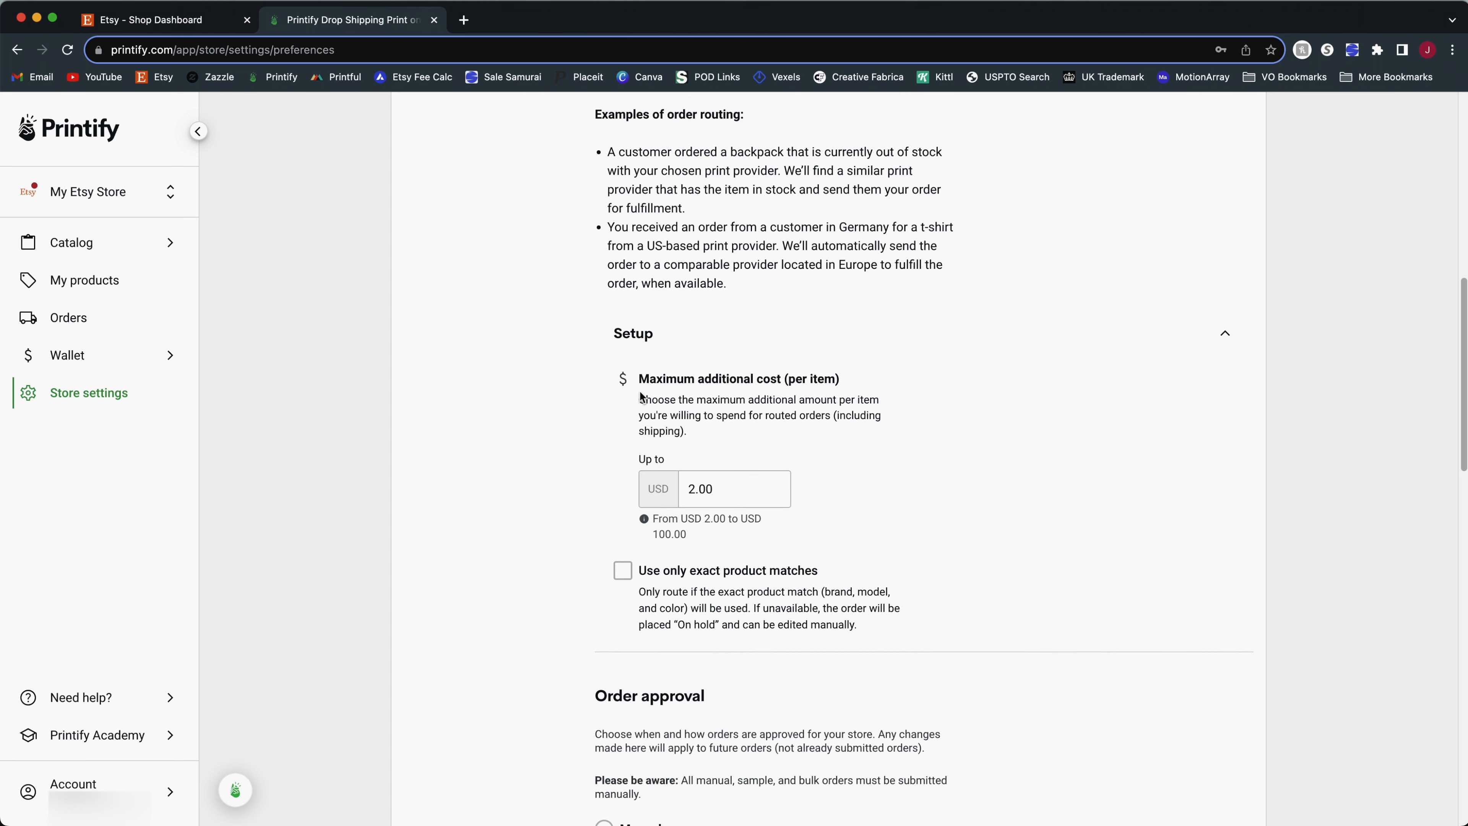
pyautogui.moveTo(649, 379); pyautogui.dragTo(840, 382)
pyautogui.click(840, 388)
pyautogui.doubleClick(765, 481)
pyautogui.click(729, 503)
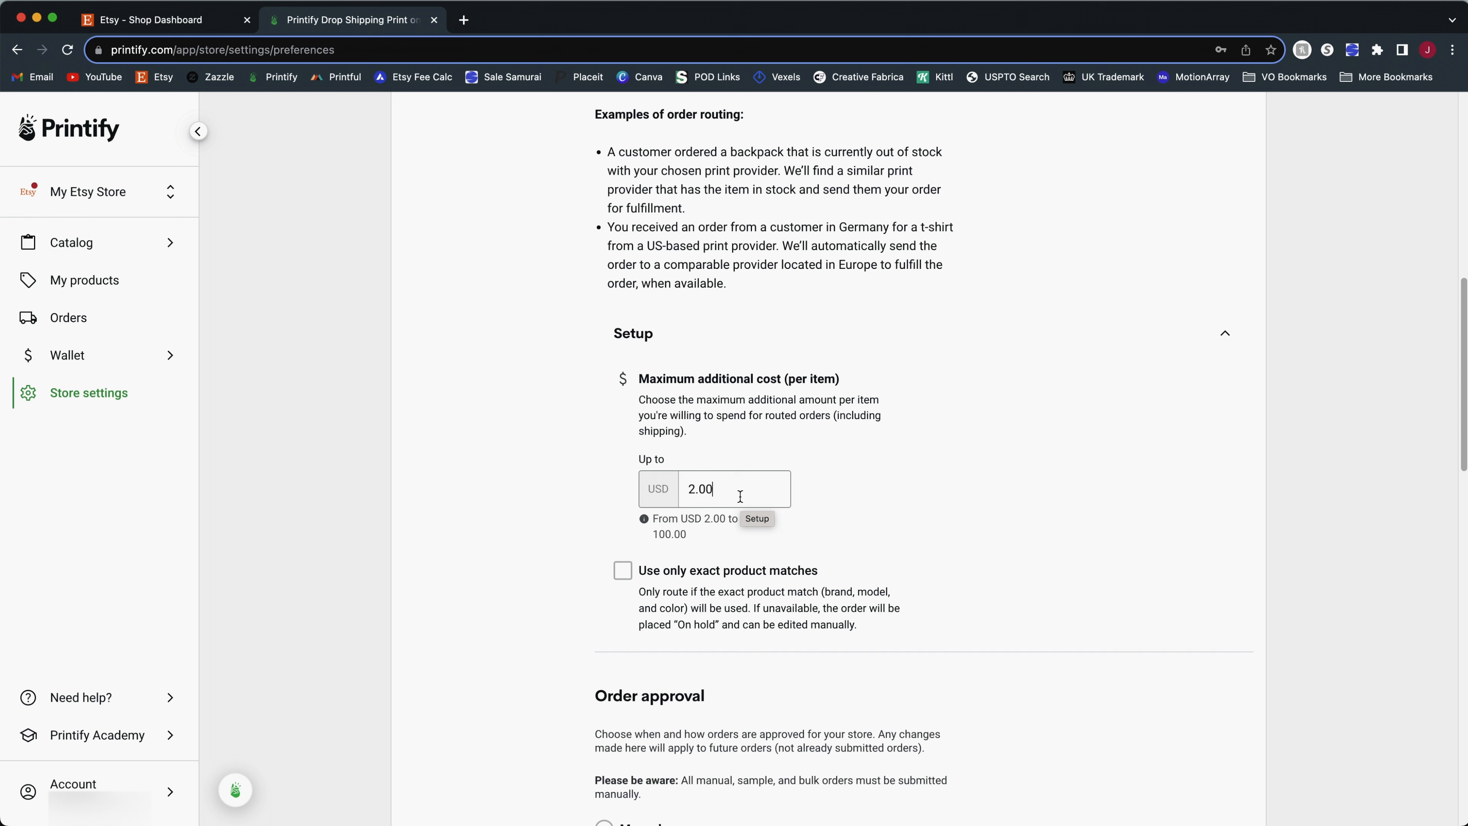
pyautogui.moveTo(740, 496); pyautogui.dragTo(669, 490)
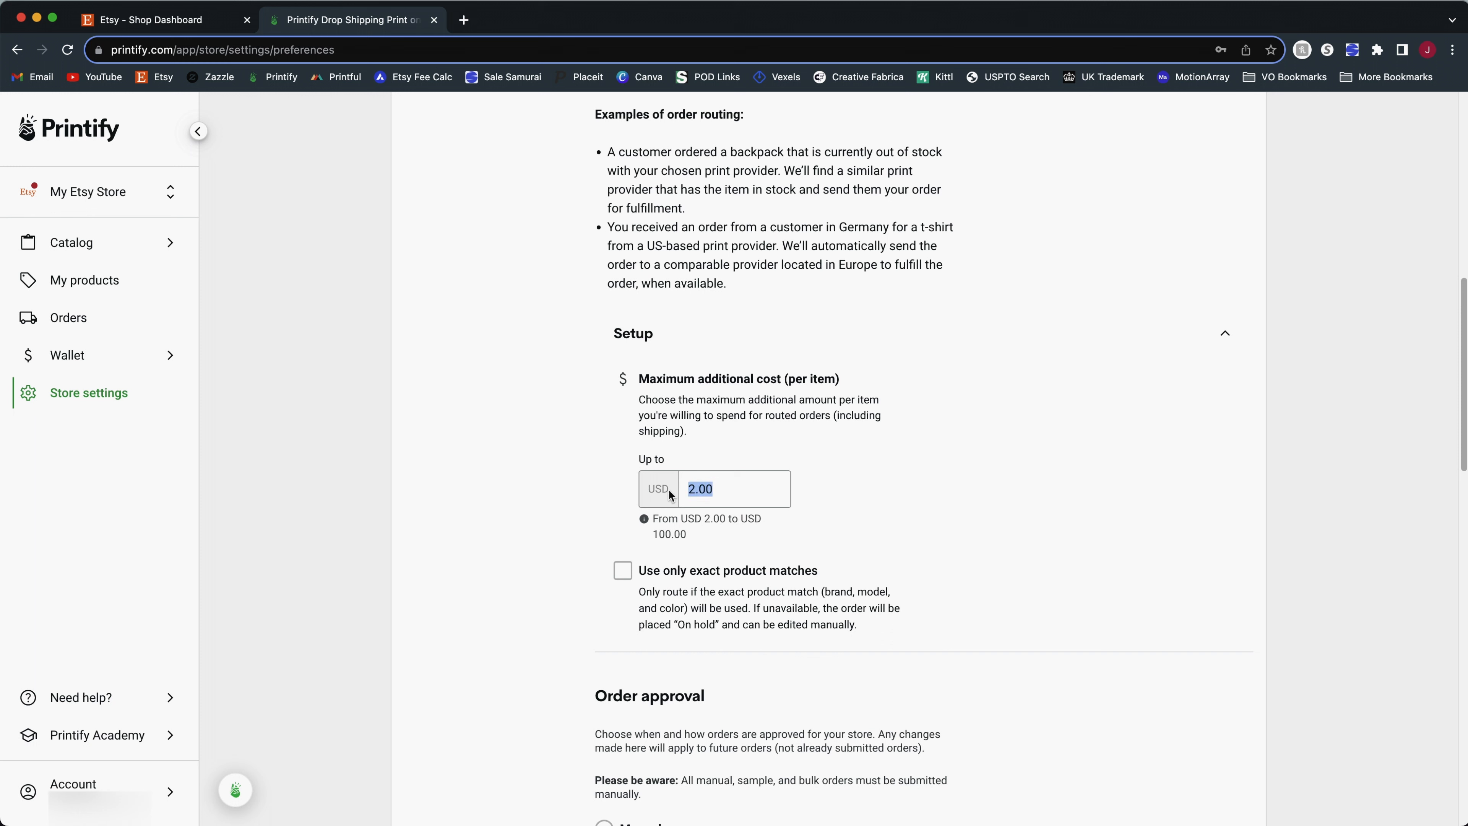
pyautogui.click(778, 496)
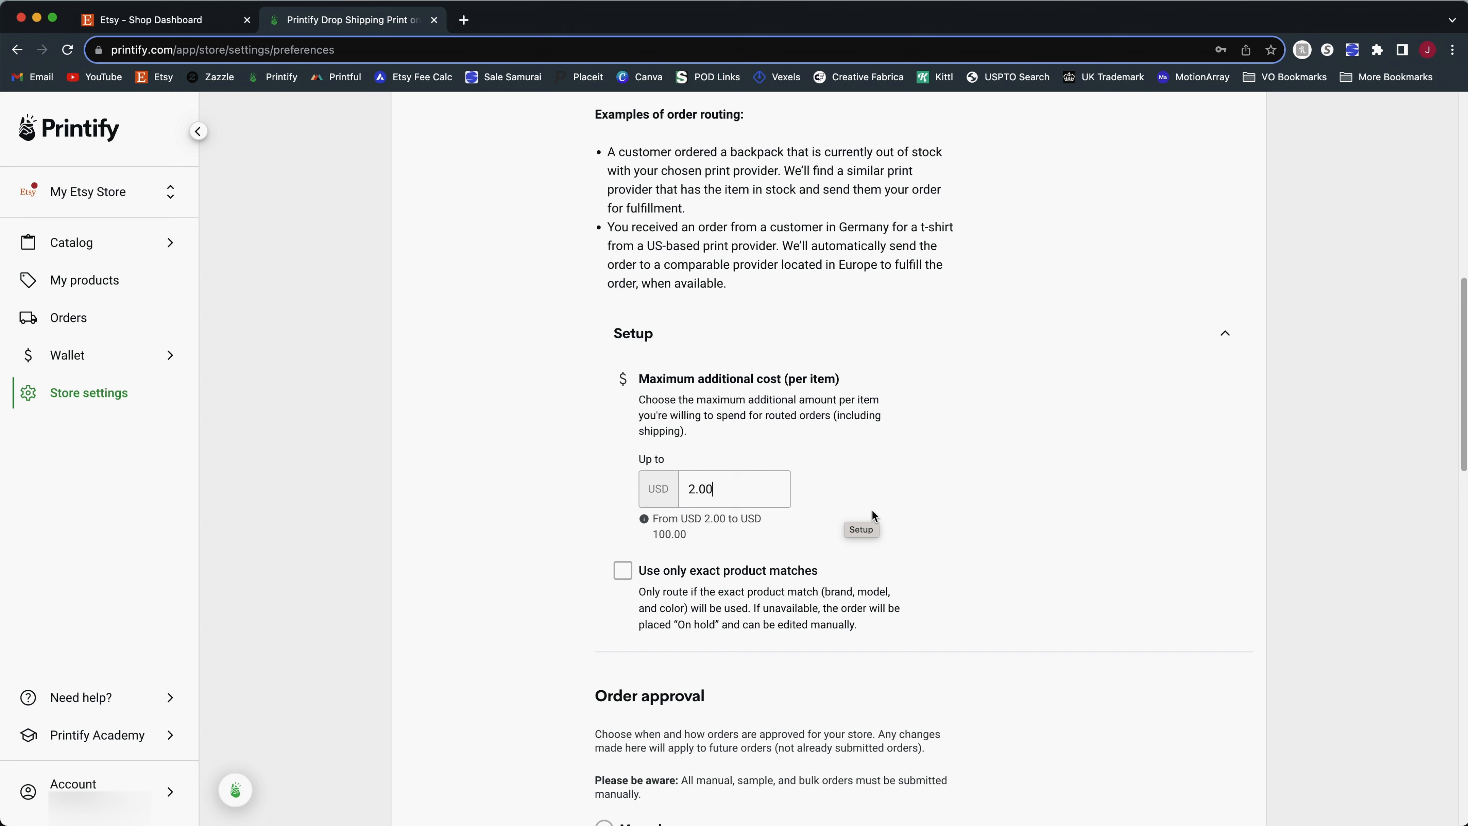
# - Restrict order routing to exact product matches only and review the explanation of how unavailable items are substituted
pyautogui.scroll(-1, 723, 532)
pyautogui.click(621, 533)
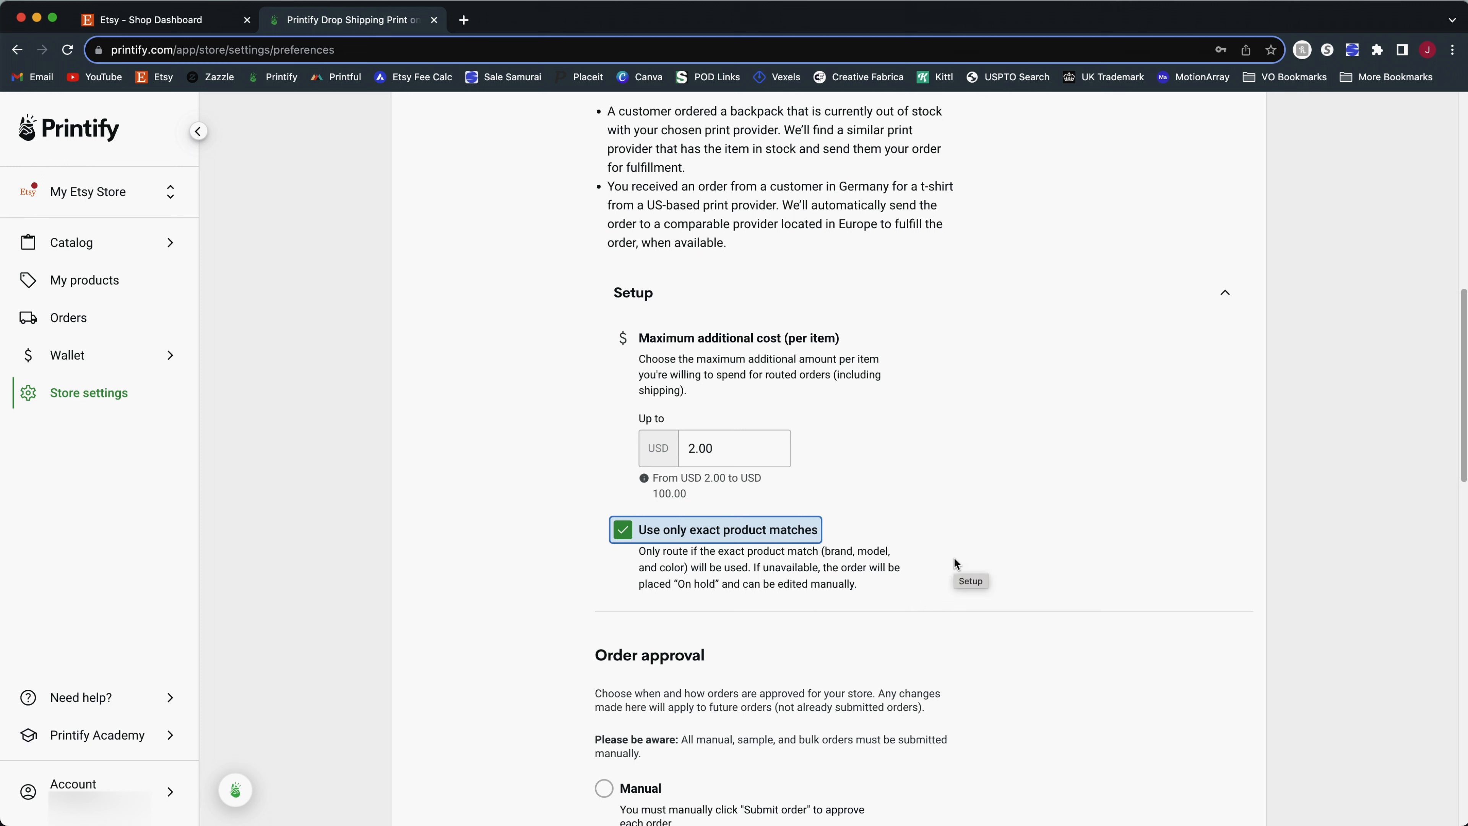
pyautogui.scroll(6, 955, 558)
pyautogui.scroll(3, 954, 561)
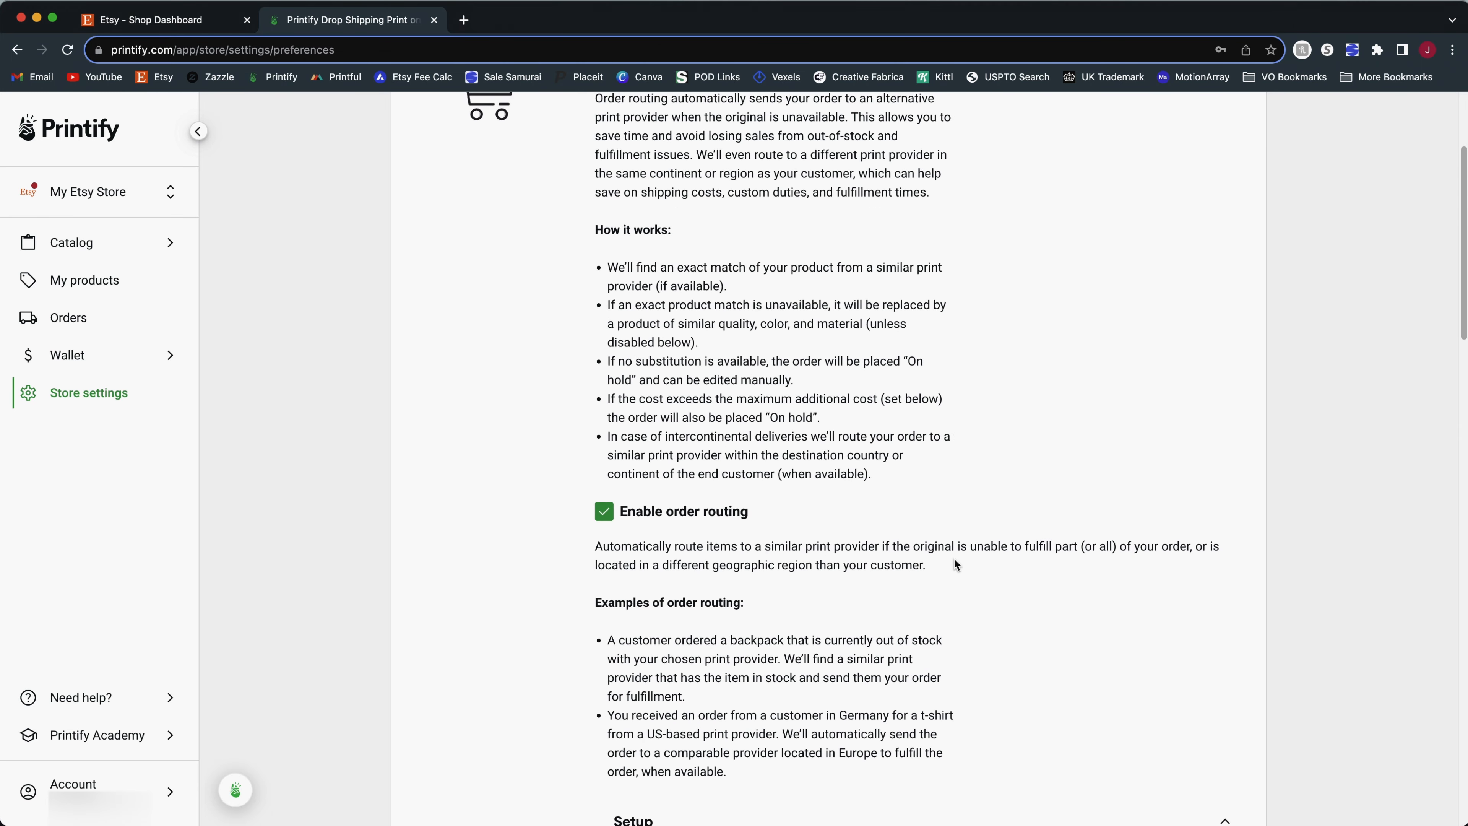
pyautogui.scroll(1, 955, 564)
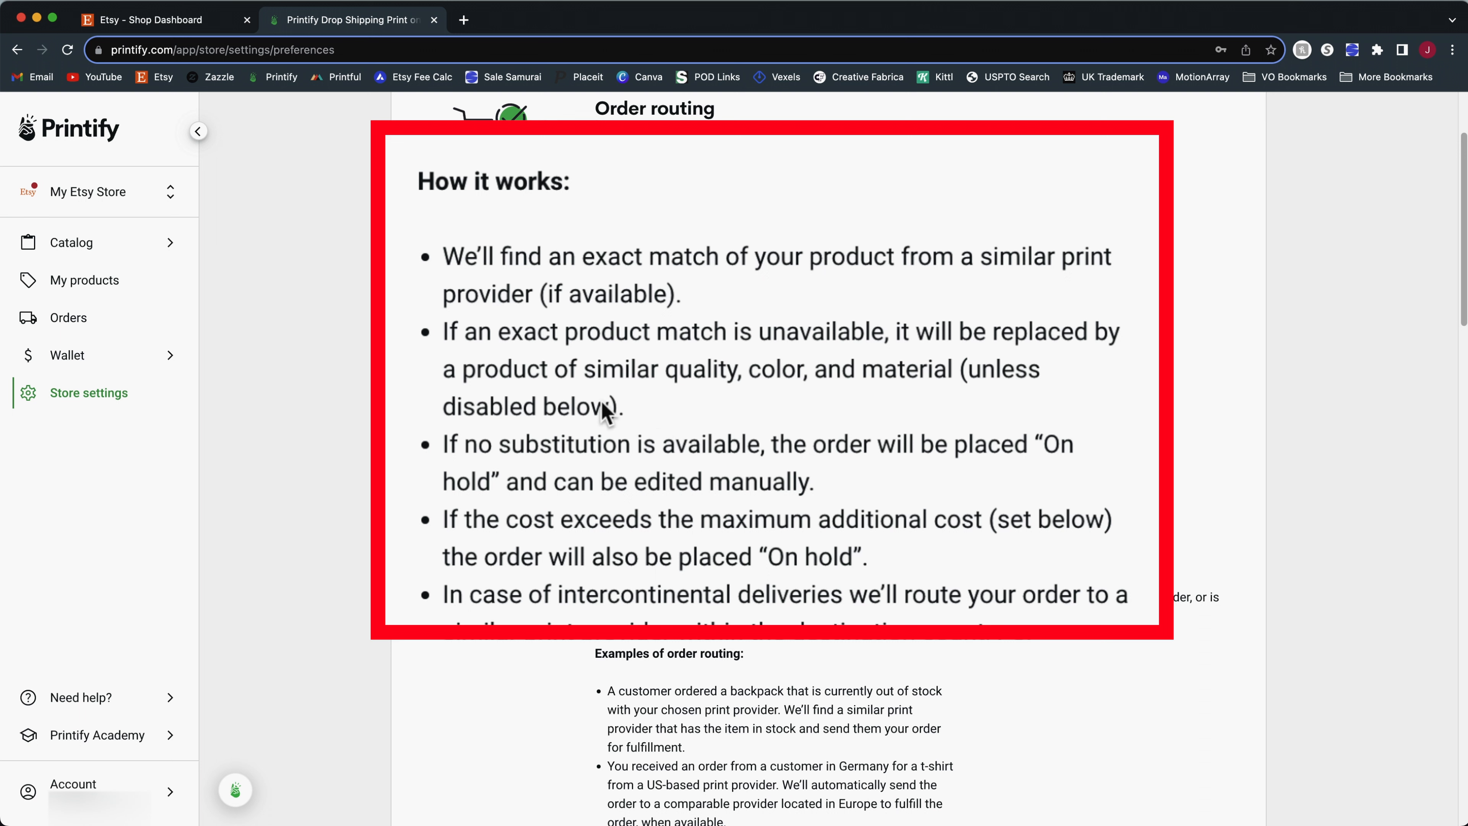
pyautogui.moveTo(625, 408); pyautogui.dragTo(446, 338)
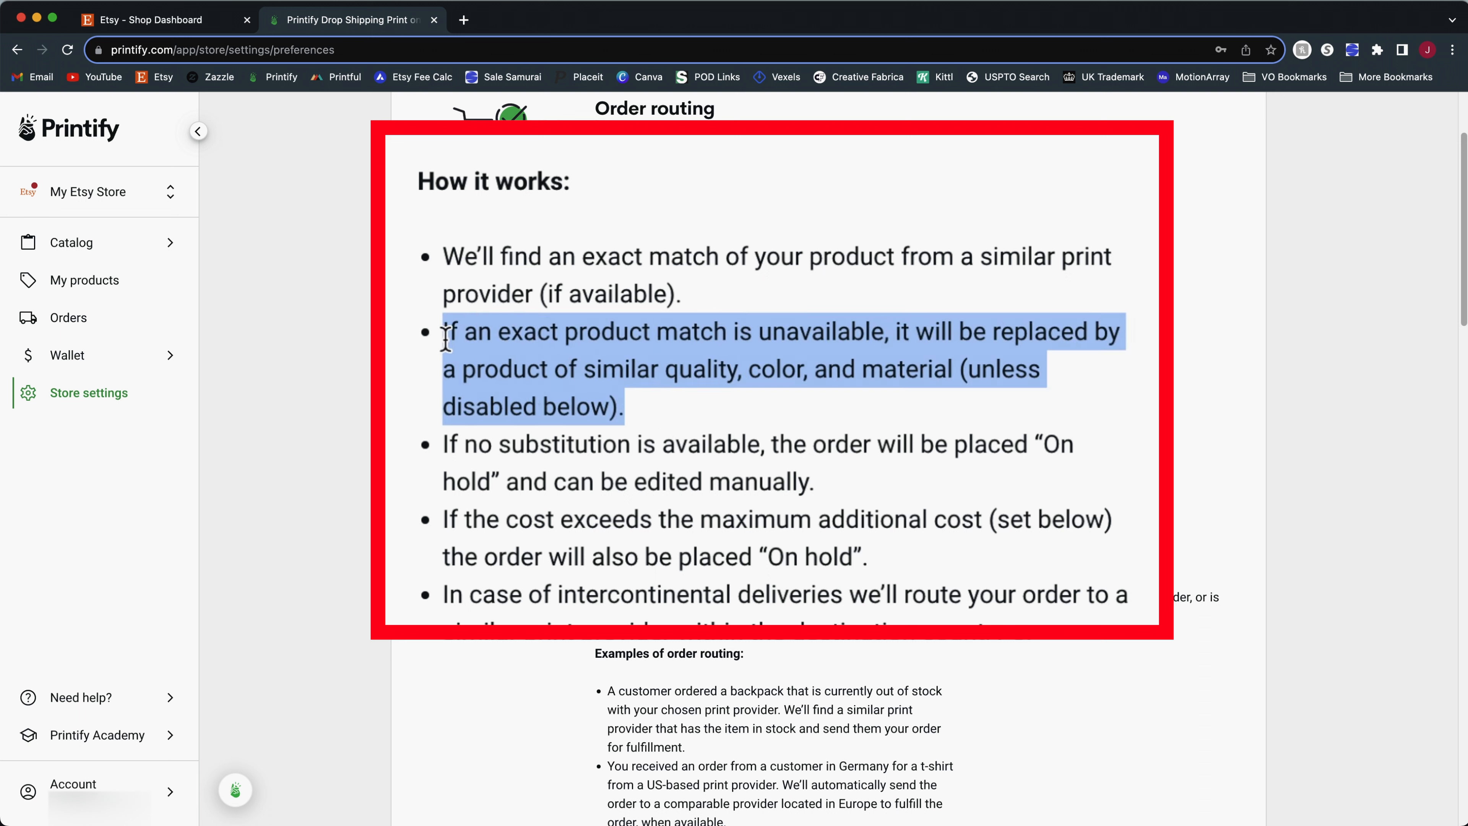
pyautogui.click(787, 422)
pyautogui.scroll(-10, 783, 428)
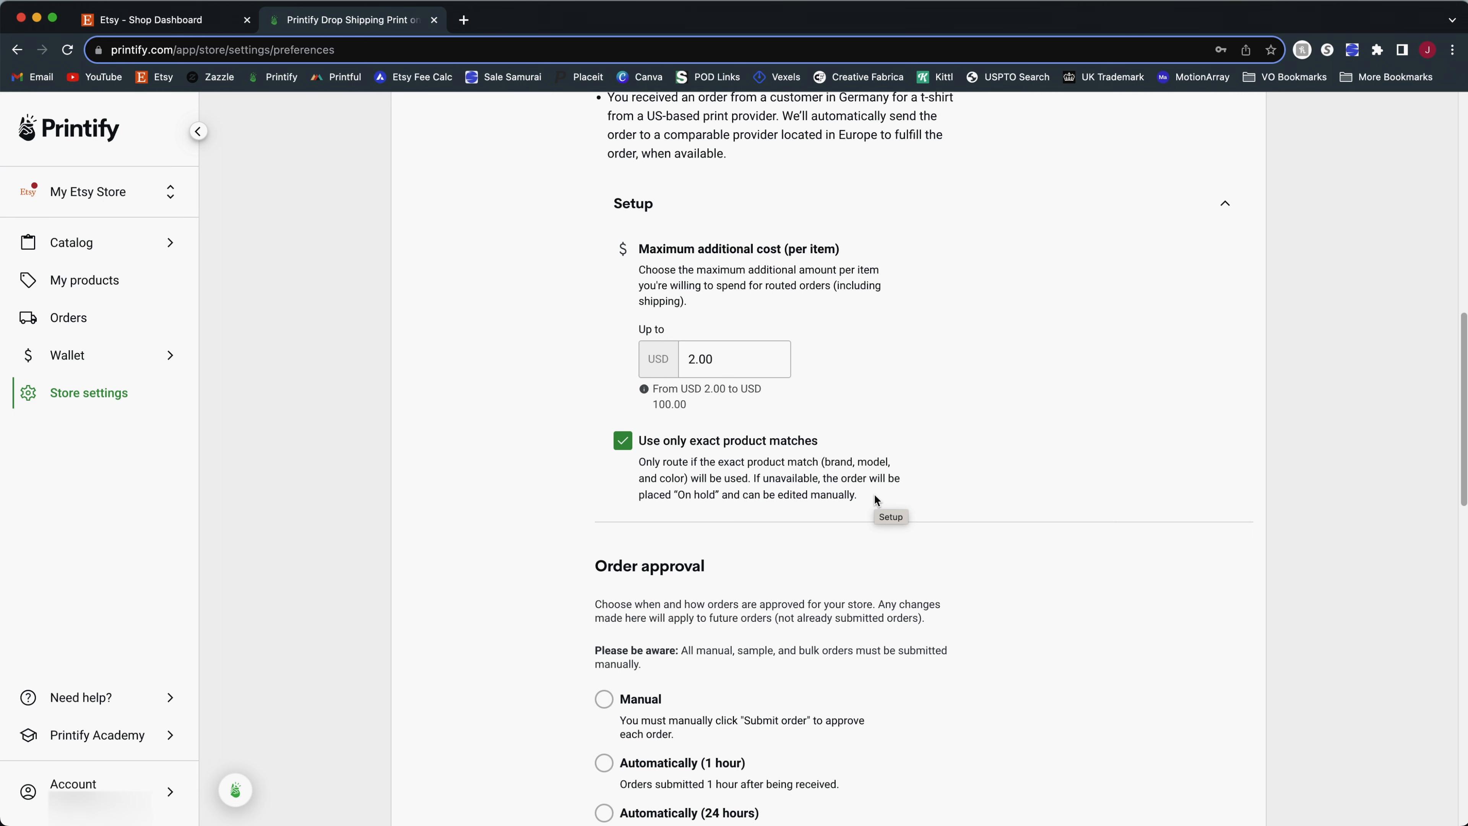
pyautogui.scroll(10, 951, 570)
# - Compare the manual, 1 hour, 24 hours and set time order approval options, and select Automatically (24 hours)
pyautogui.scroll(-12, 936, 544)
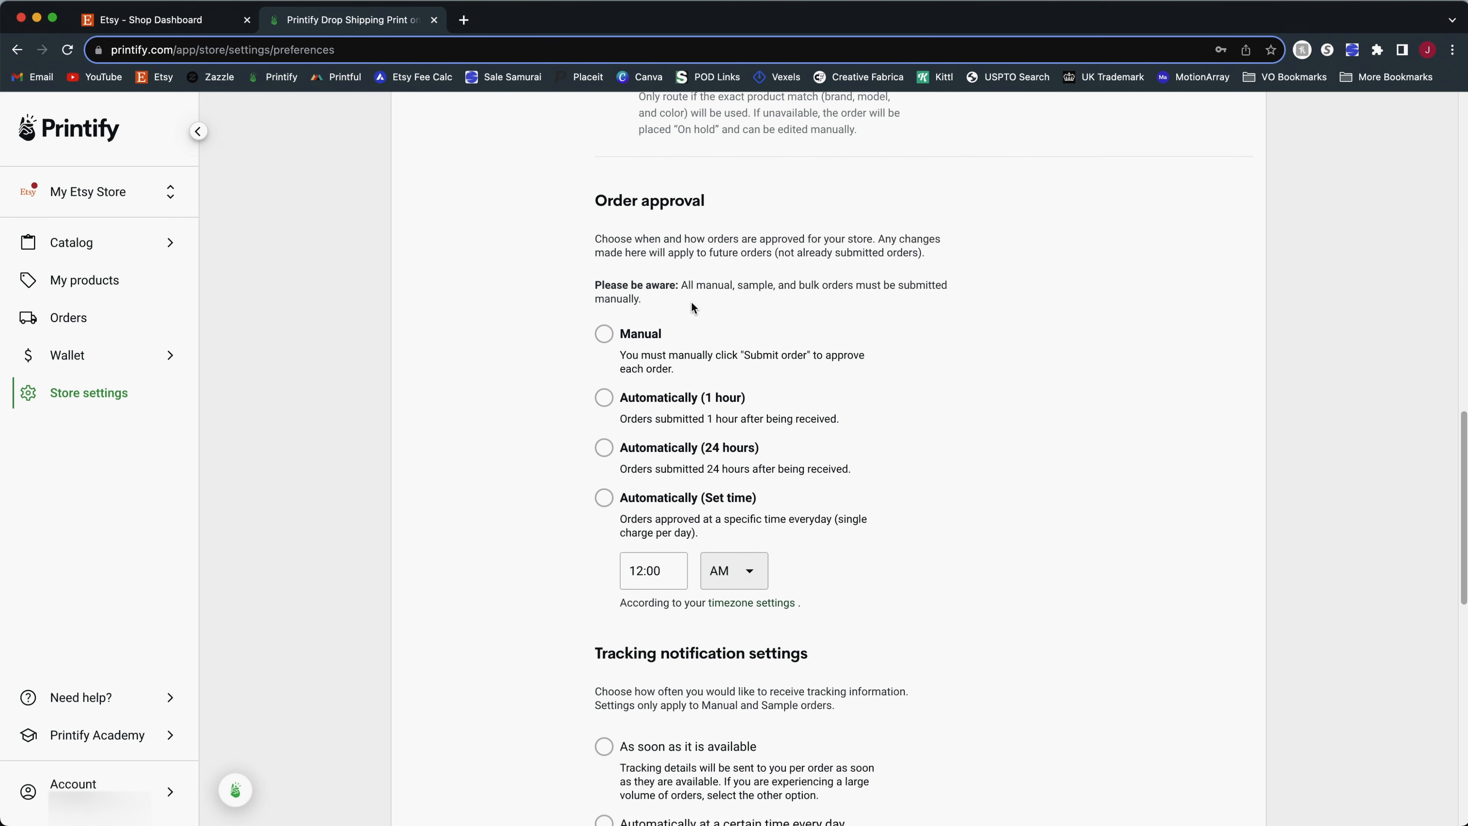
pyautogui.scroll(-1, 896, 300)
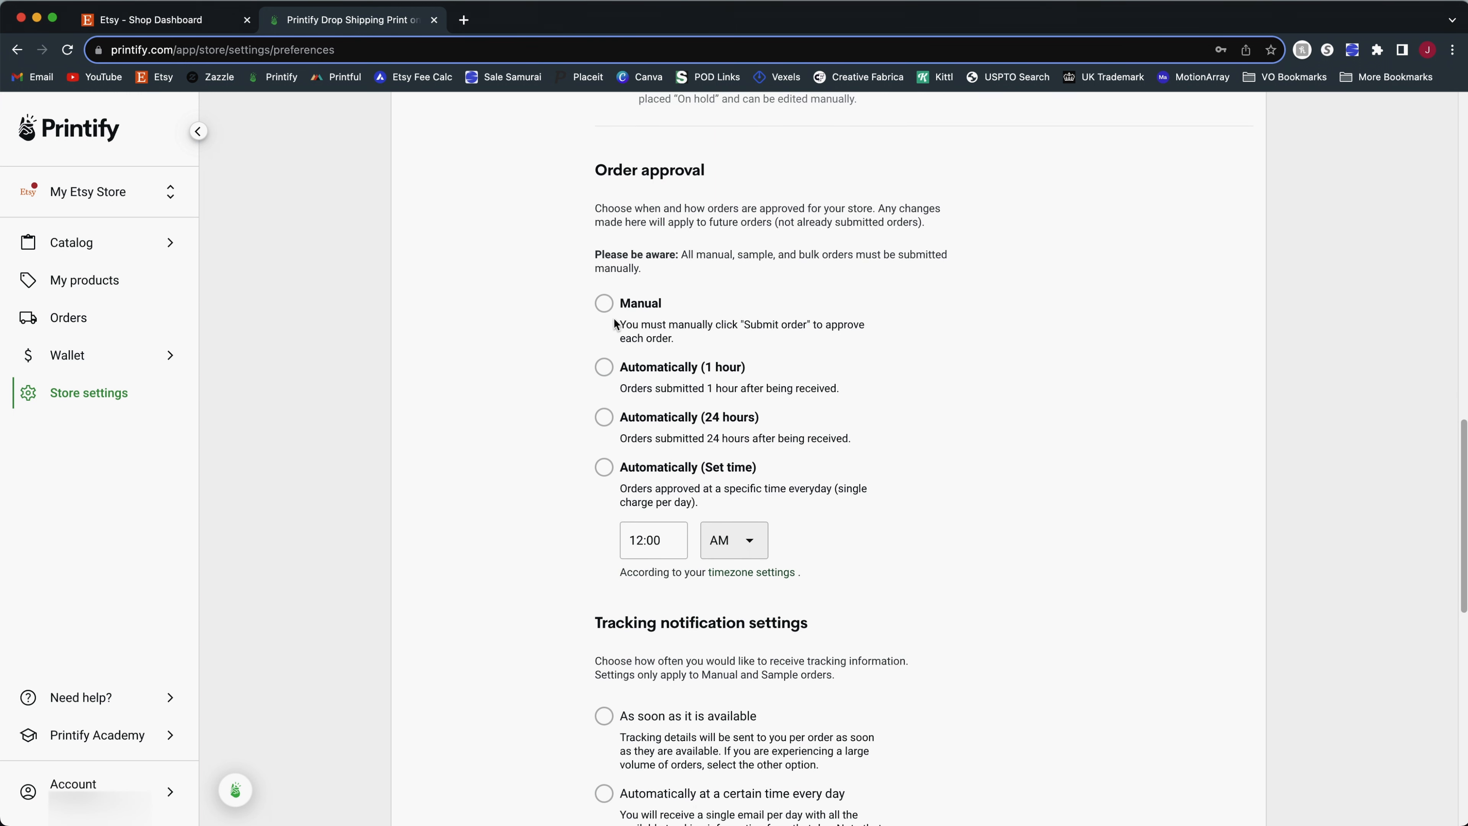
pyautogui.click(602, 310)
pyautogui.click(603, 368)
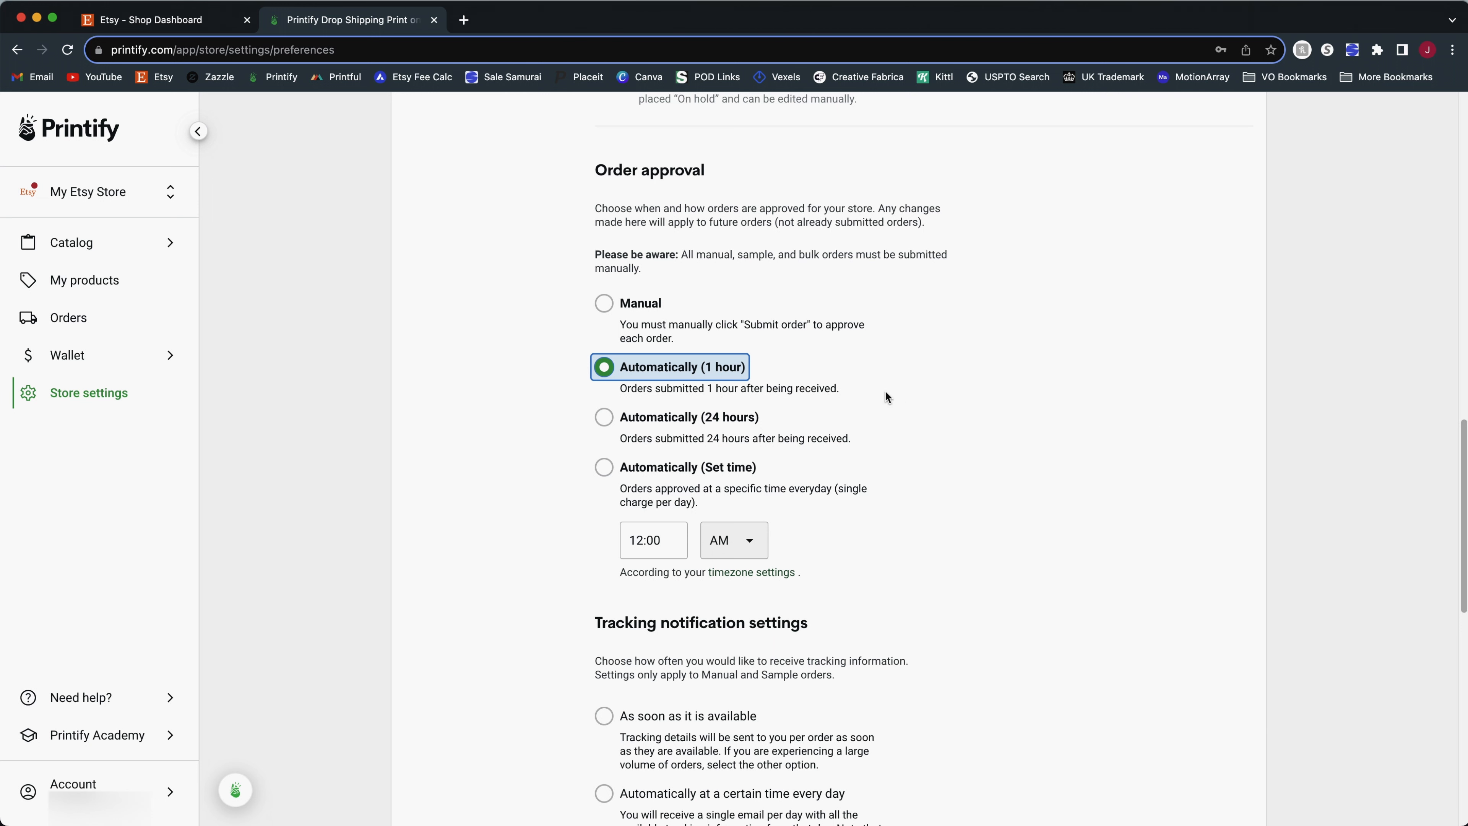
pyautogui.moveTo(842, 390); pyautogui.dragTo(620, 389)
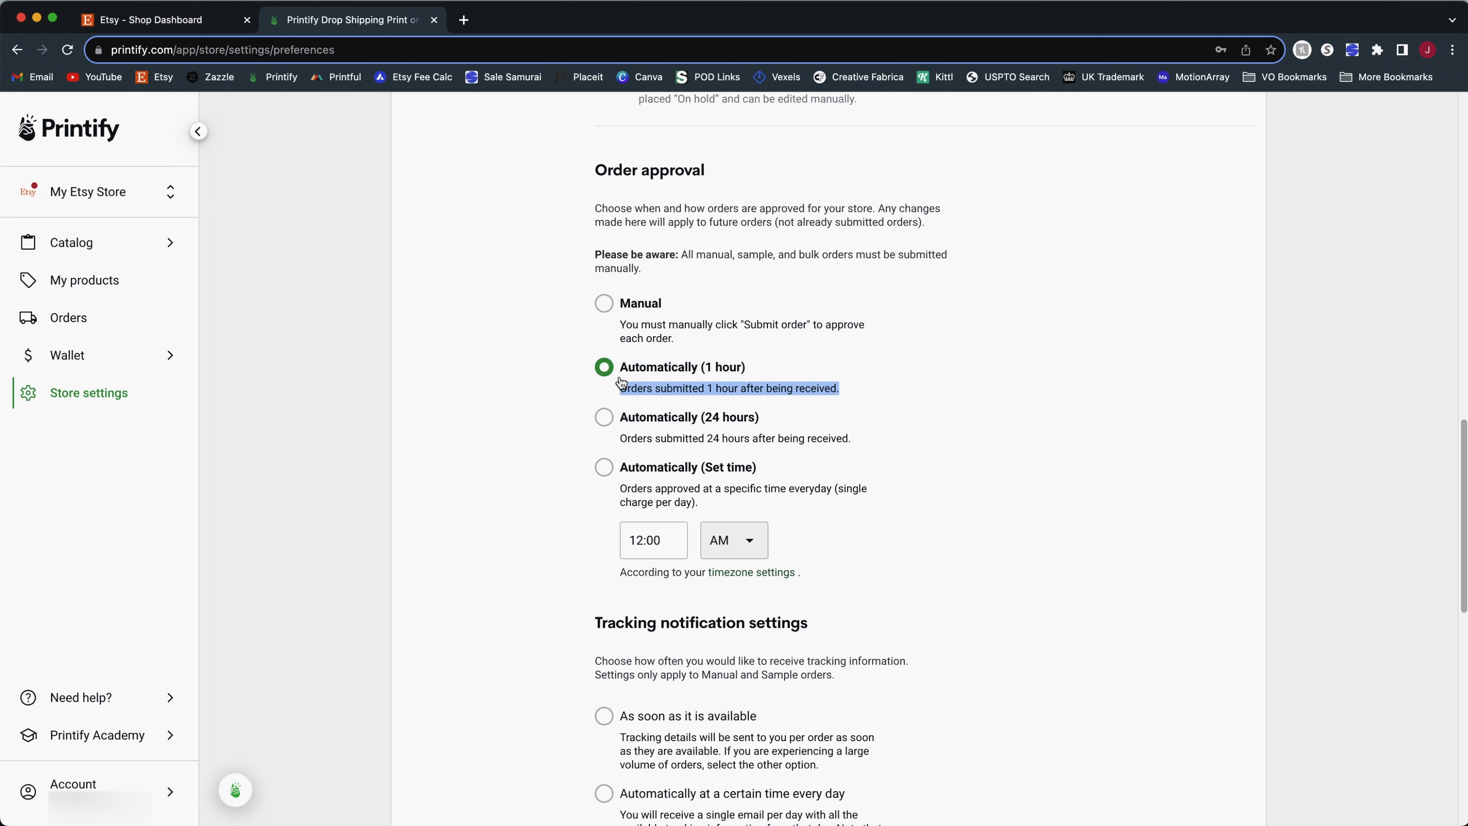
pyautogui.click(888, 395)
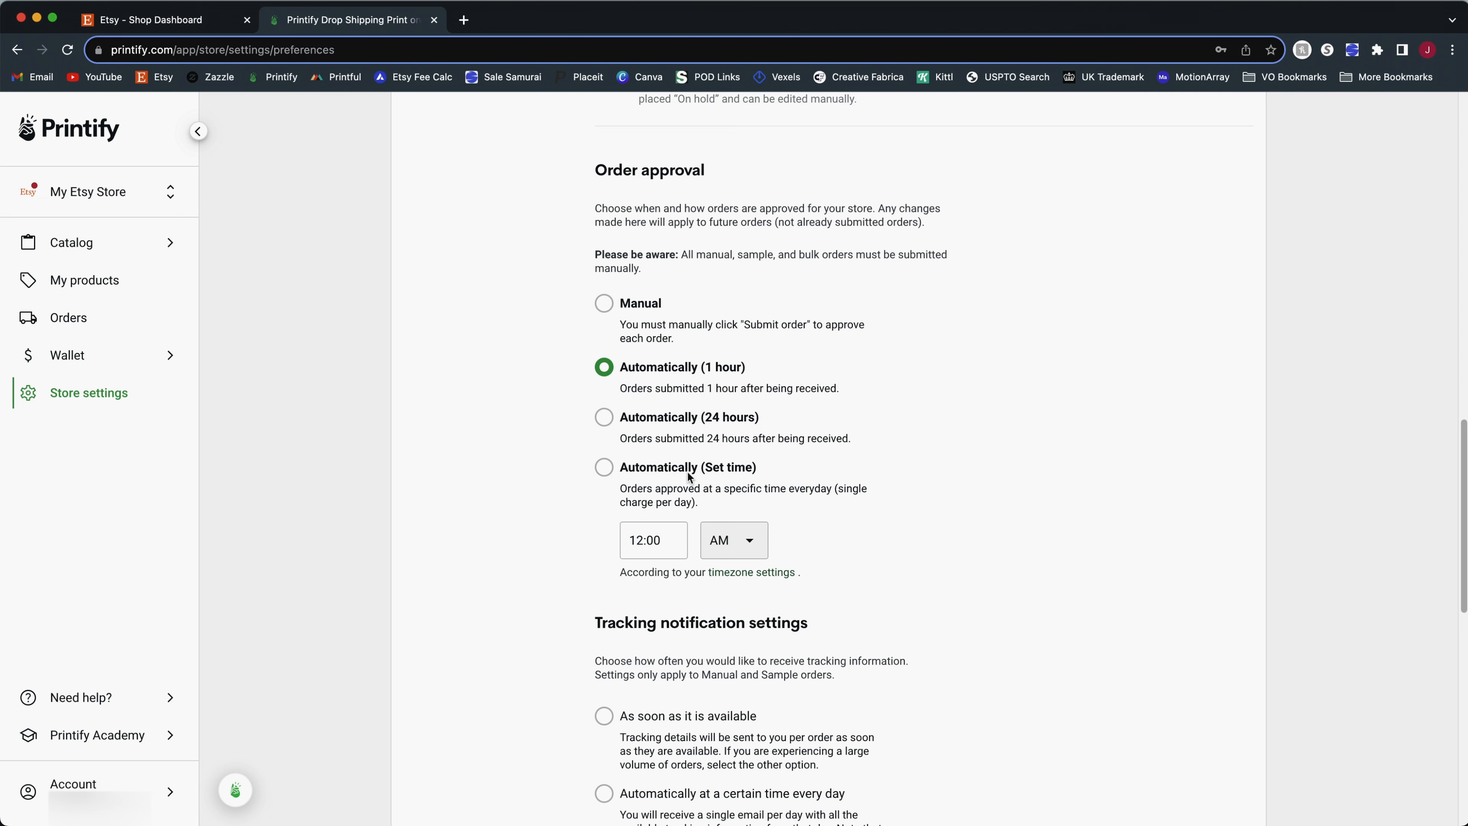
pyautogui.click(607, 420)
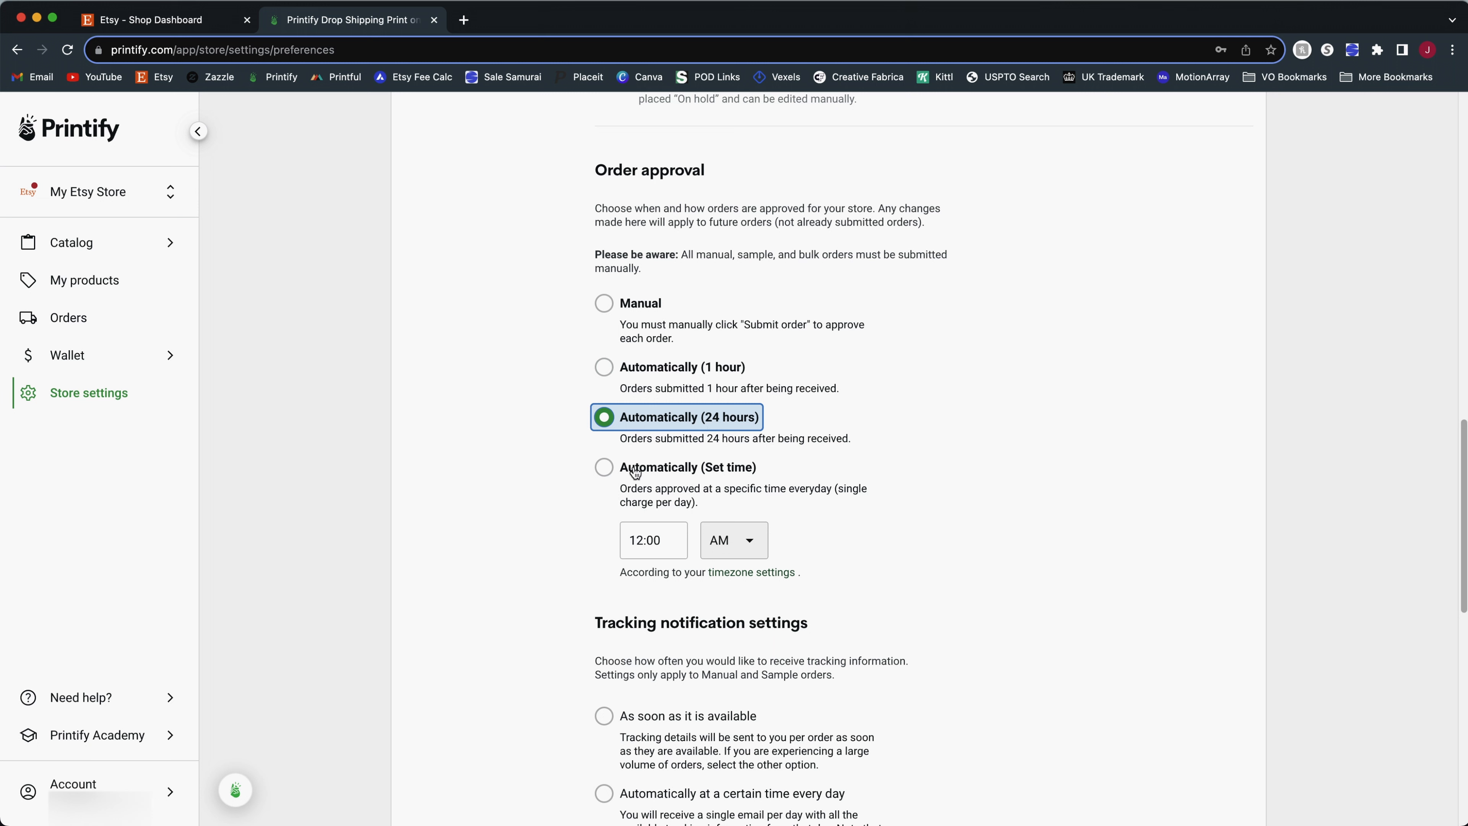
pyautogui.click(617, 470)
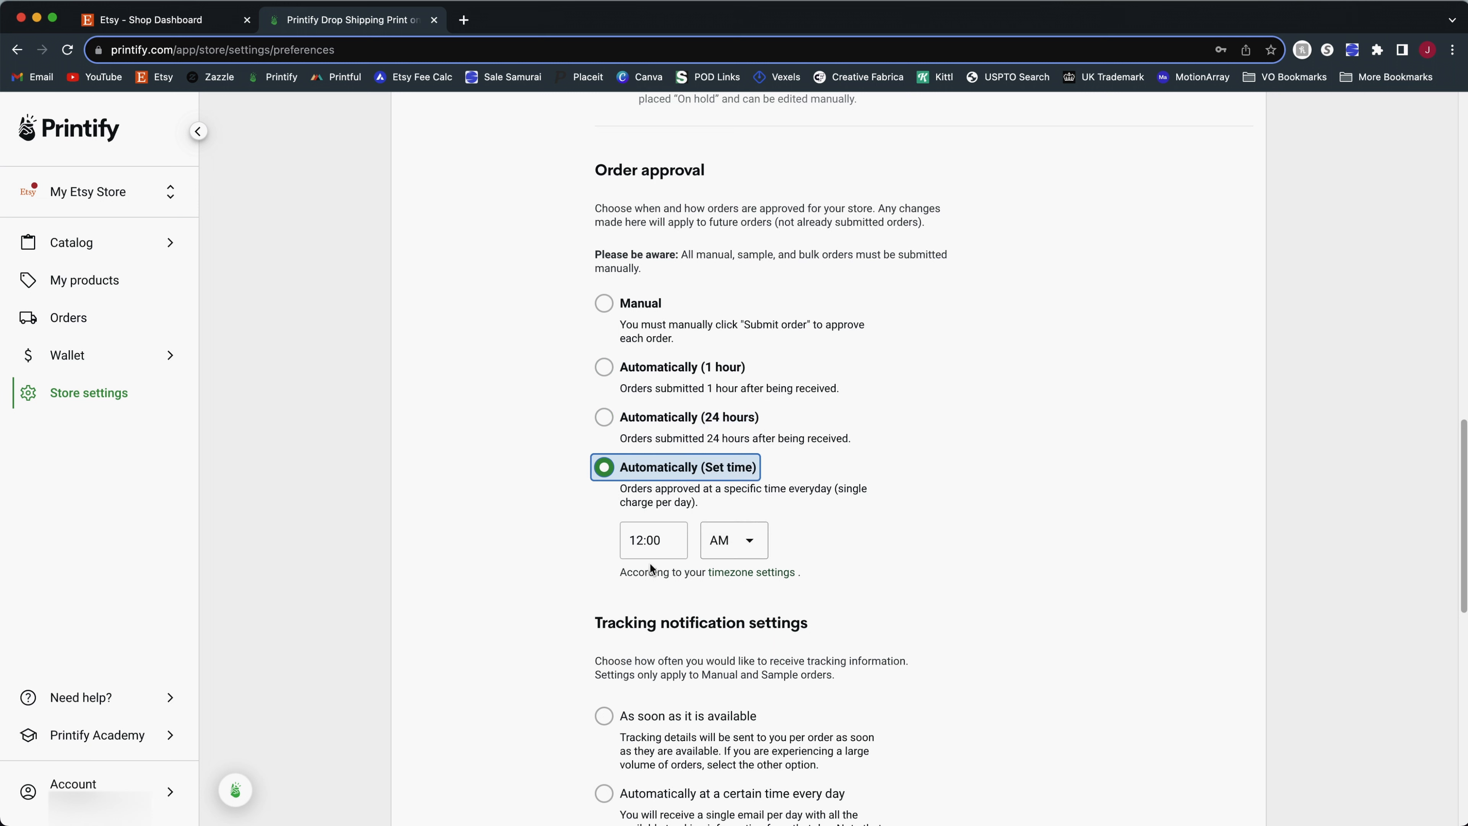
pyautogui.click(604, 417)
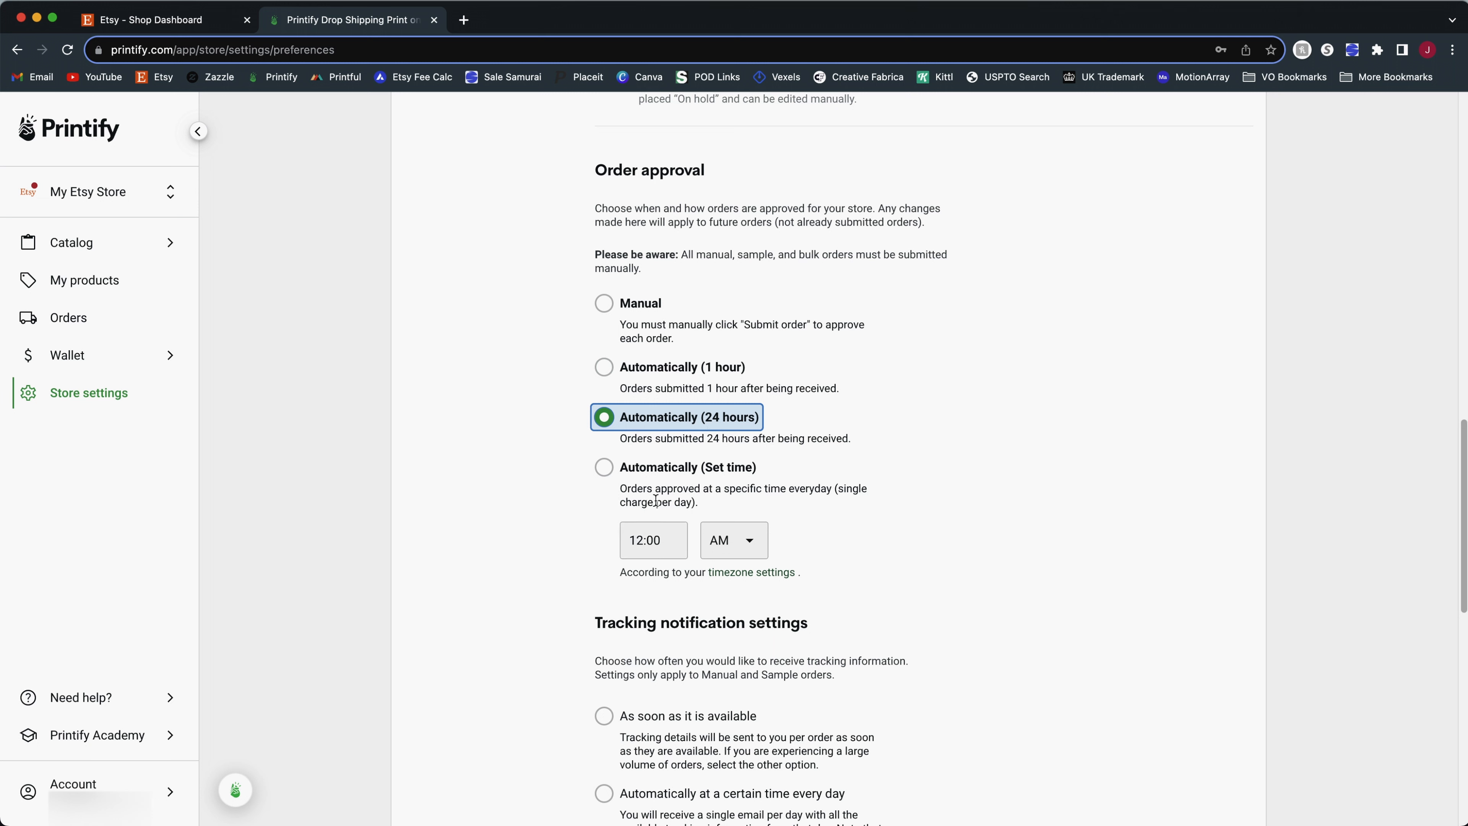
# - Review the tracking notification settings and which orders they apply to, and opt out of tracking emails
pyautogui.scroll(-7, 806, 522)
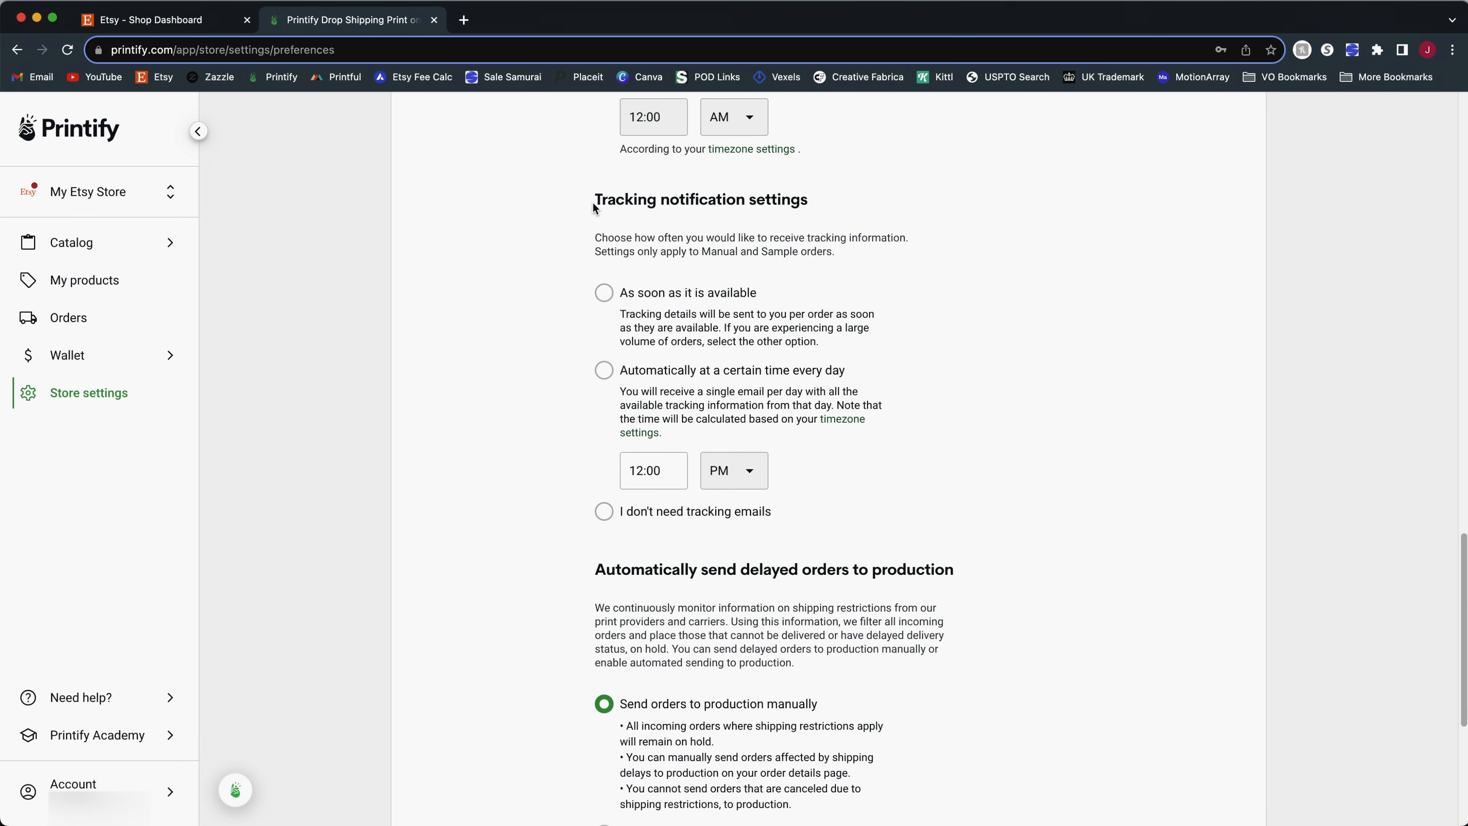
pyautogui.moveTo(592, 200); pyautogui.dragTo(804, 225)
pyautogui.click(818, 271)
pyautogui.moveTo(601, 252); pyautogui.dragTo(849, 258)
pyautogui.click(850, 255)
pyautogui.moveTo(701, 253); pyautogui.dragTo(859, 254)
pyautogui.click(839, 283)
# - Compare the delayed-order production options, select sending orders to production manually, and save the store preferences
pyautogui.scroll(-6, 750, 333)
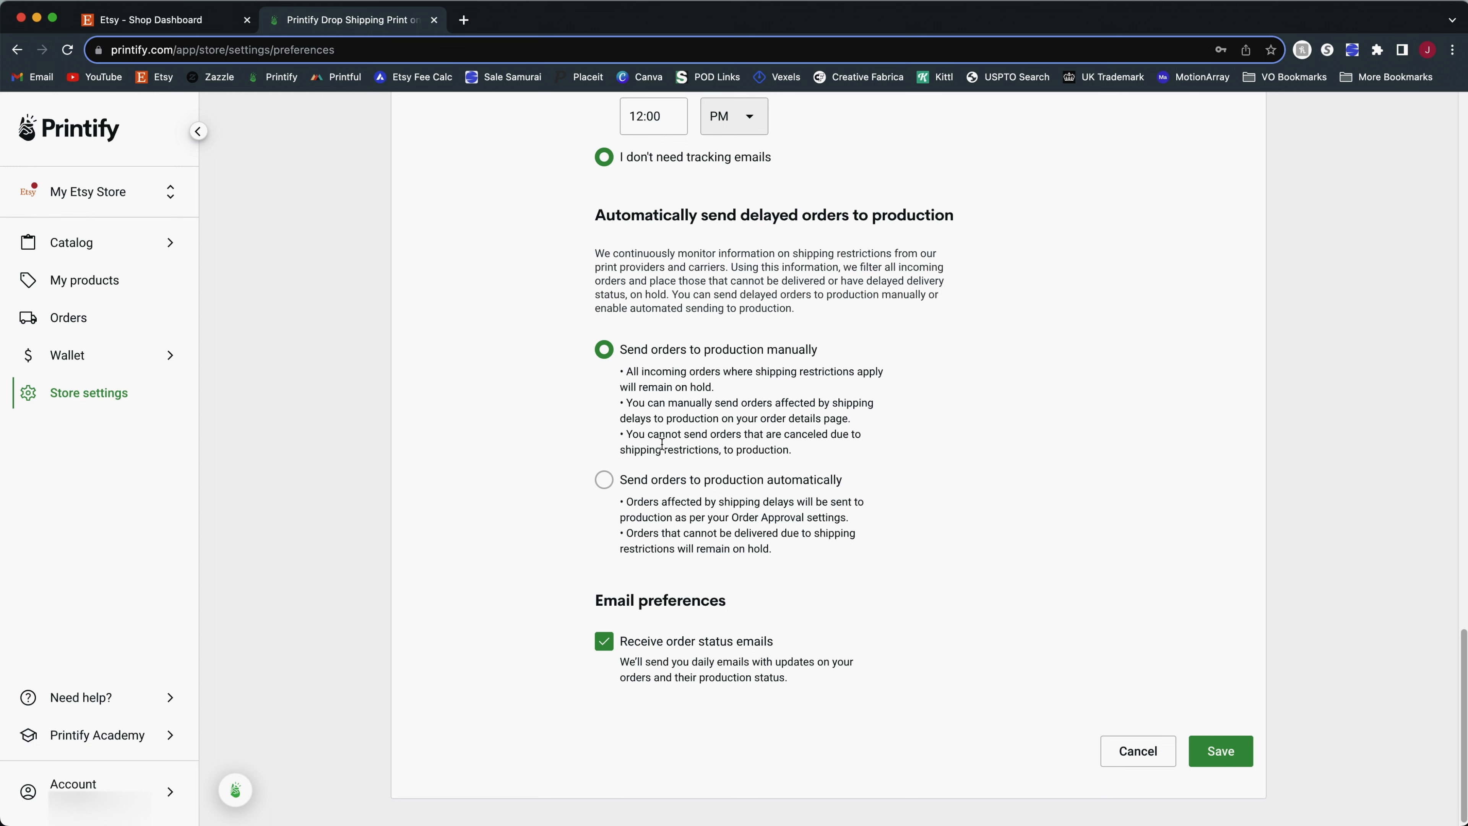
pyautogui.click(681, 485)
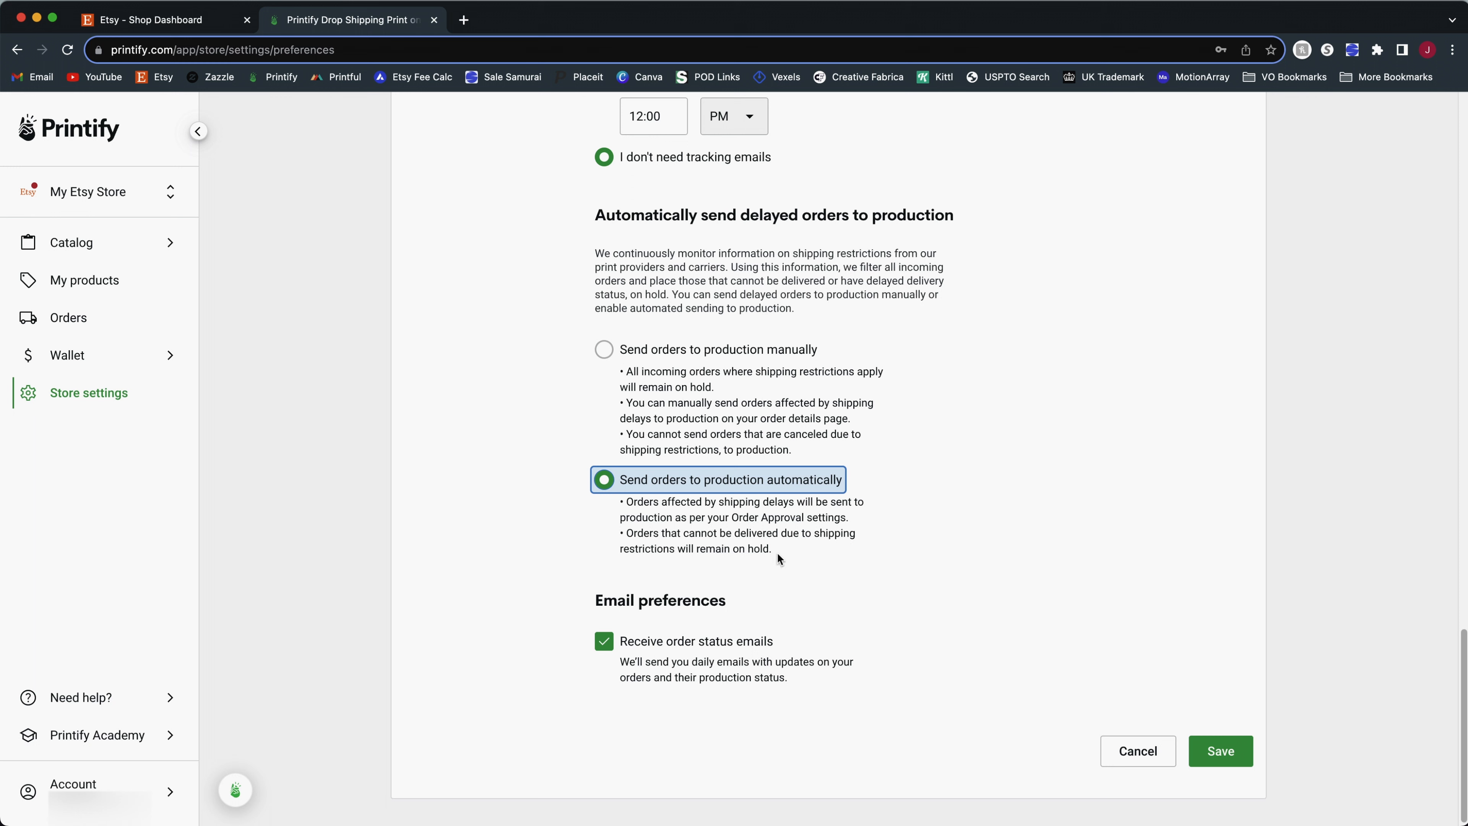
pyautogui.moveTo(776, 552); pyautogui.dragTo(735, 533)
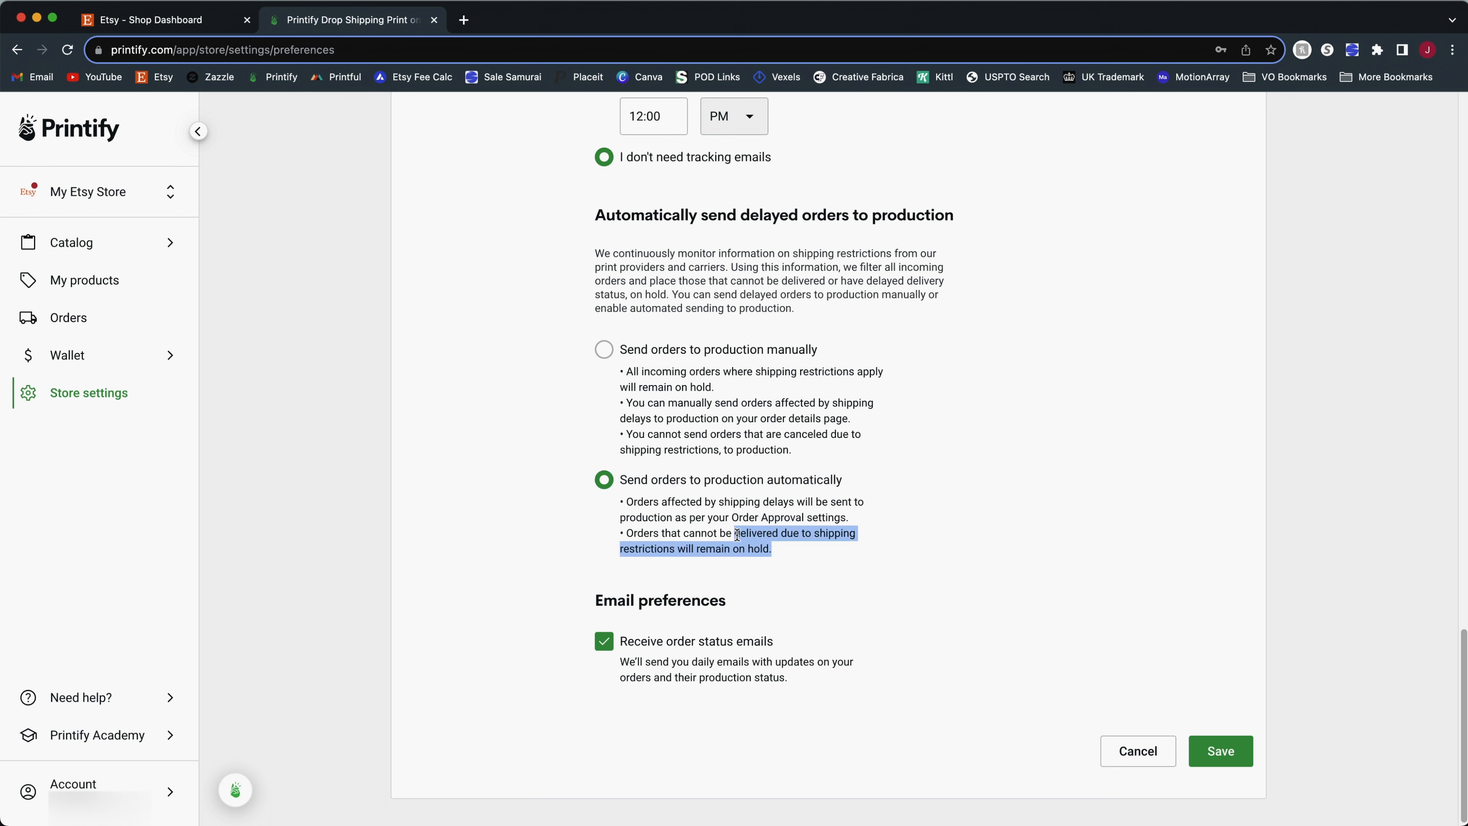
pyautogui.click(813, 559)
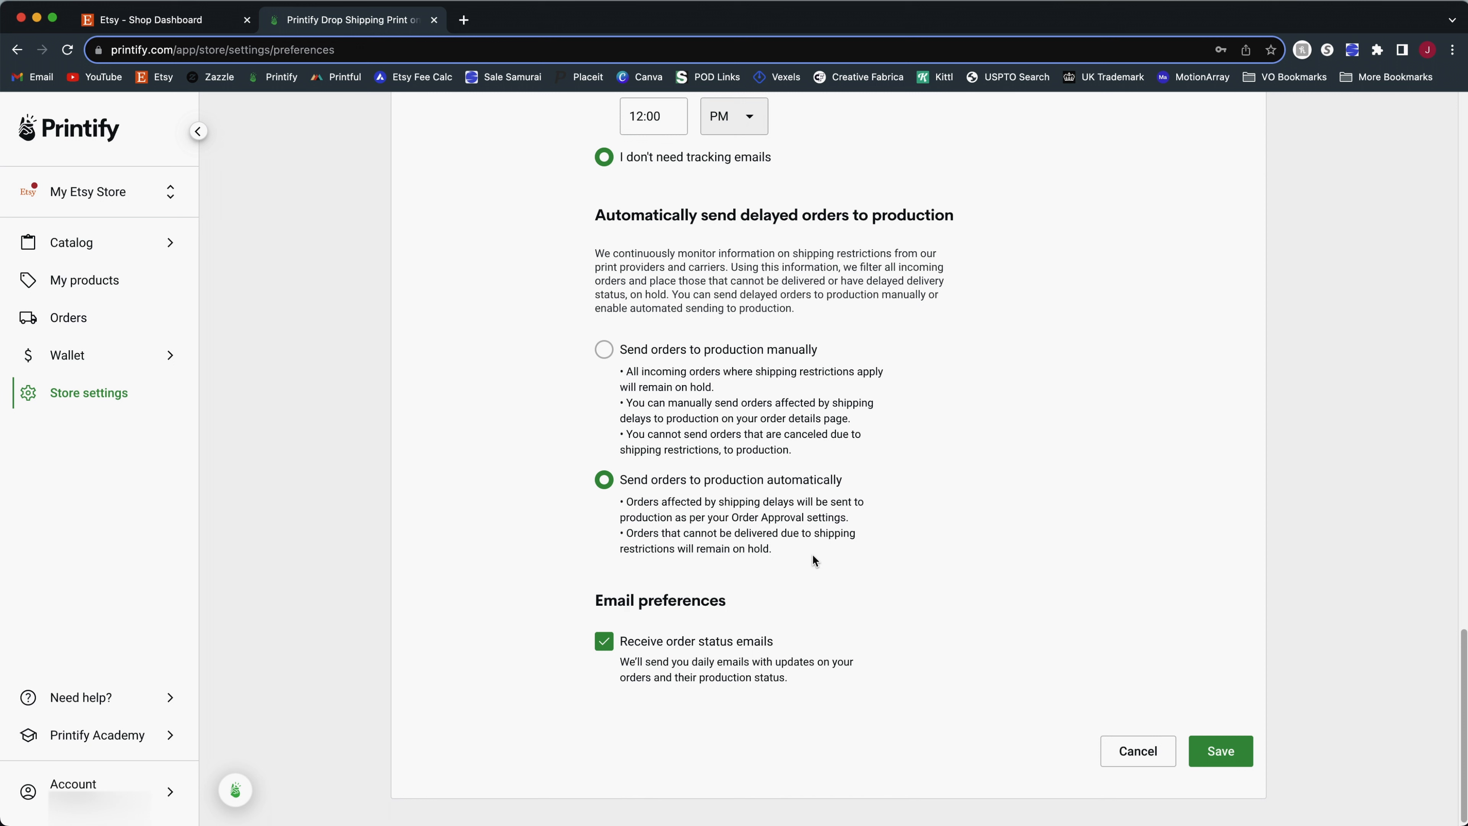
pyautogui.click(604, 349)
pyautogui.moveTo(812, 678); pyautogui.dragTo(621, 659)
pyautogui.click(810, 685)
pyautogui.click(1232, 751)
# - Open the store's Printify Connect settings and check its availability and which sales channels support it
pyautogui.click(710, 196)
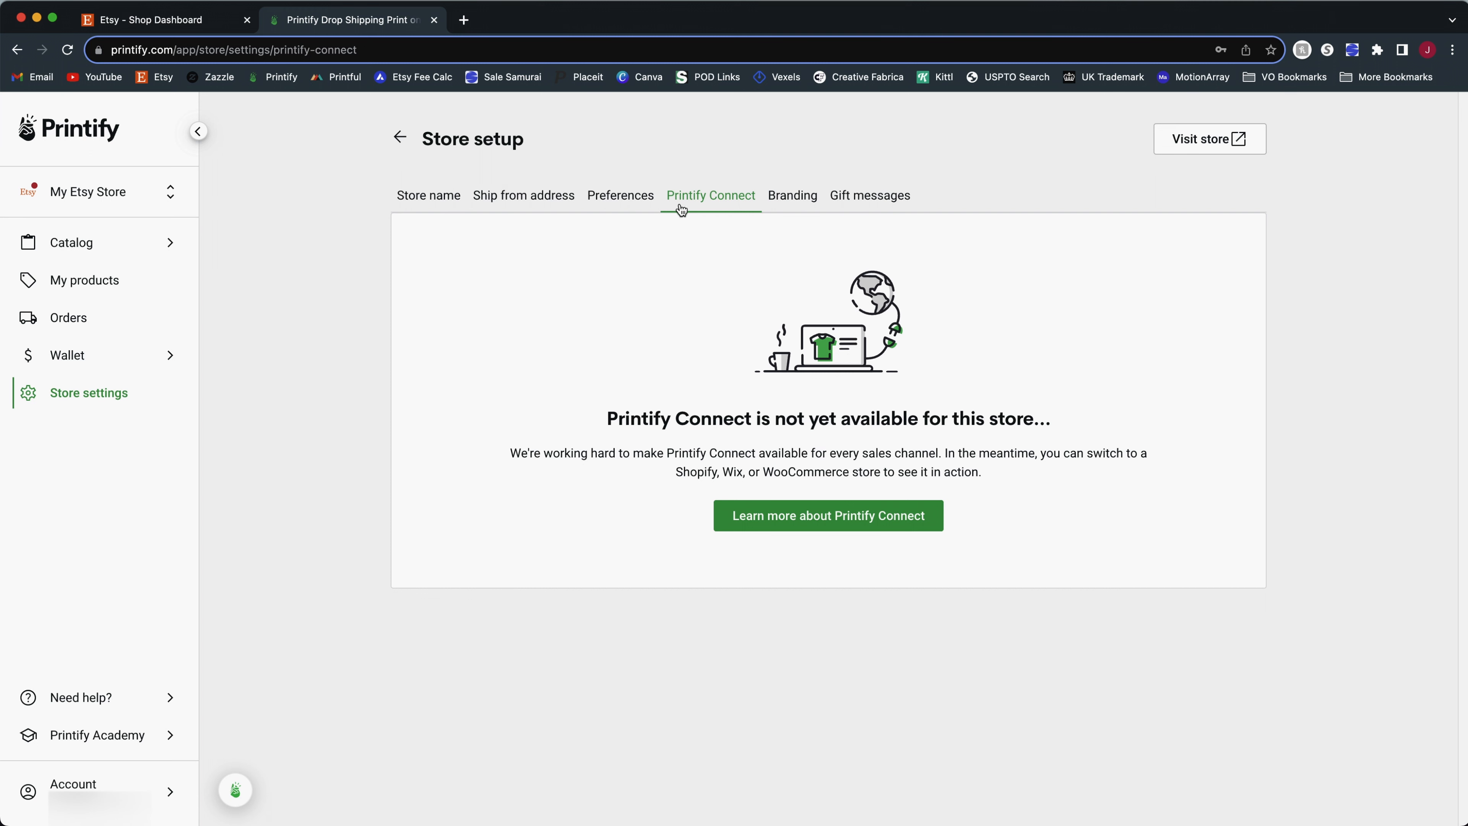
pyautogui.moveTo(585, 421); pyautogui.dragTo(989, 481)
pyautogui.click(989, 481)
pyautogui.moveTo(677, 472); pyautogui.dragTo(826, 482)
pyautogui.click(861, 475)
# - Open the "What is Printify Connect?" help article and read about the add-on's plan requirement, customer support handling and Pop-Up Store note
pyautogui.click(817, 529)
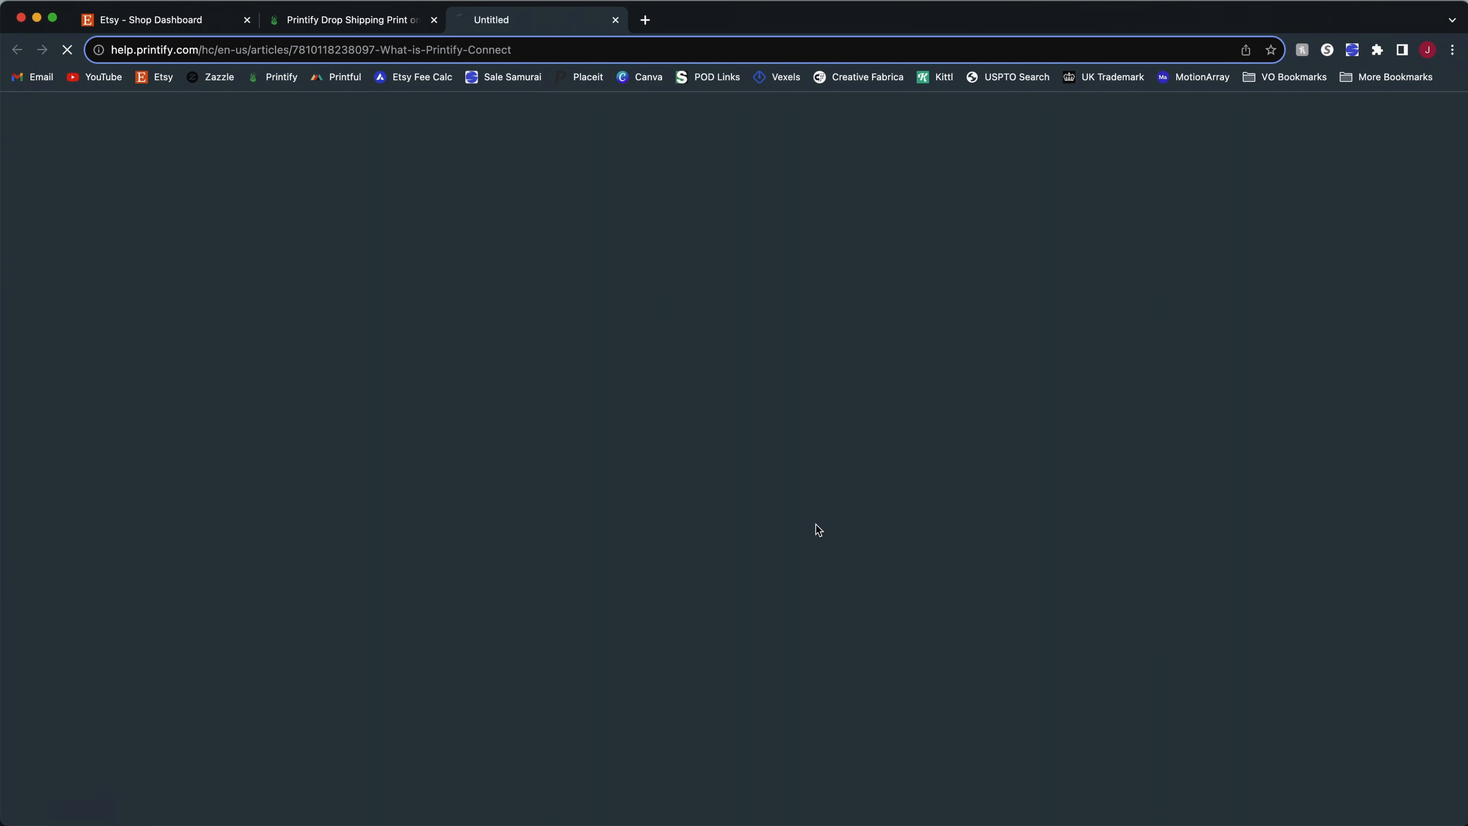
pyautogui.scroll(-5, 815, 523)
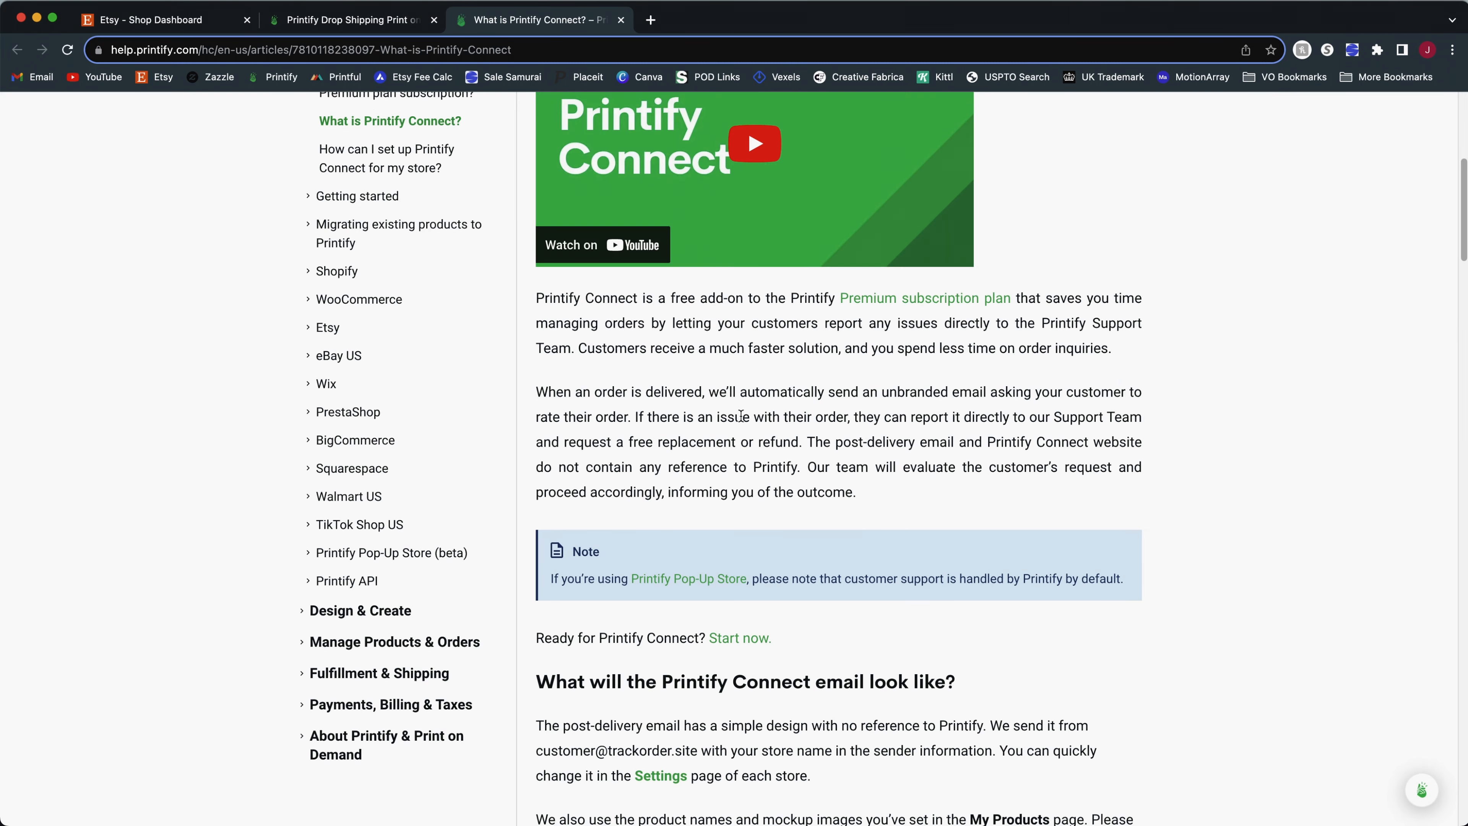
pyautogui.scroll(-1, 741, 415)
pyautogui.moveTo(565, 289); pyautogui.dragTo(745, 295)
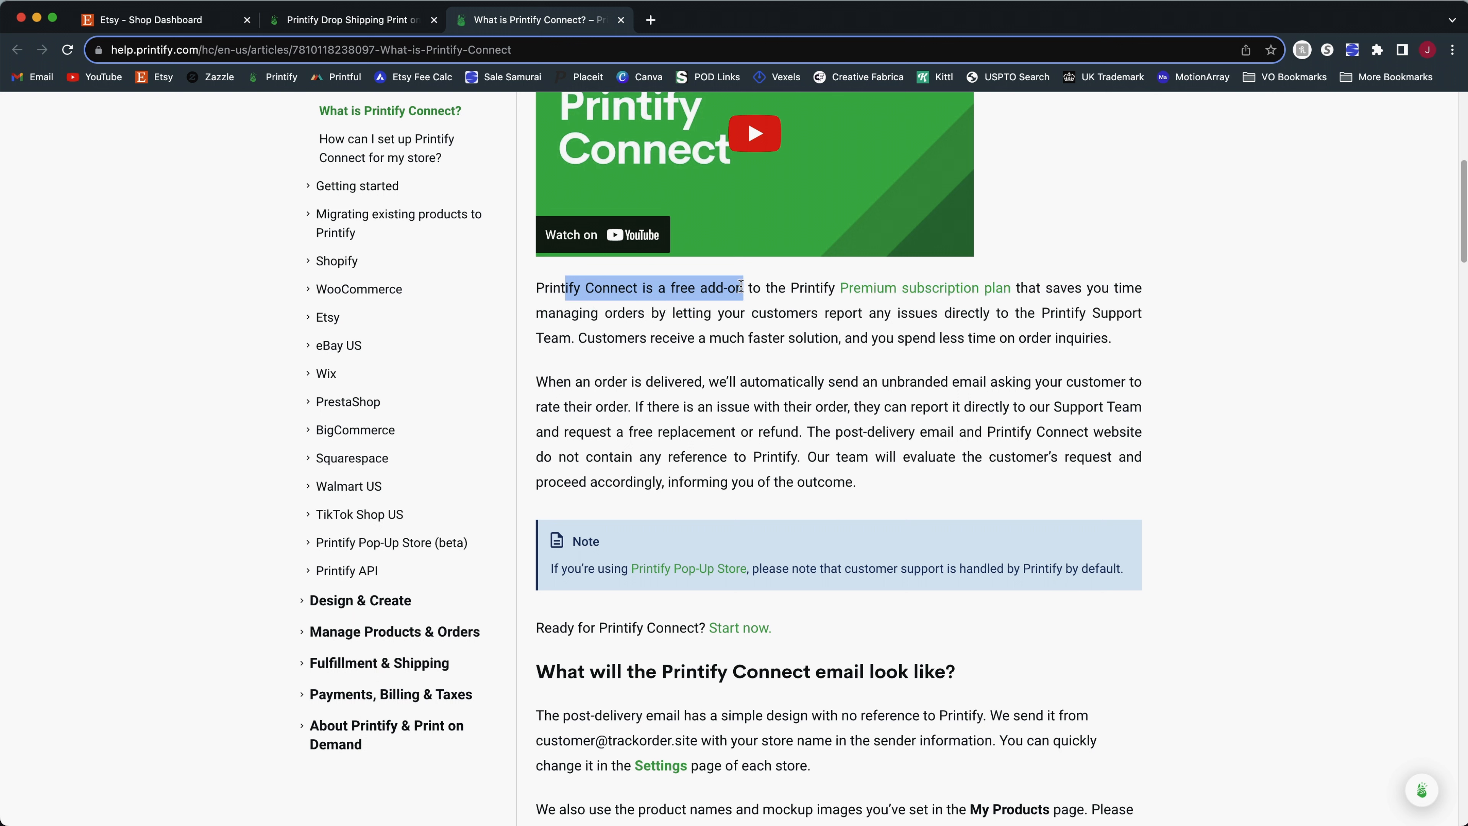
pyautogui.click(744, 304)
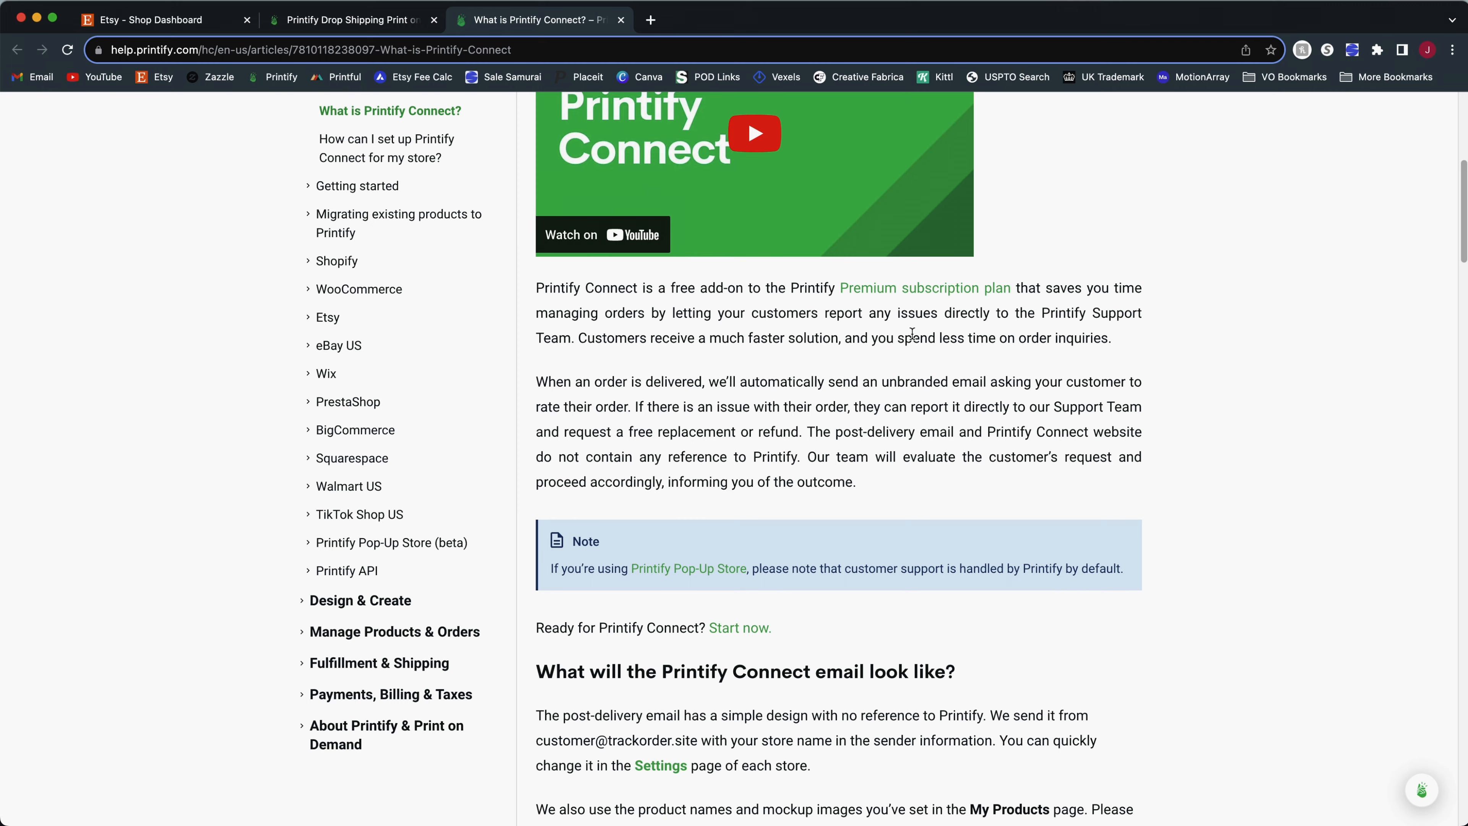
pyautogui.scroll(-5, 1054, 502)
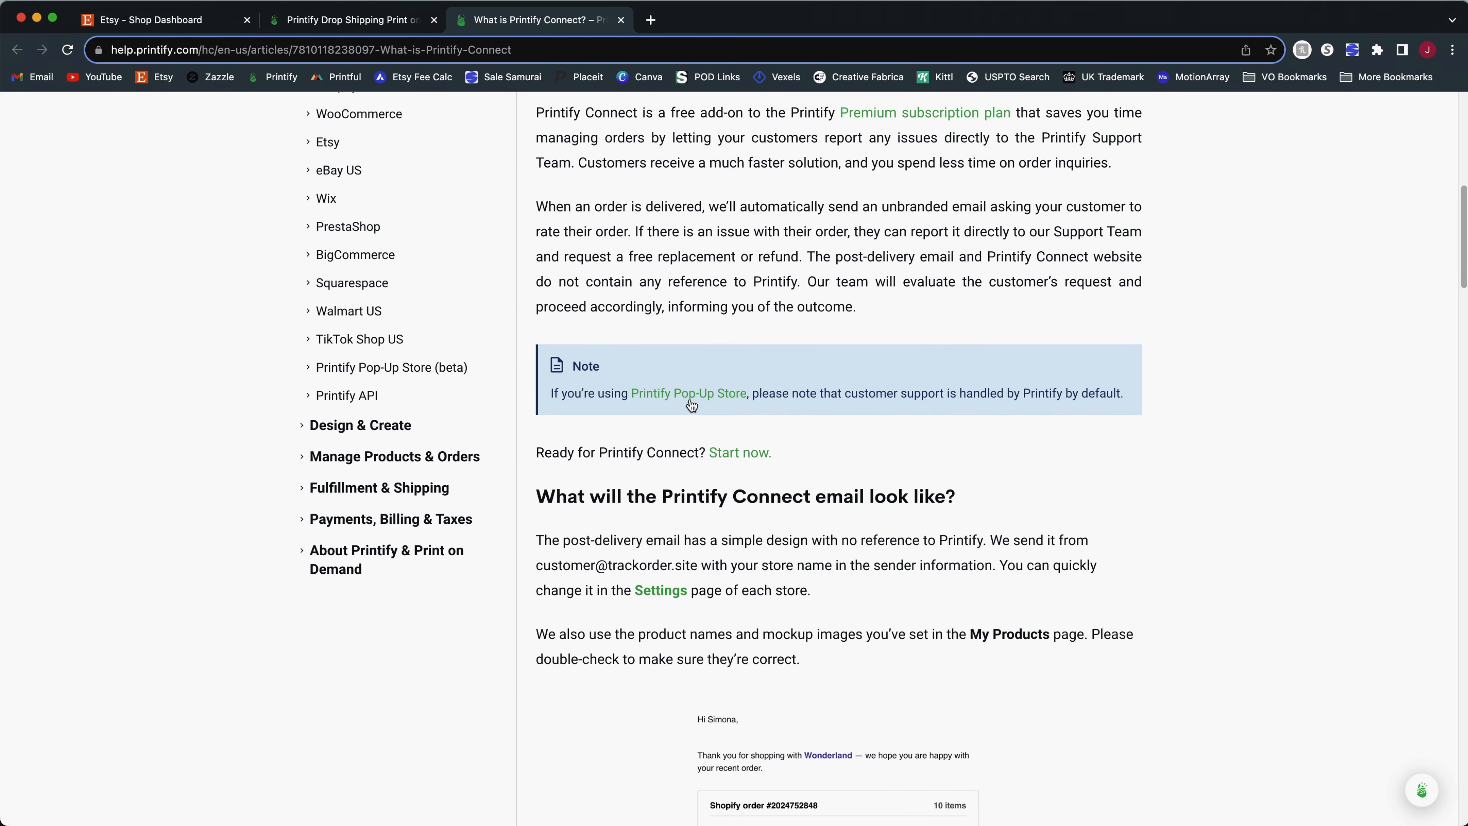
pyautogui.moveTo(786, 395); pyautogui.dragTo(1124, 396)
pyautogui.click(1051, 429)
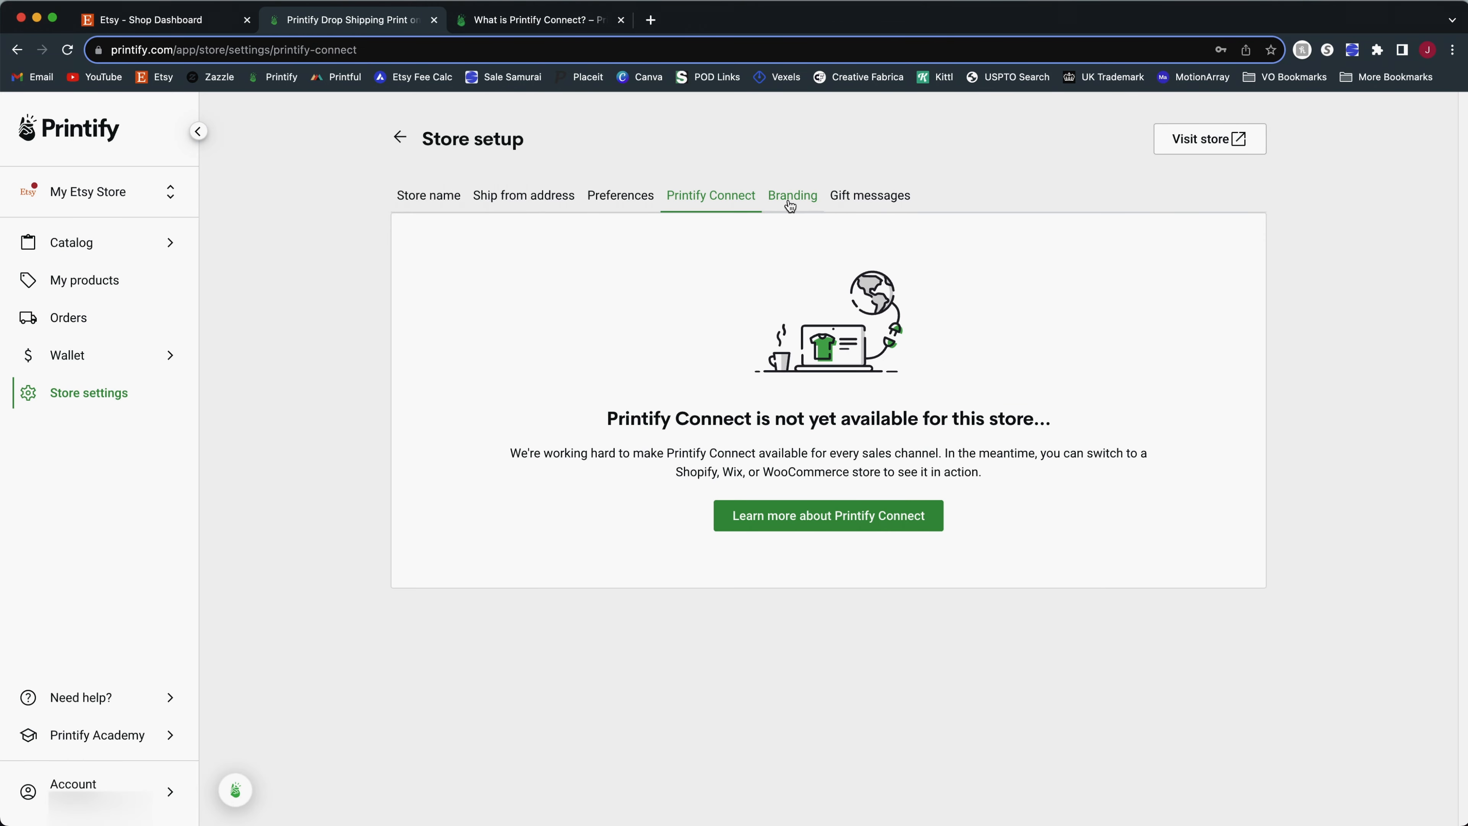
# - Open the store's Branding settings and review the package insert pricing, card dimensions and Express delivery limitation
pyautogui.click(790, 196)
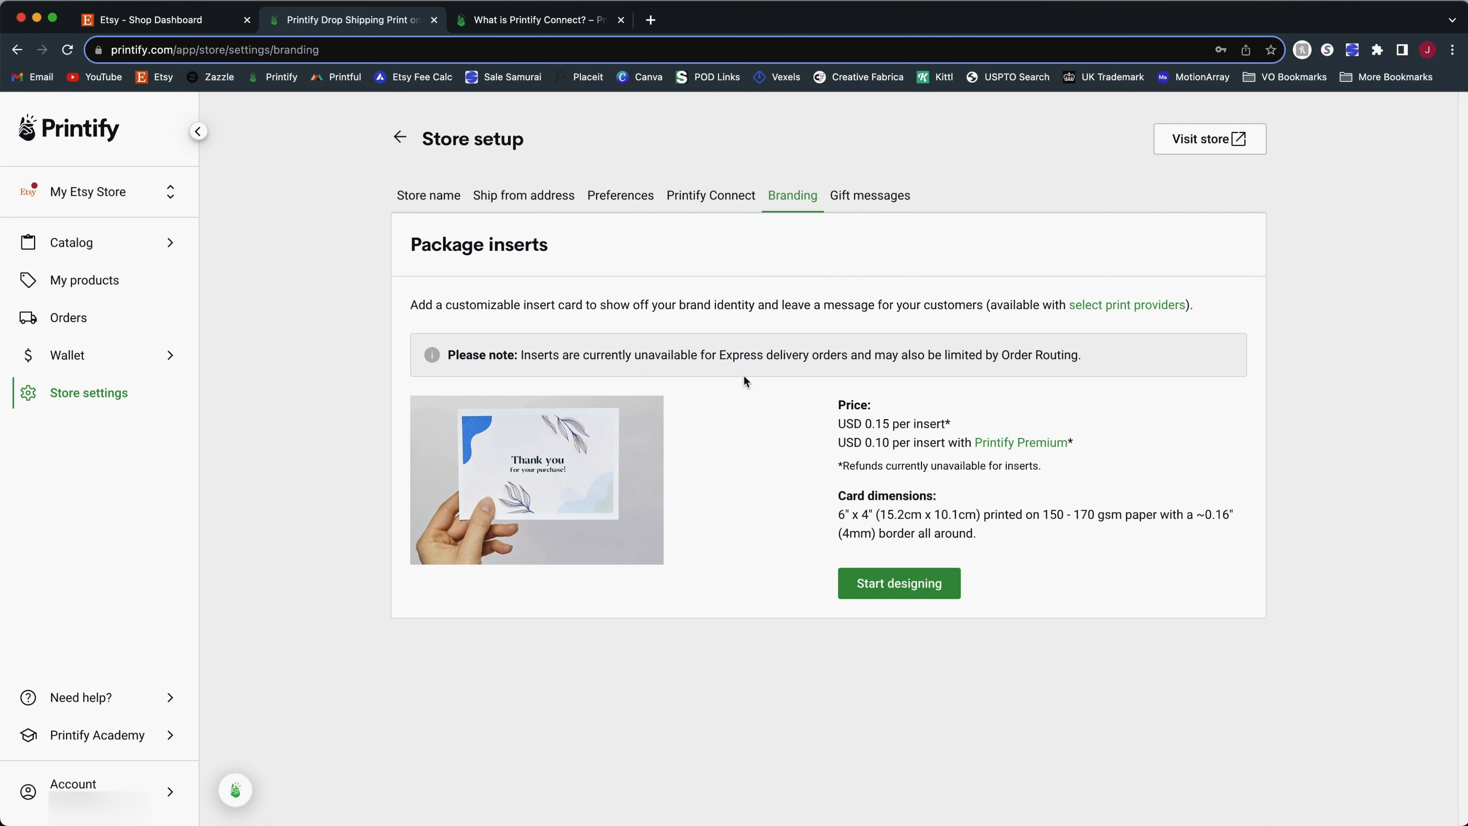
pyautogui.moveTo(712, 355); pyautogui.dragTo(813, 358)
pyautogui.click(810, 385)
# - Examine the gift message template settings, trying the option to enable messages for all eligible orders and checking the per-message pricing
pyautogui.click(877, 199)
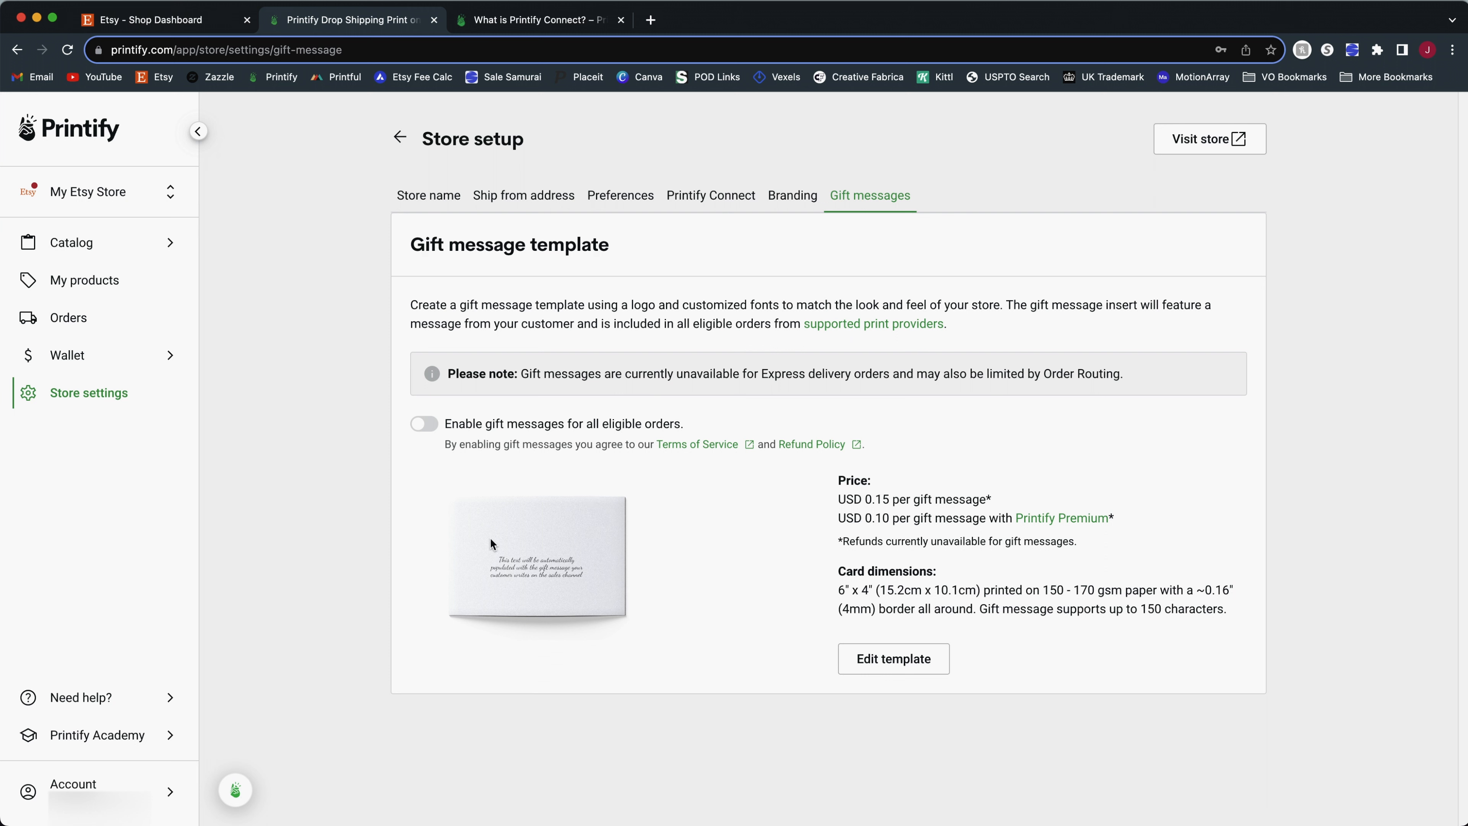
pyautogui.click(425, 423)
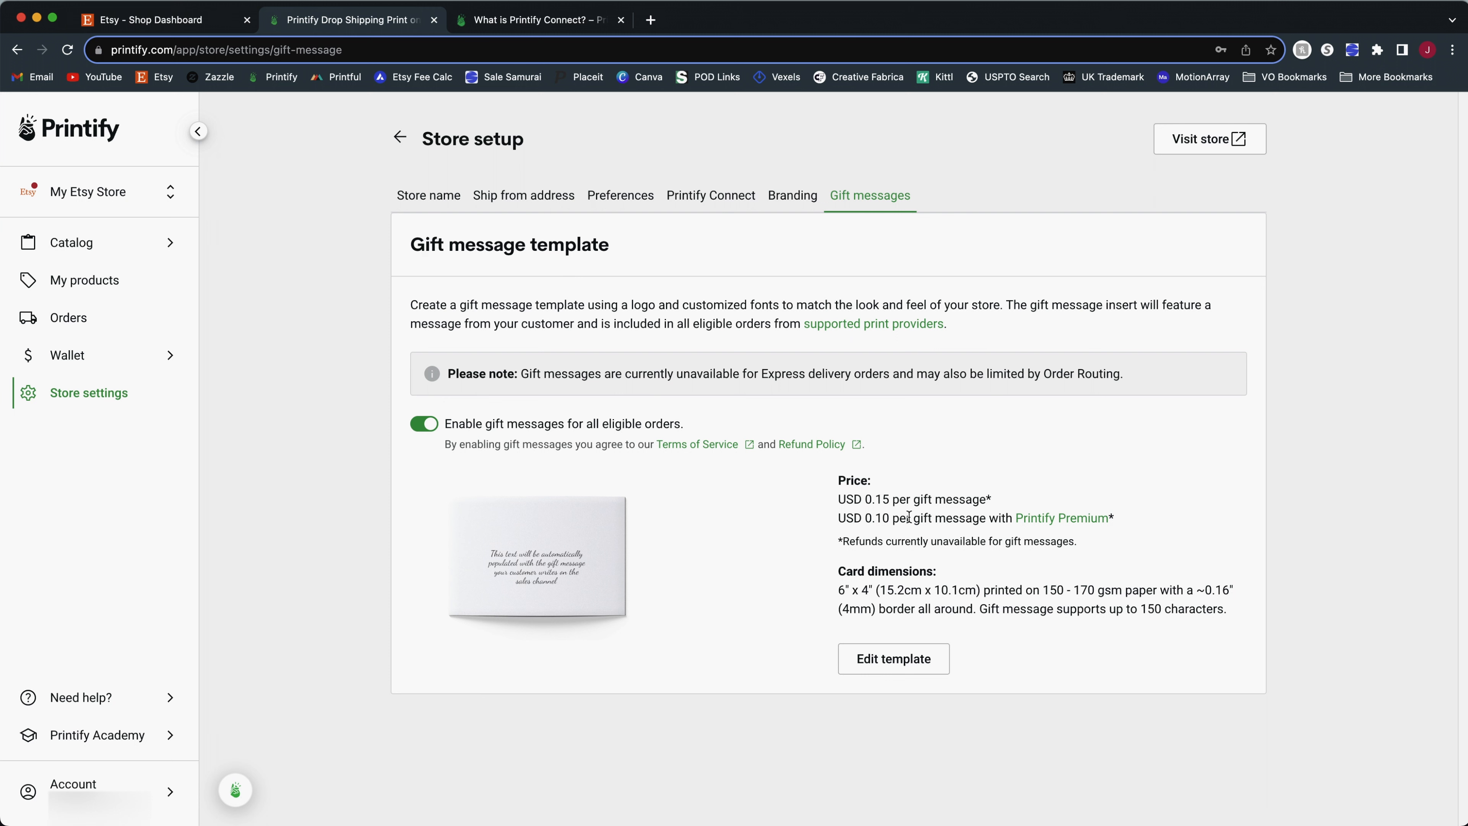
pyautogui.moveTo(920, 500)
pyautogui.mouseDown()
pyautogui.moveTo(858, 500)
pyautogui.moveTo(902, 518)
pyautogui.mouseUp()
pyautogui.click(938, 519)
pyautogui.moveTo(986, 499); pyautogui.dragTo(865, 500)
pyautogui.click(793, 512)
pyautogui.moveTo(890, 497); pyautogui.dragTo(870, 497)
pyautogui.click(878, 530)
pyautogui.click(793, 196)
# - Open the Rewards page of the Wallet and check whether any rewards have been received
pyautogui.click(94, 365)
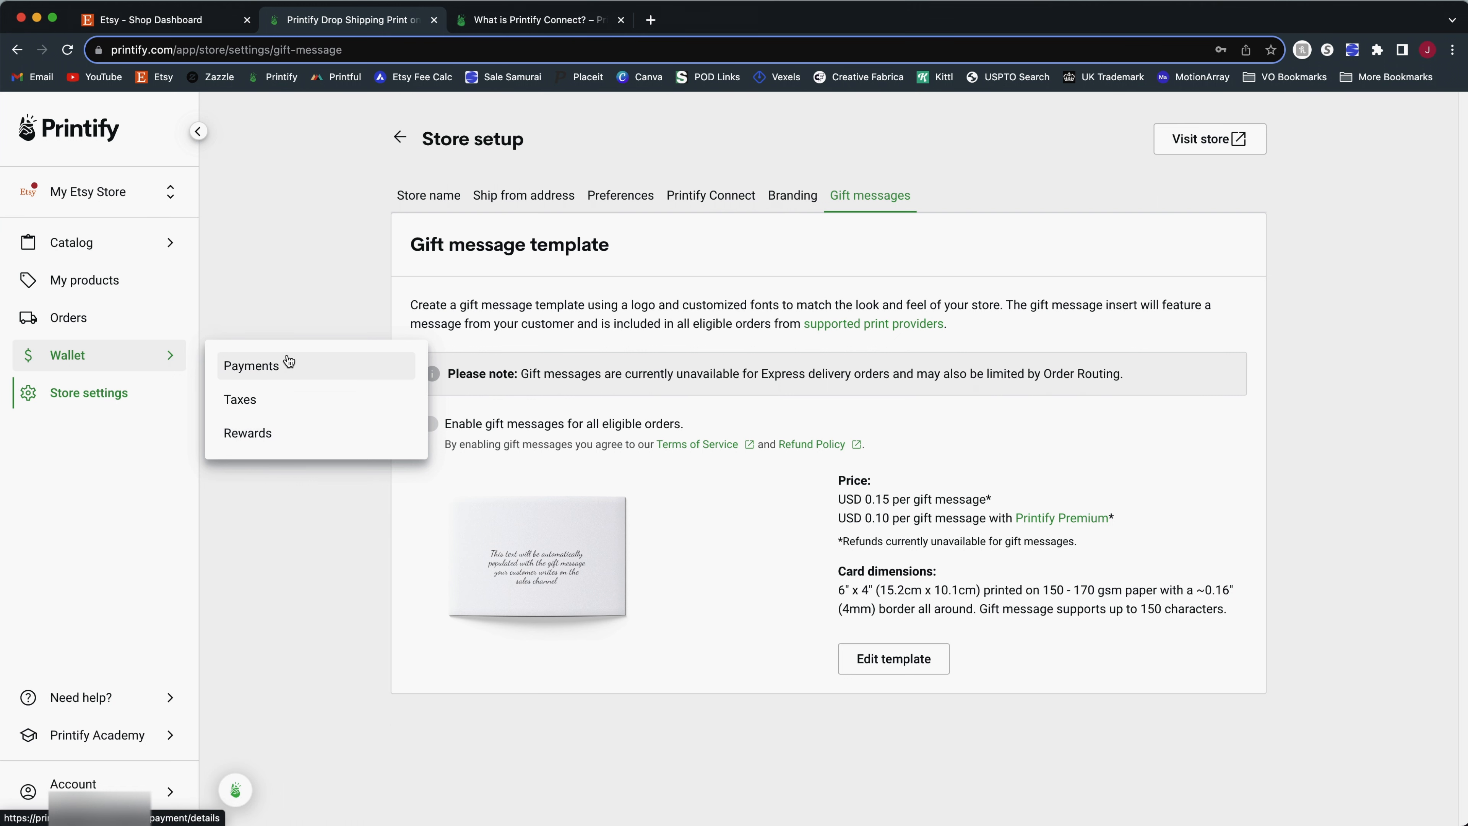
pyautogui.click(292, 434)
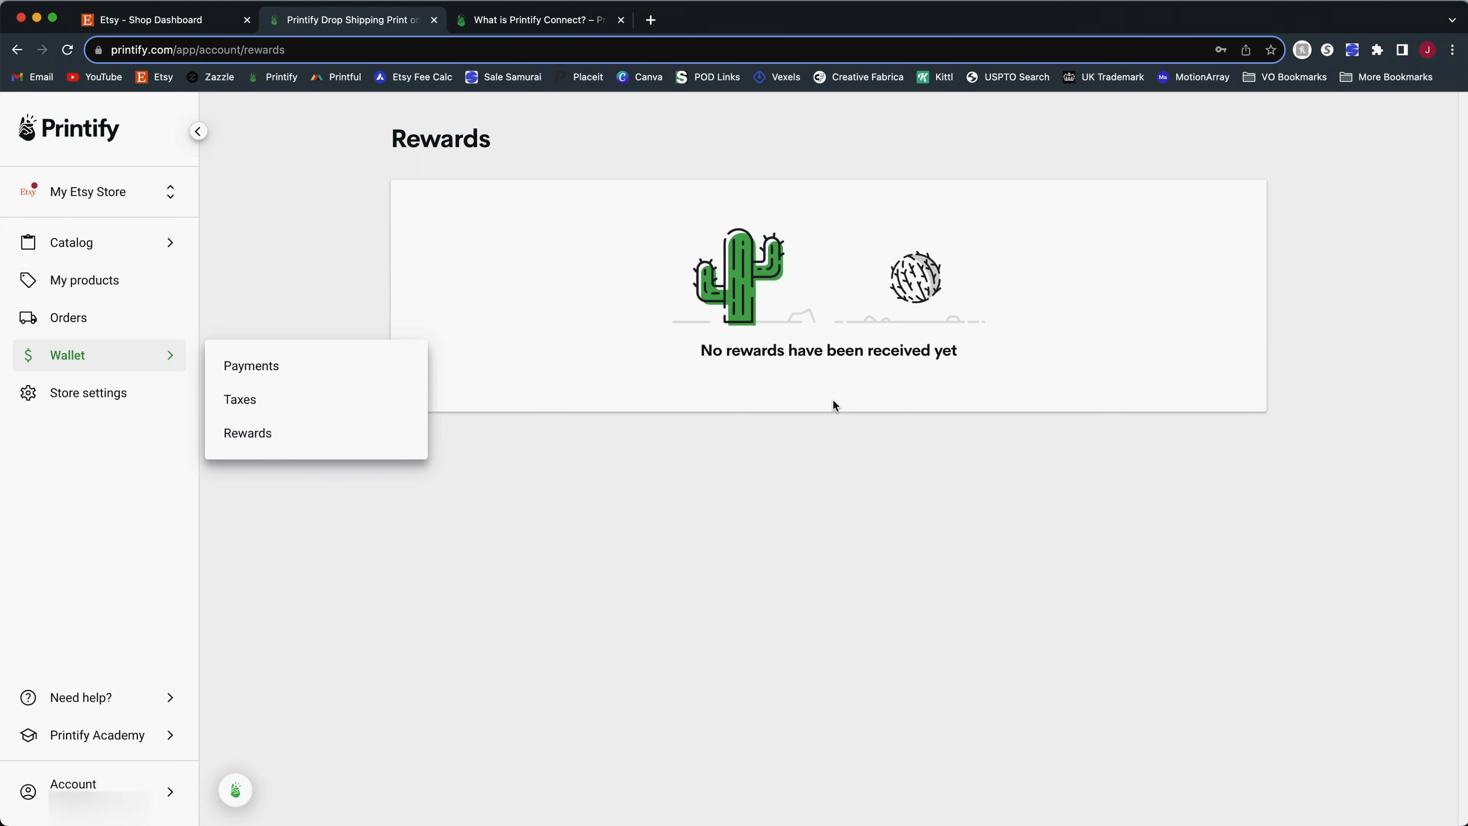
pyautogui.moveTo(691, 364); pyautogui.dragTo(1157, 371)
pyautogui.click(890, 484)
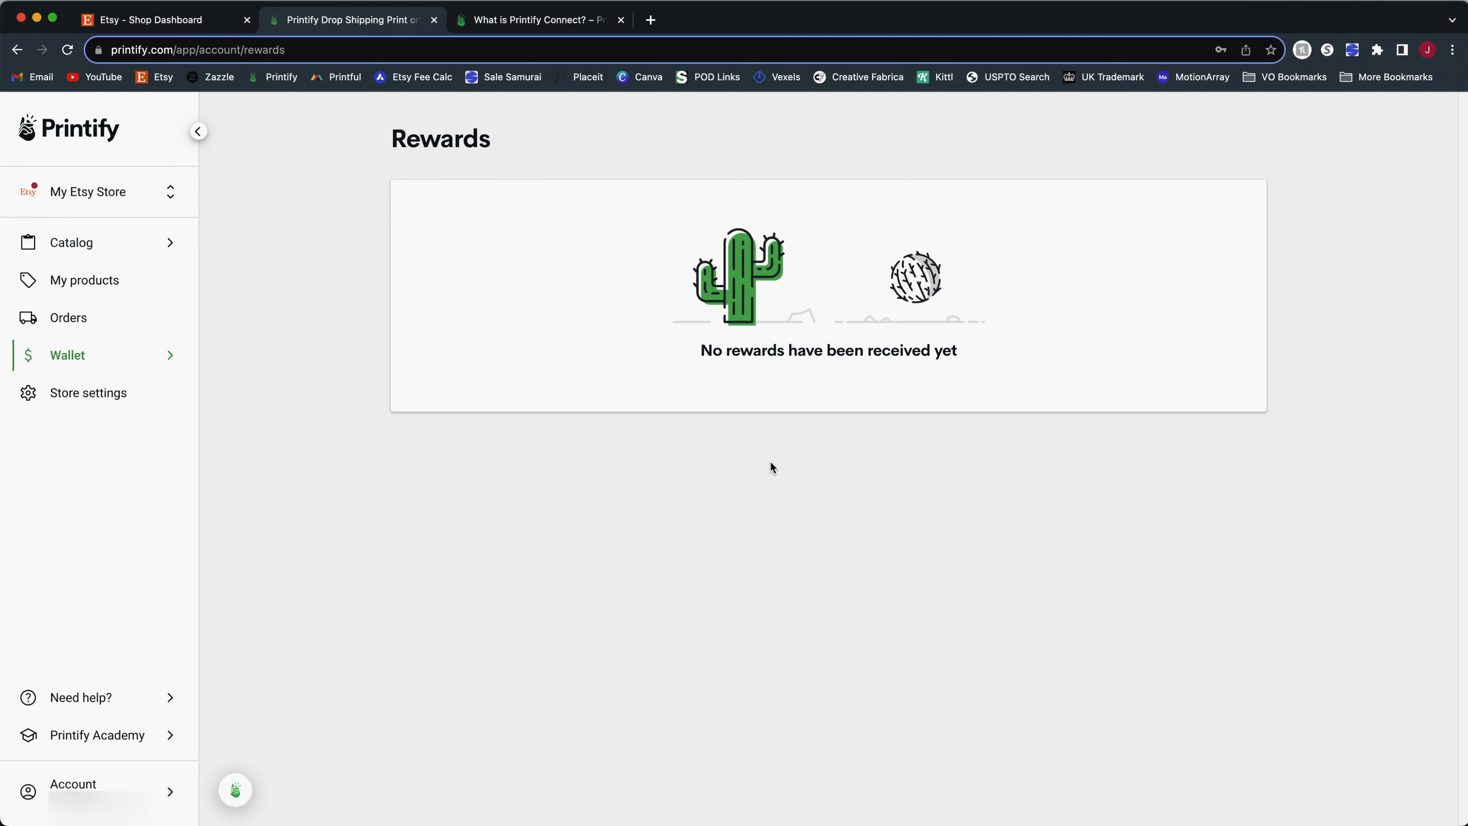
# - Open the Wallet's Taxes page and review the tax information for Canada, the EU, Norway and UK, and the USA
pyautogui.moveTo(102, 352)
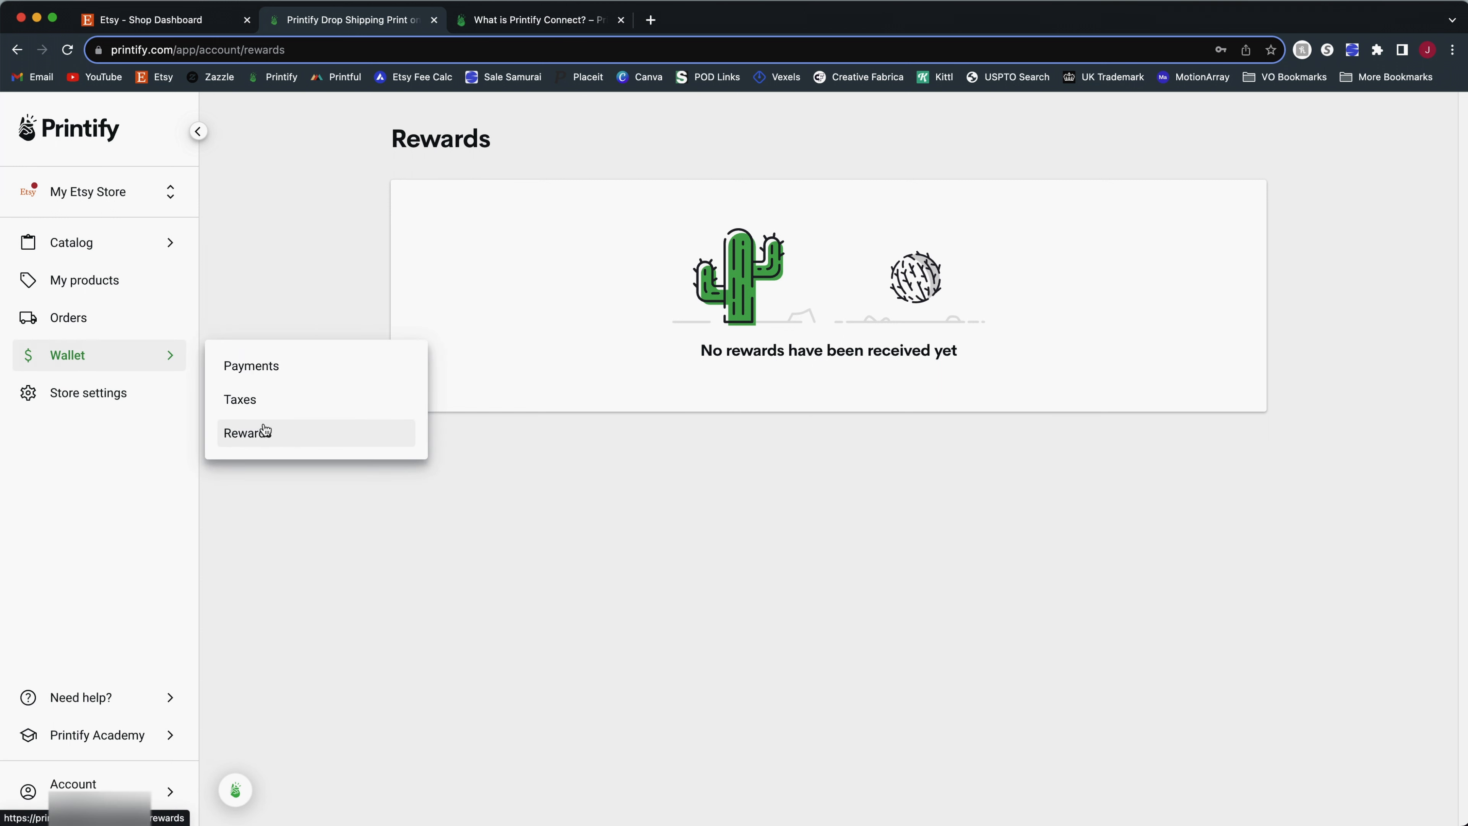
pyautogui.click(237, 397)
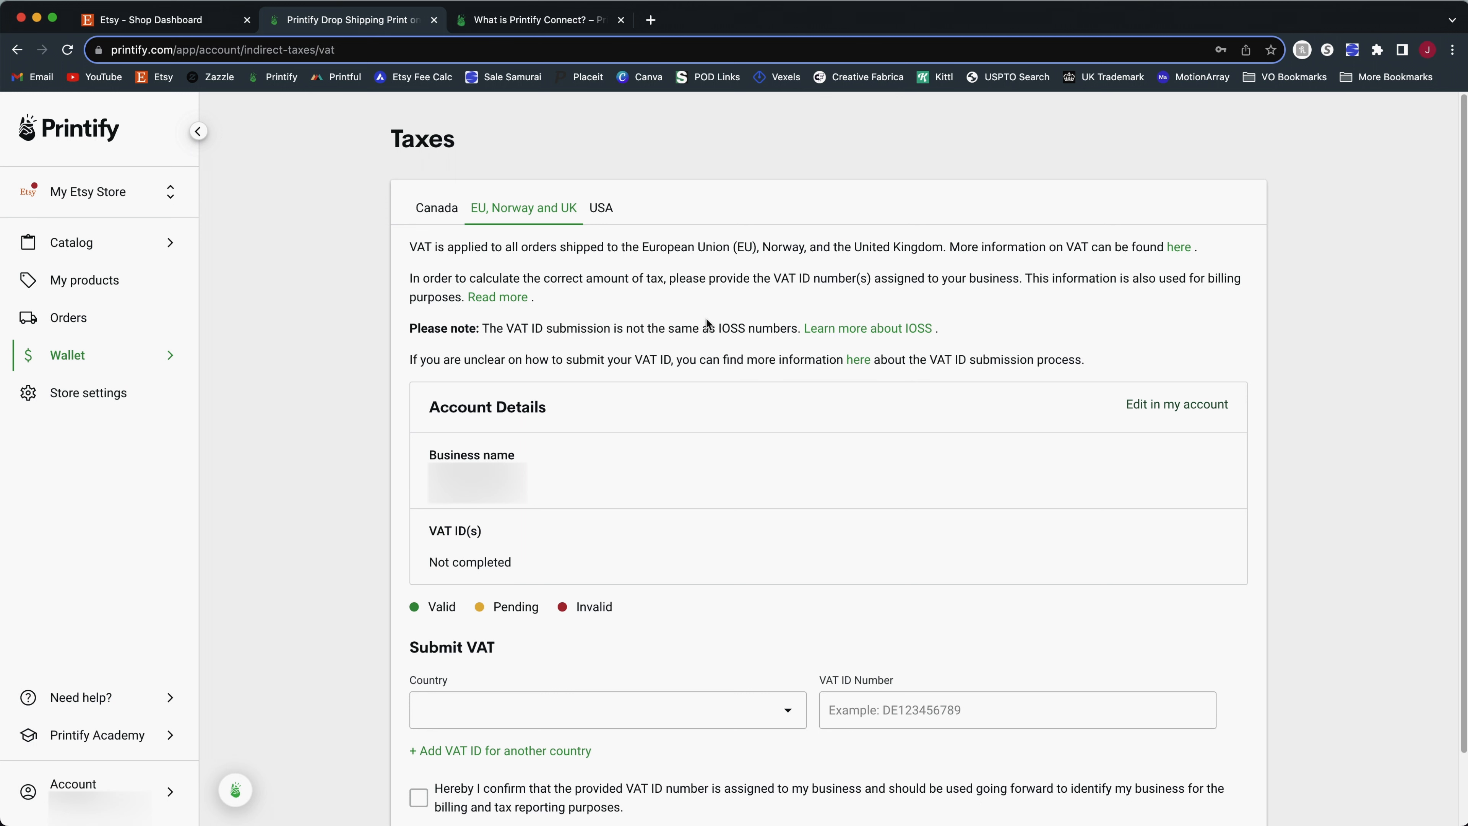
pyautogui.click(437, 207)
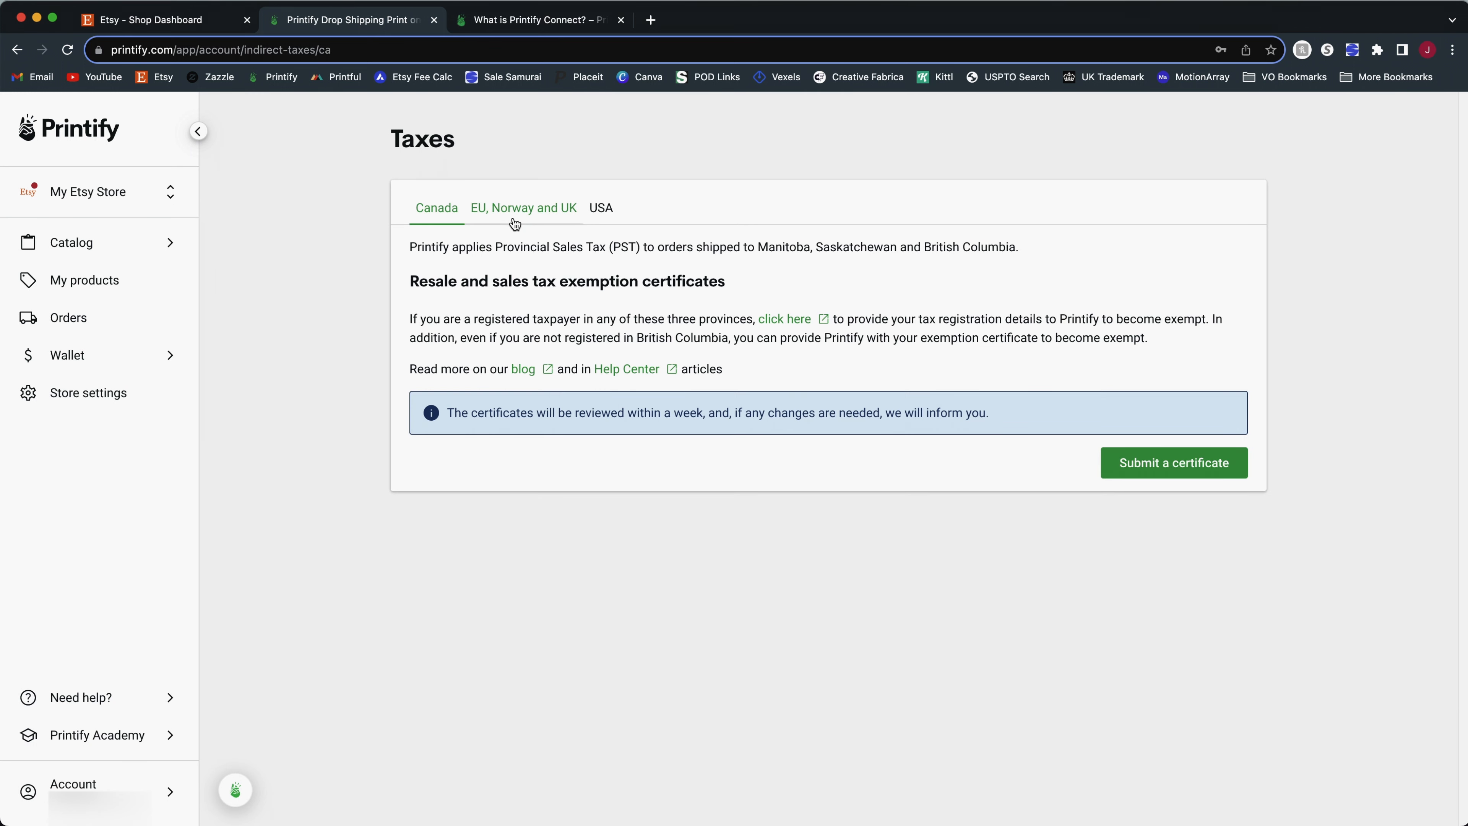
pyautogui.click(571, 218)
pyautogui.click(599, 216)
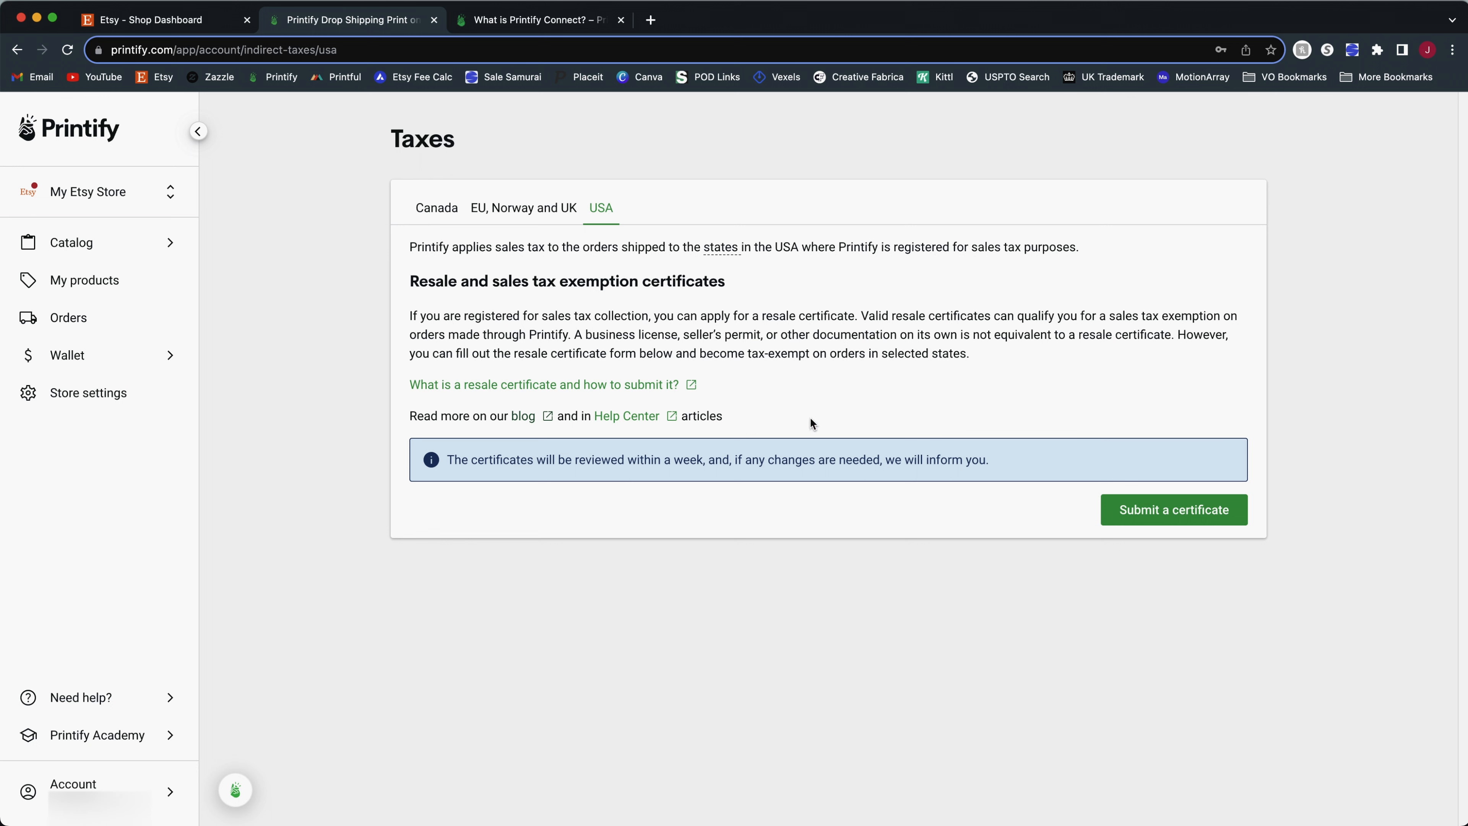
# - Open the USA resale certificate submission, look through the jurisdictions available for exemption, and close the wizard without submitting
pyautogui.click(1150, 522)
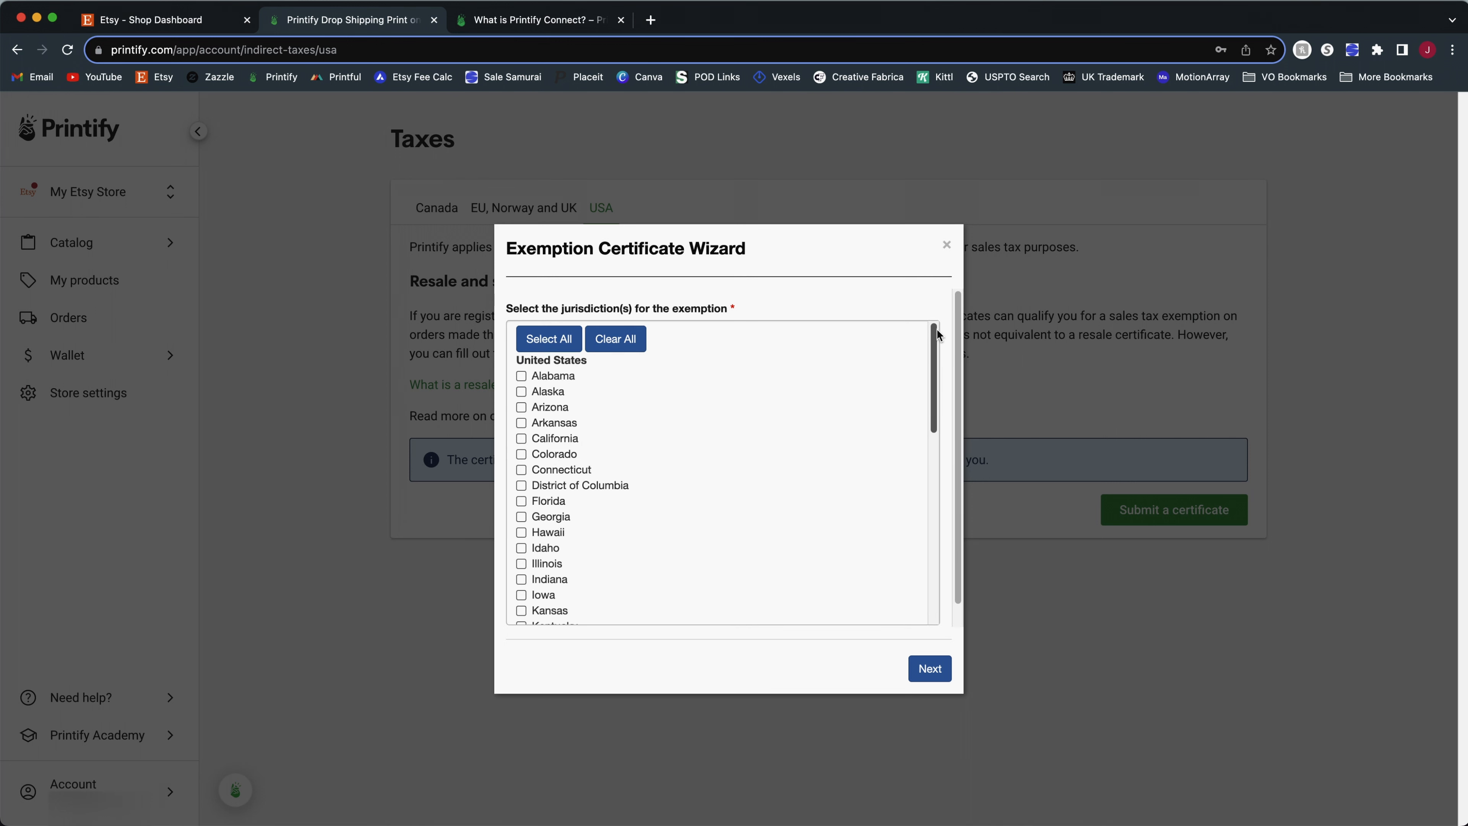
pyautogui.scroll(-10, 934, 334)
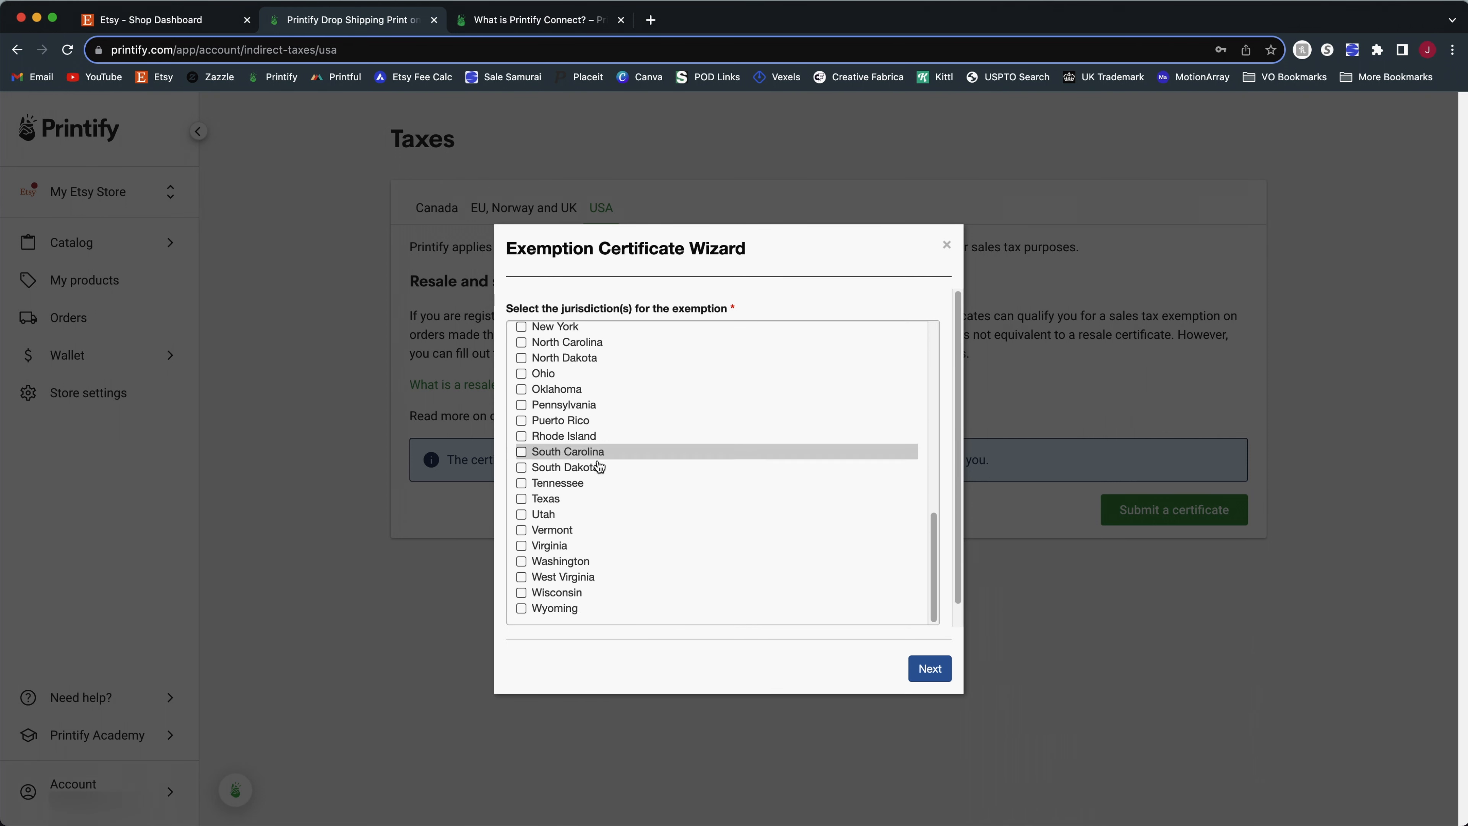
pyautogui.scroll(10, 590, 616)
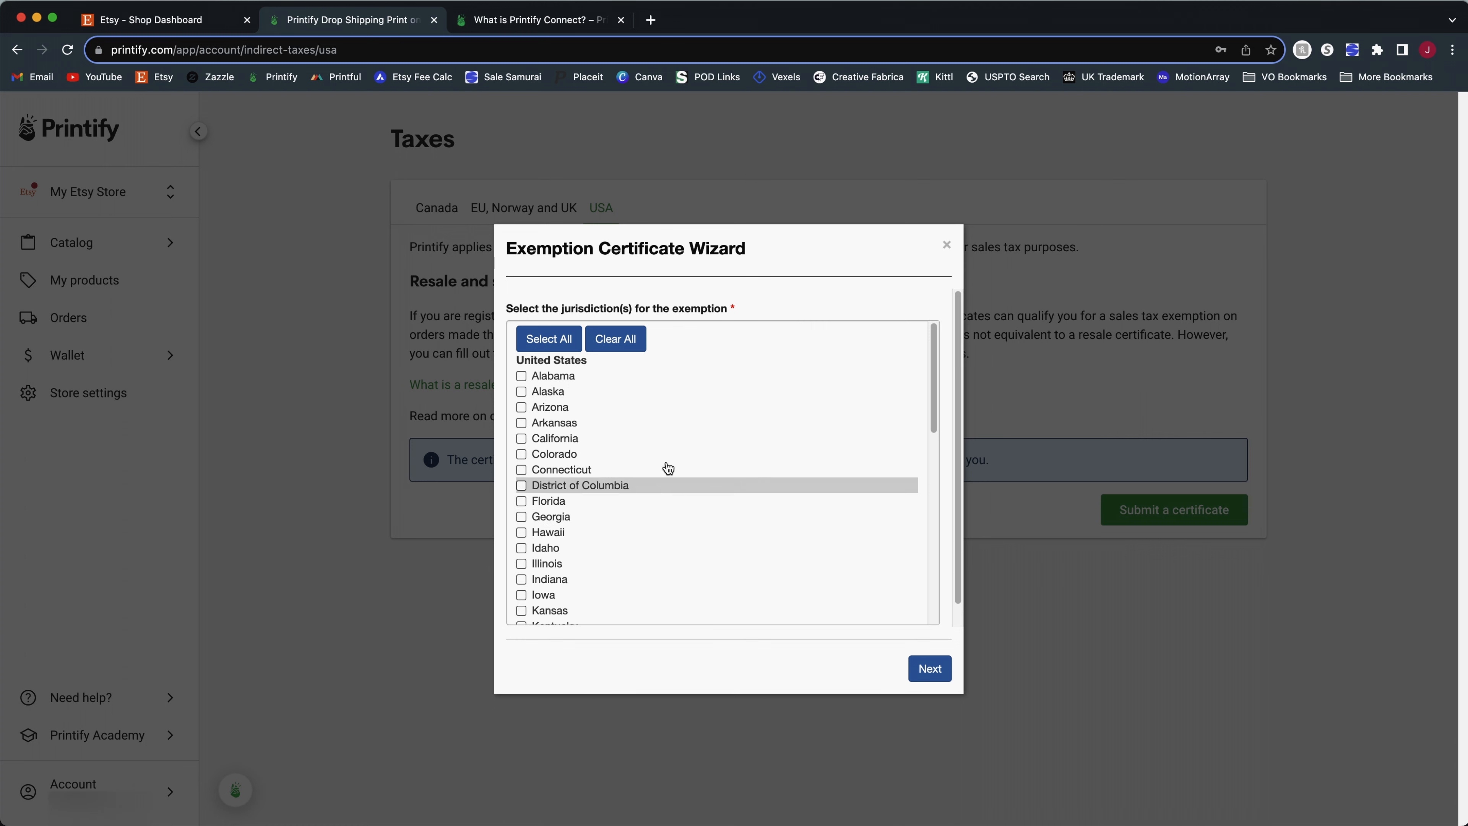
pyautogui.scroll(-2, 721, 405)
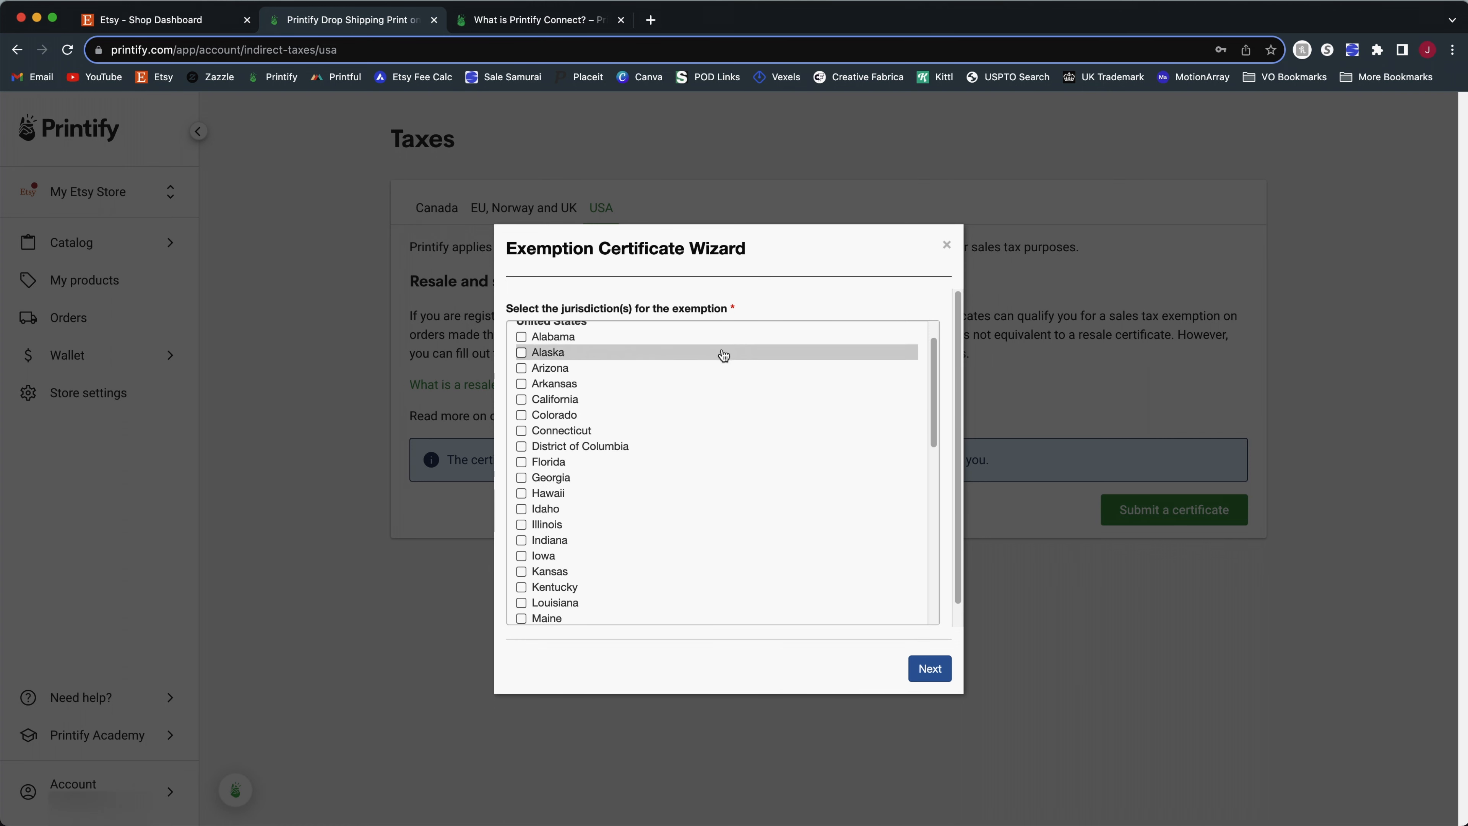
pyautogui.scroll(2, 726, 568)
pyautogui.click(1146, 561)
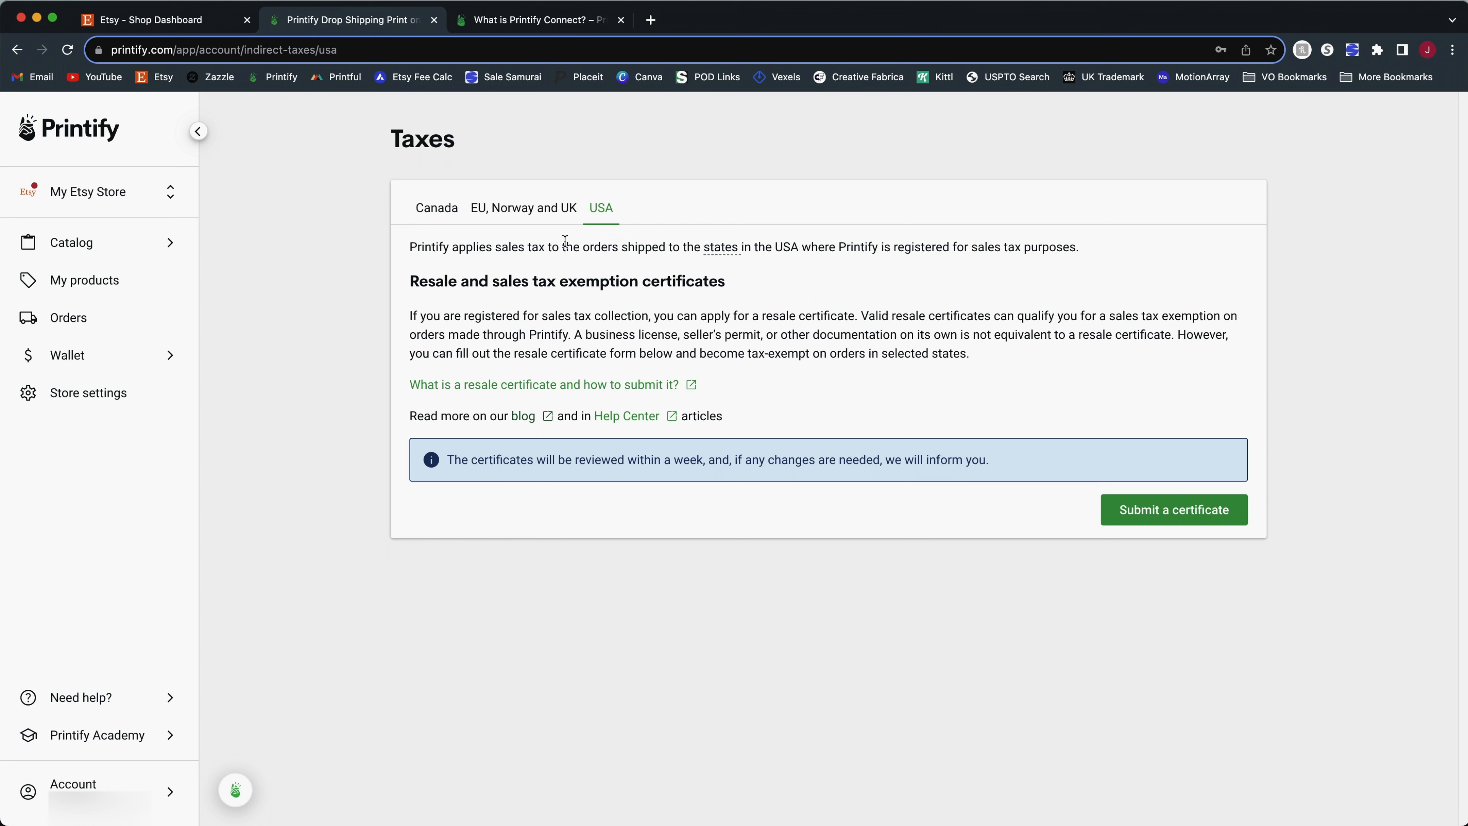
# - Review the VAT ID submission form for the EU, Norway and UK, and open the Canada tax information
pyautogui.click(512, 214)
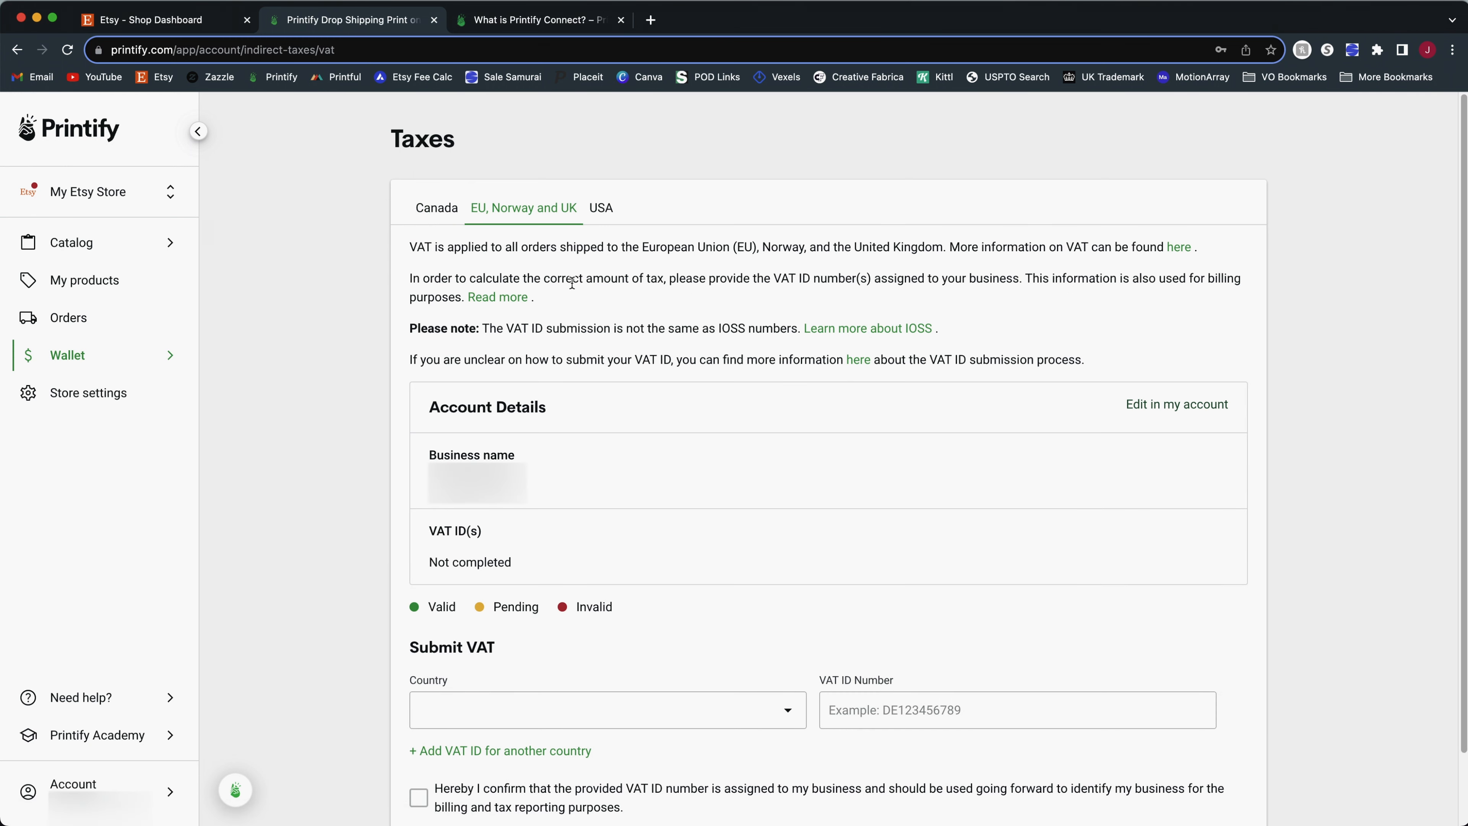
pyautogui.scroll(-2, 580, 657)
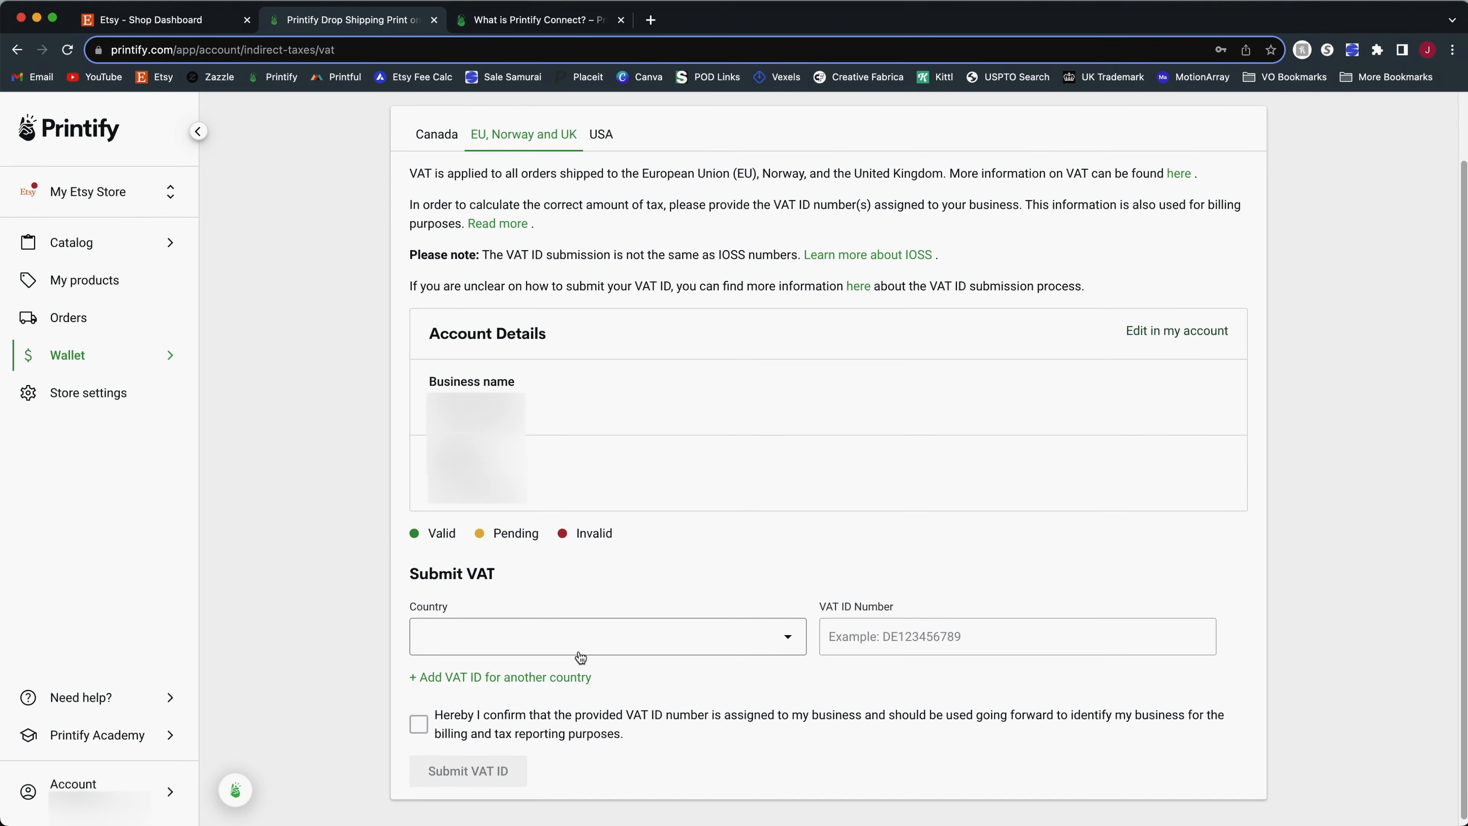
pyautogui.scroll(1, 580, 658)
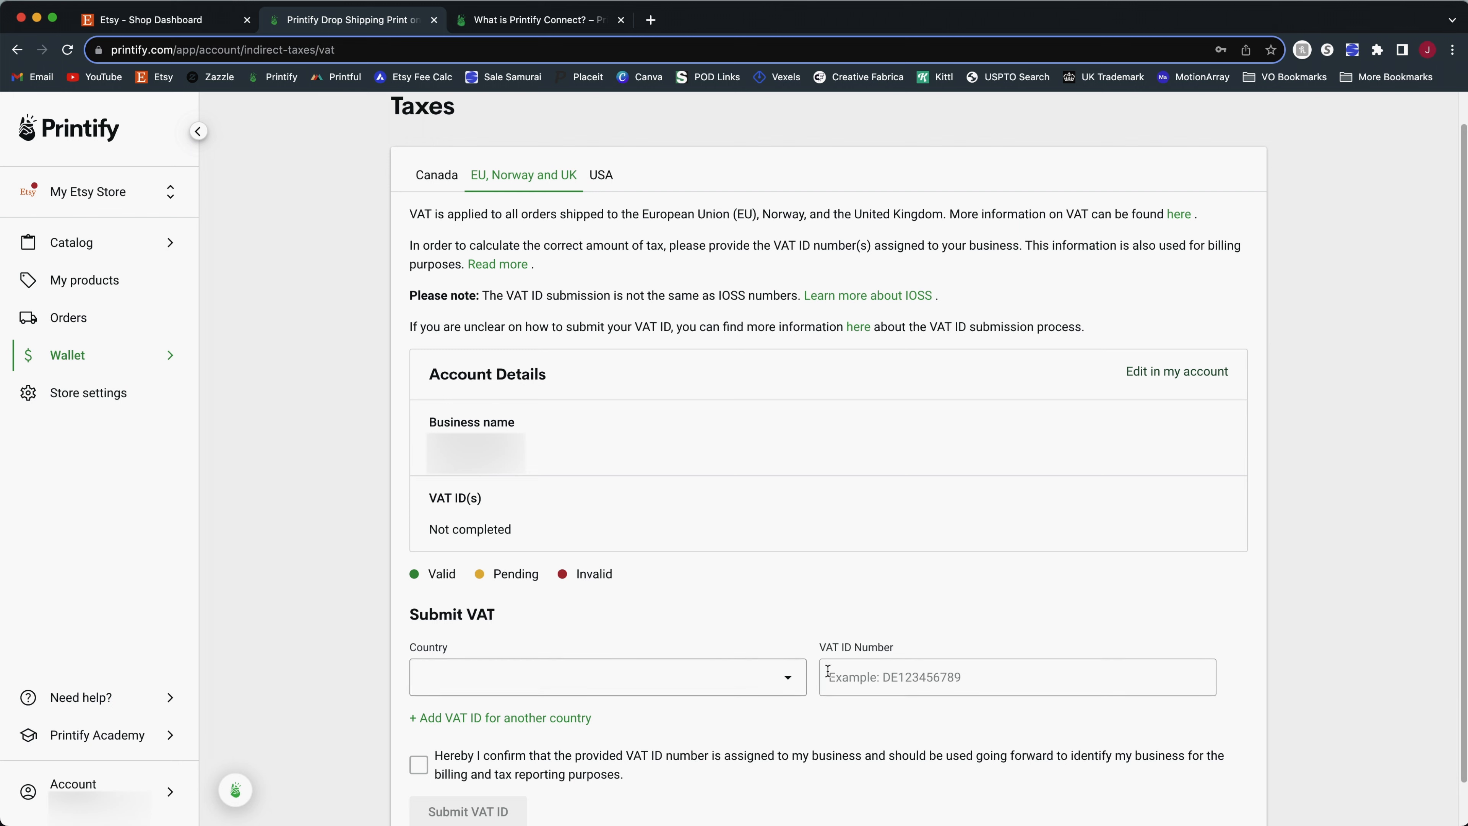
pyautogui.click(437, 174)
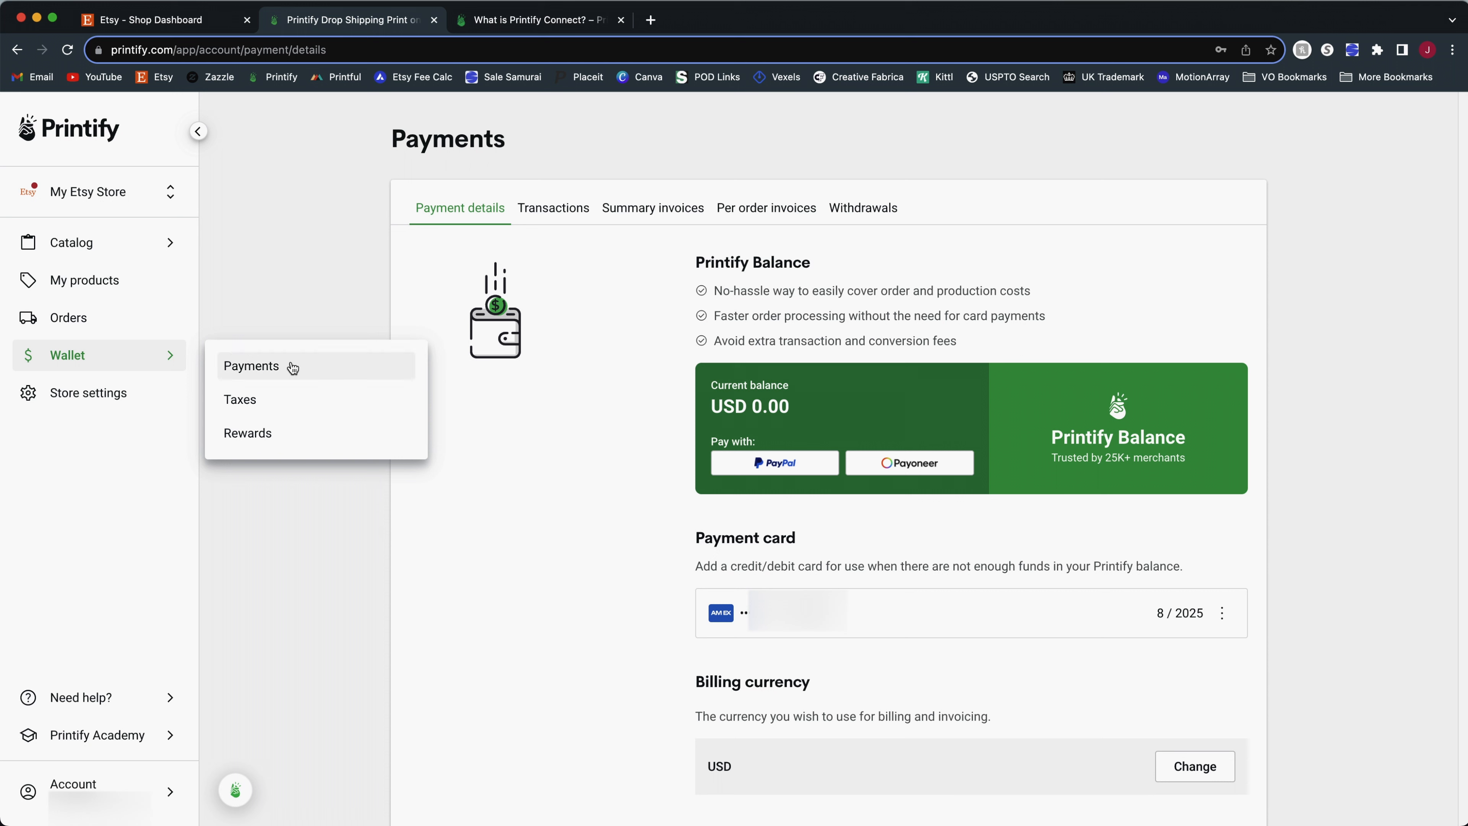
# - Review the Wallet's payment details, covering the Printify Balance funding options and when the payment card is used
pyautogui.click(296, 245)
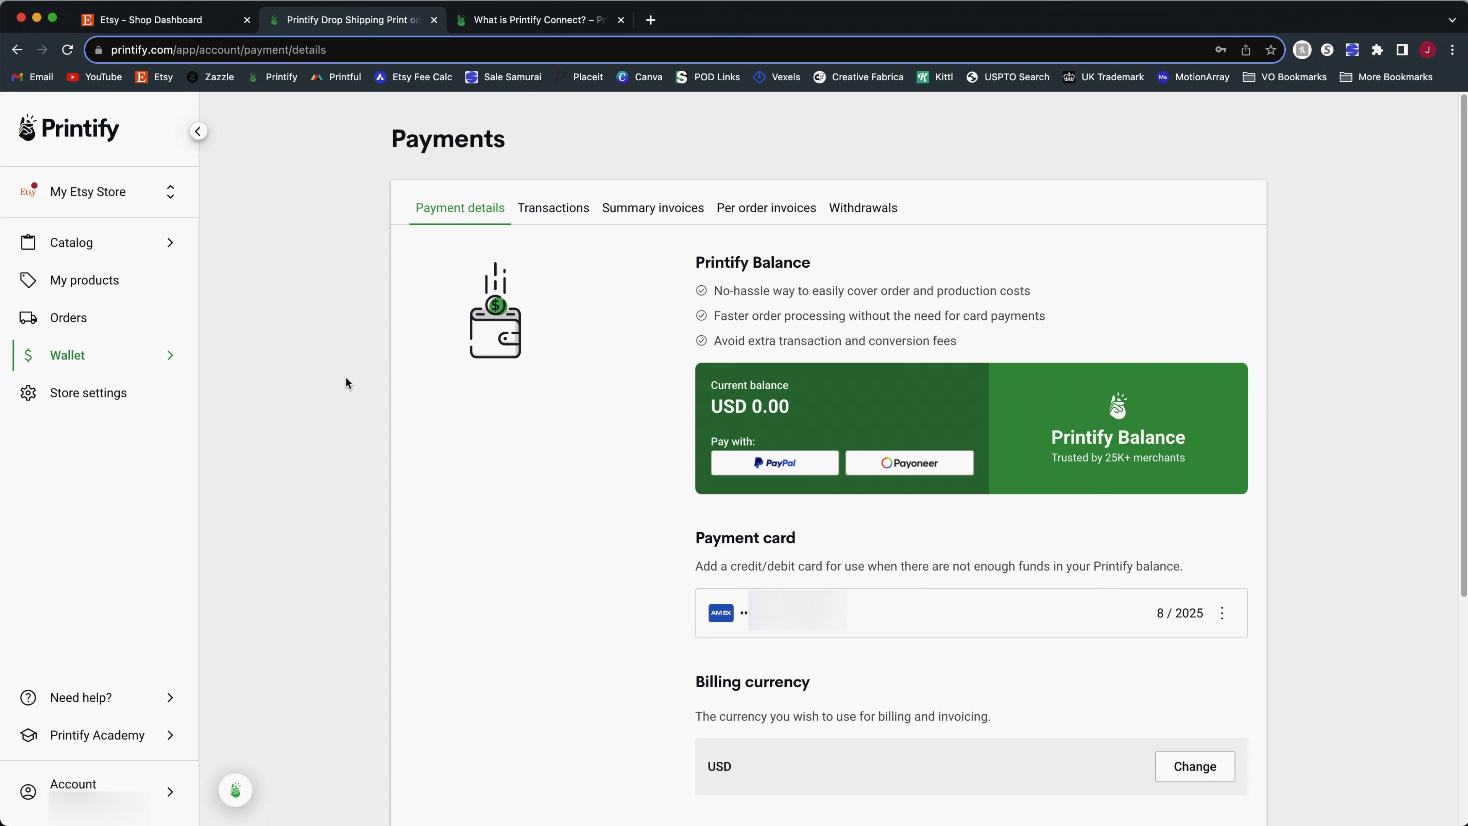
pyautogui.scroll(-3, 346, 377)
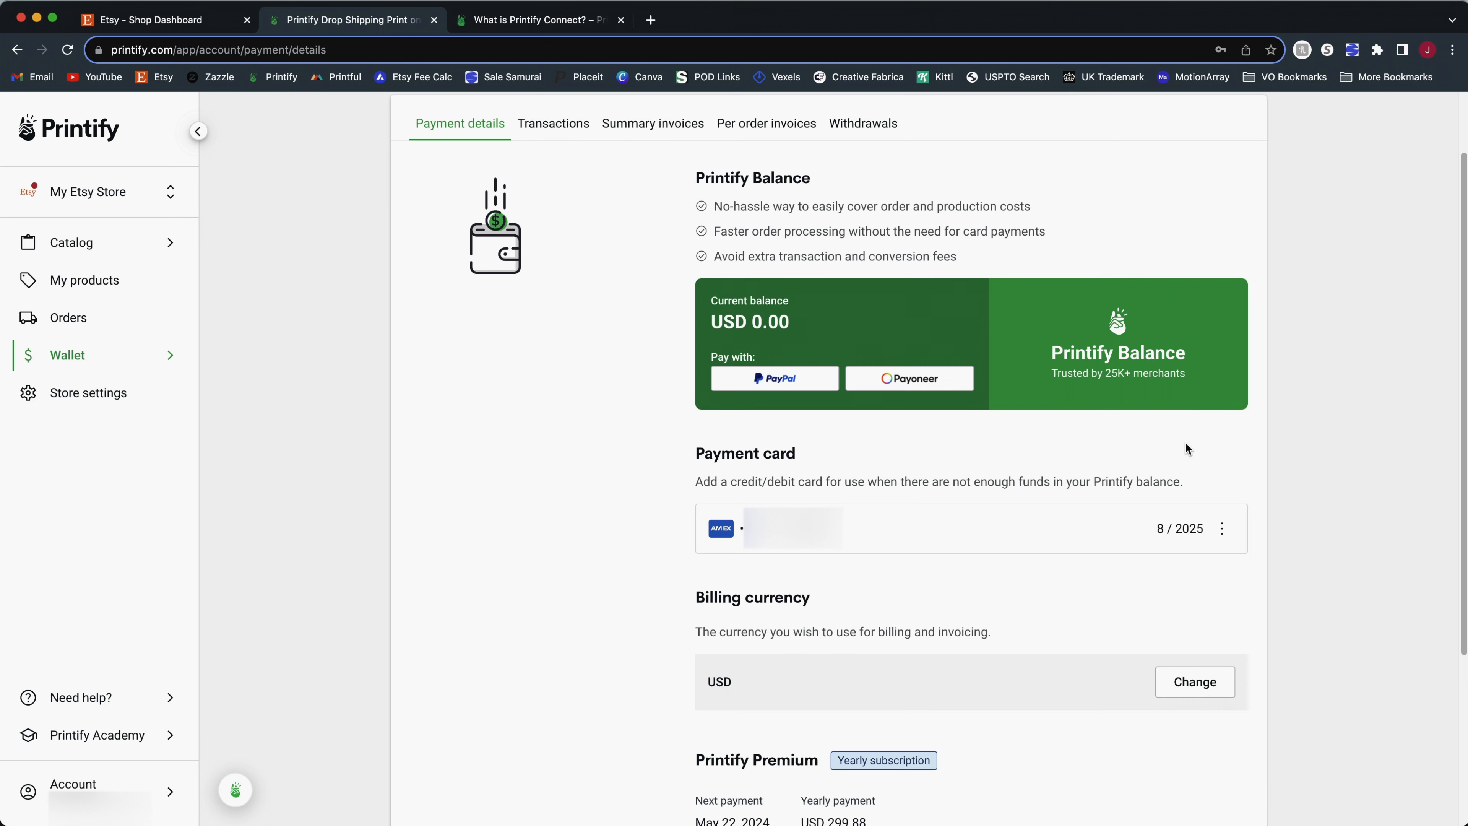
pyautogui.moveTo(693, 455); pyautogui.dragTo(818, 471)
pyautogui.click(818, 471)
pyautogui.moveTo(688, 487); pyautogui.dragTo(1197, 487)
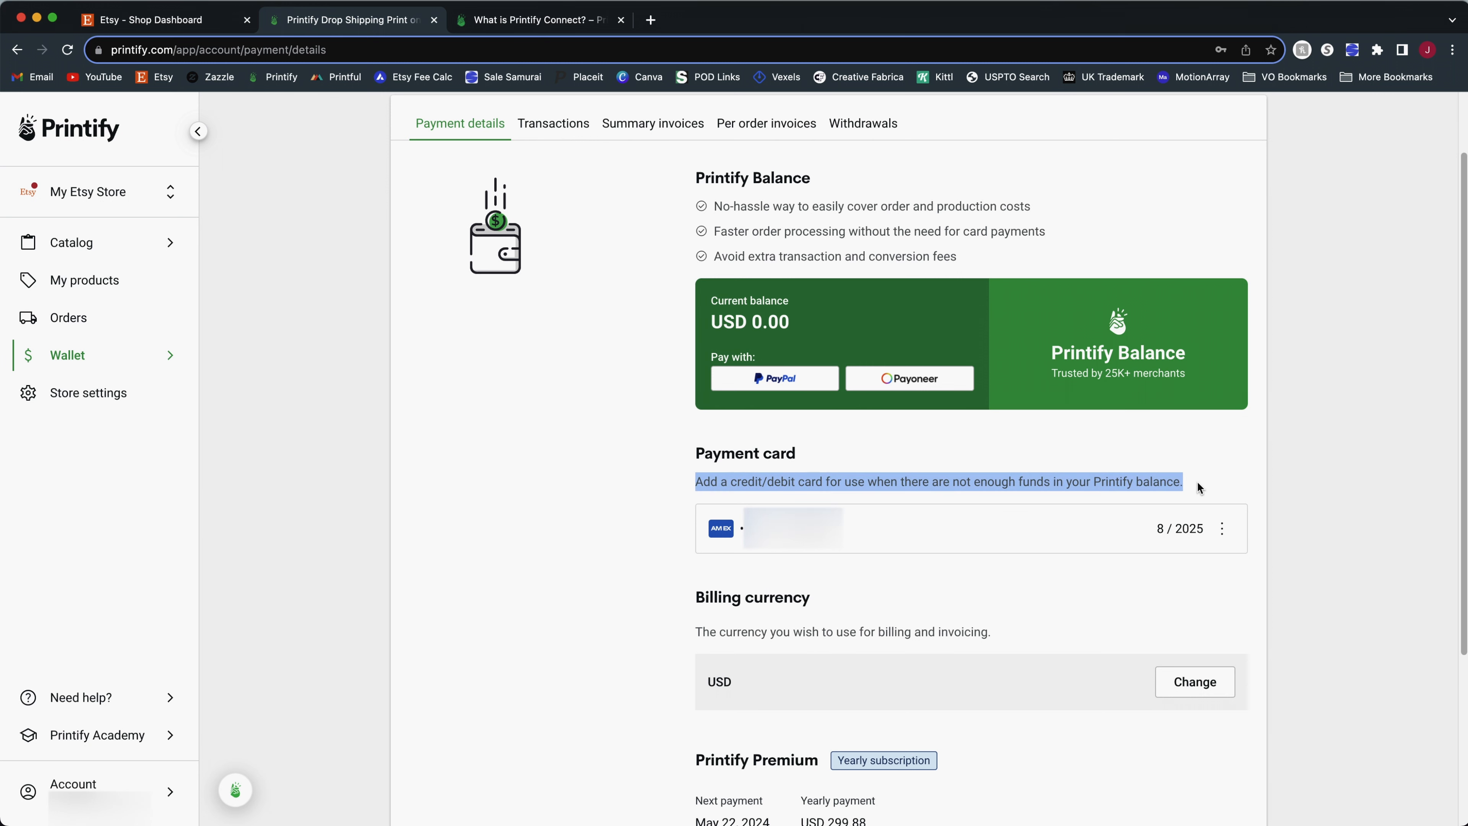
pyautogui.click(1197, 485)
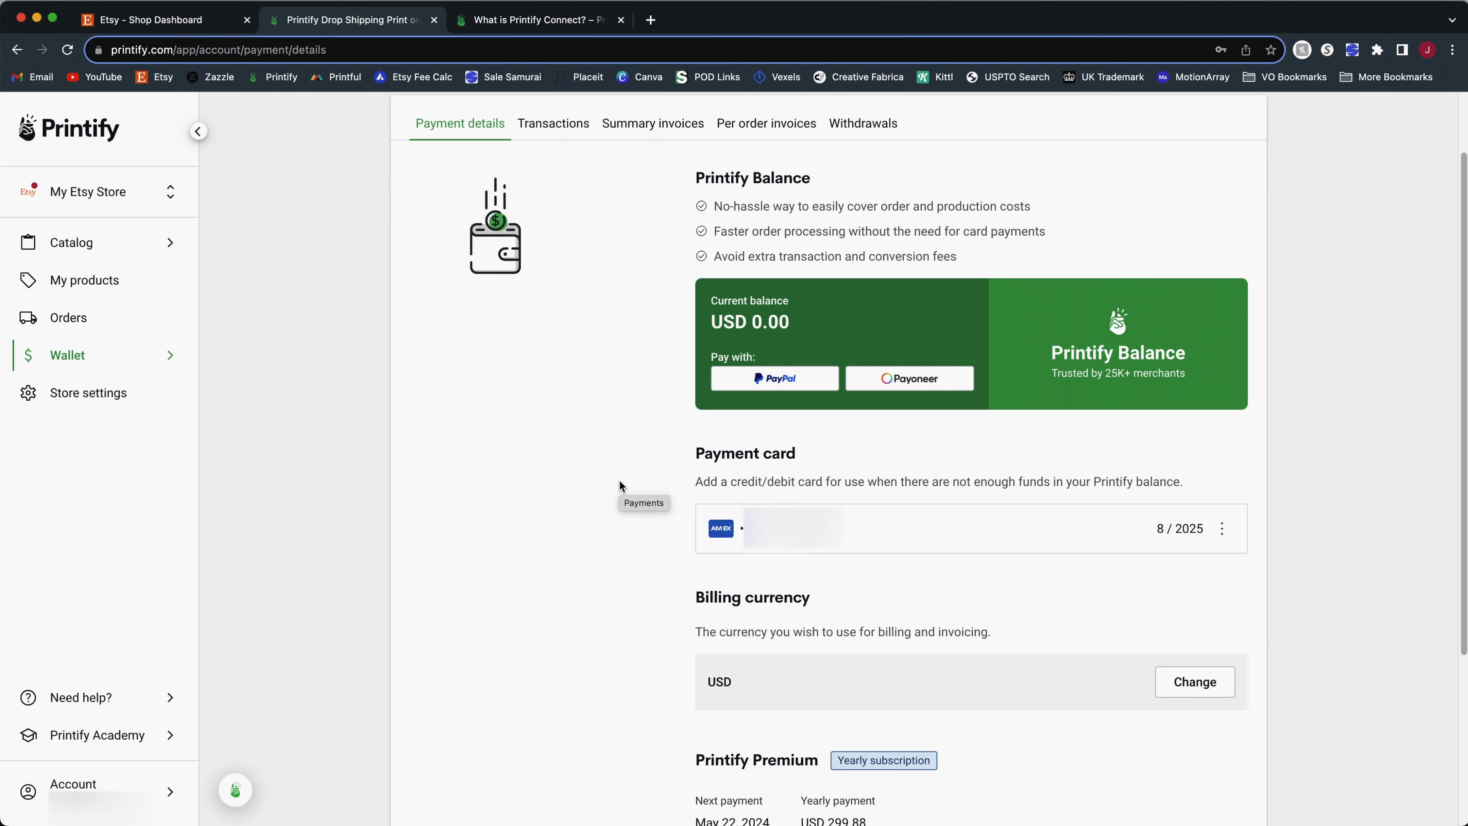
pyautogui.scroll(-2, 619, 486)
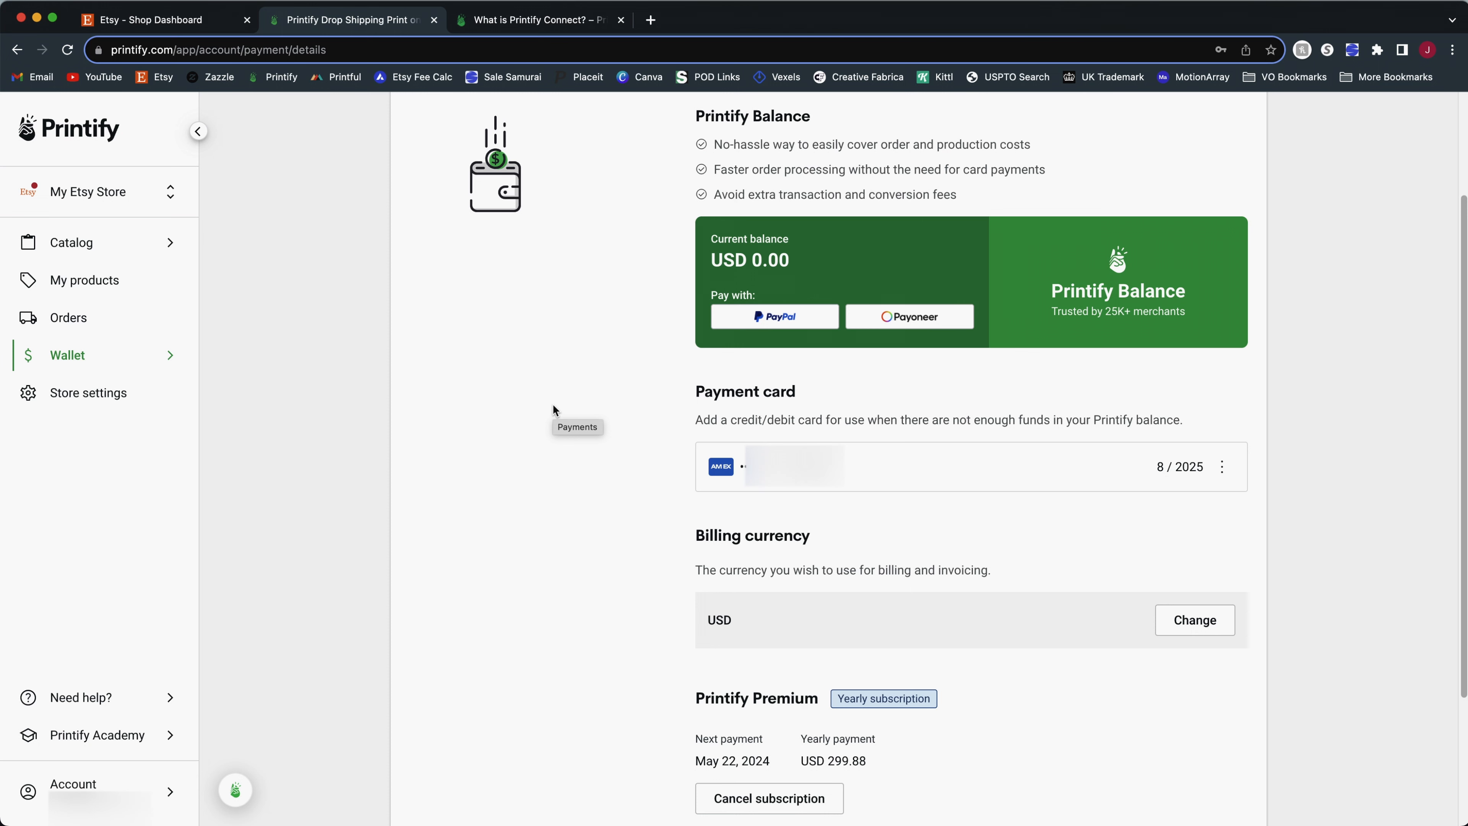
# - Review the billing currency section, open its change dialog and check which currencies are available
pyautogui.scroll(-3, 554, 410)
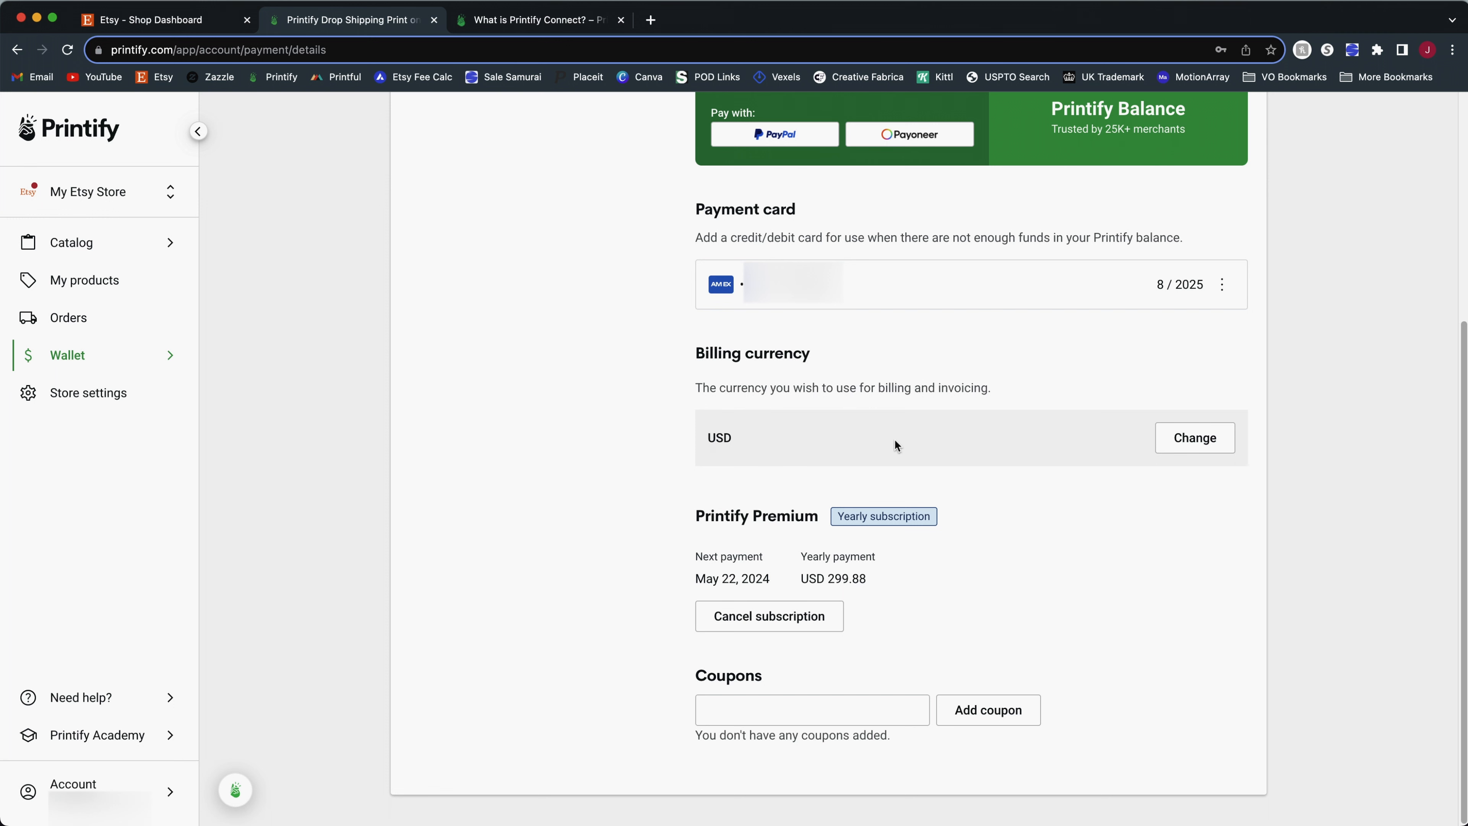
pyautogui.moveTo(693, 392); pyautogui.dragTo(1002, 391)
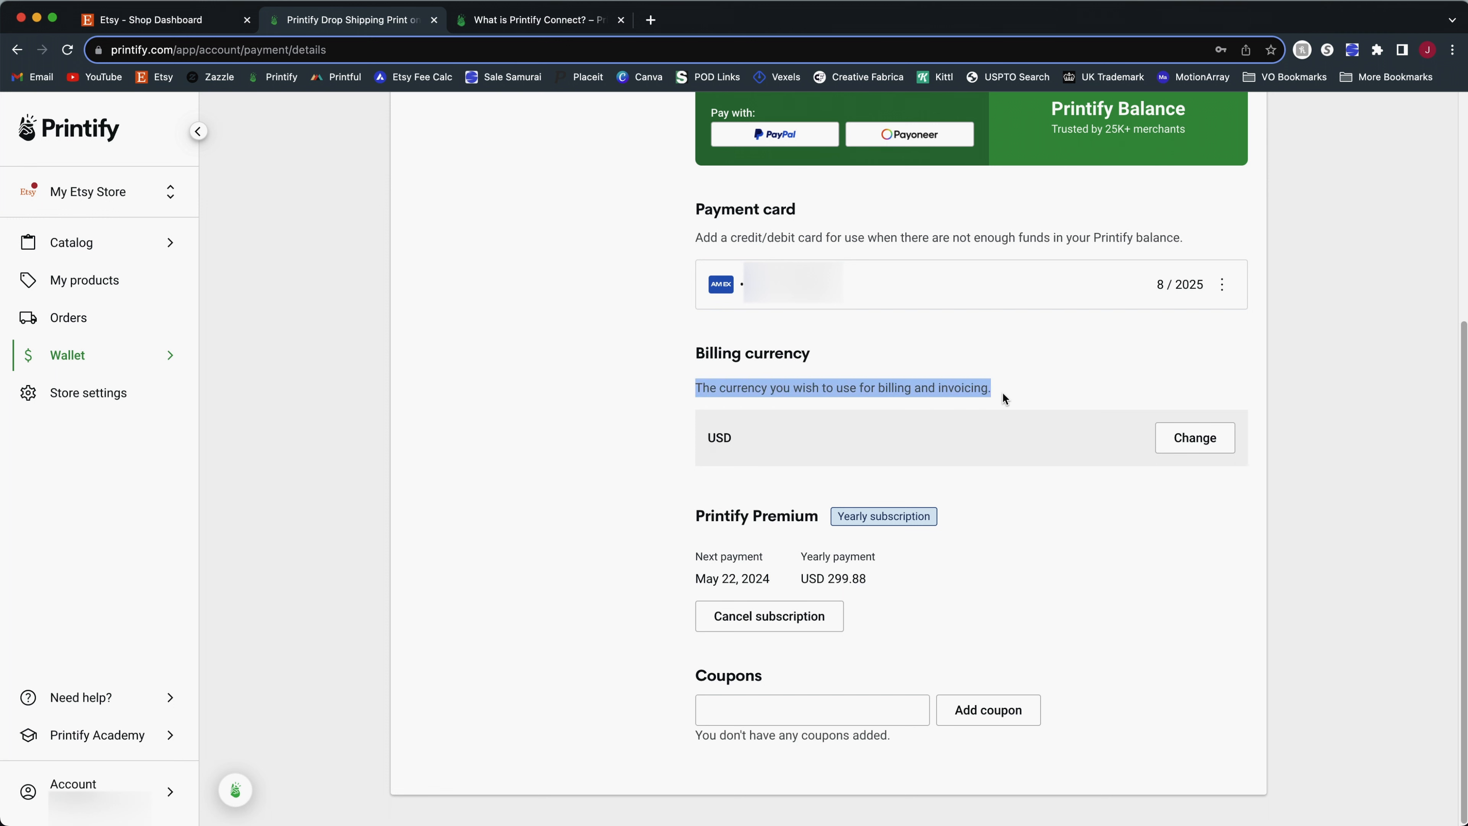
pyautogui.click(1002, 391)
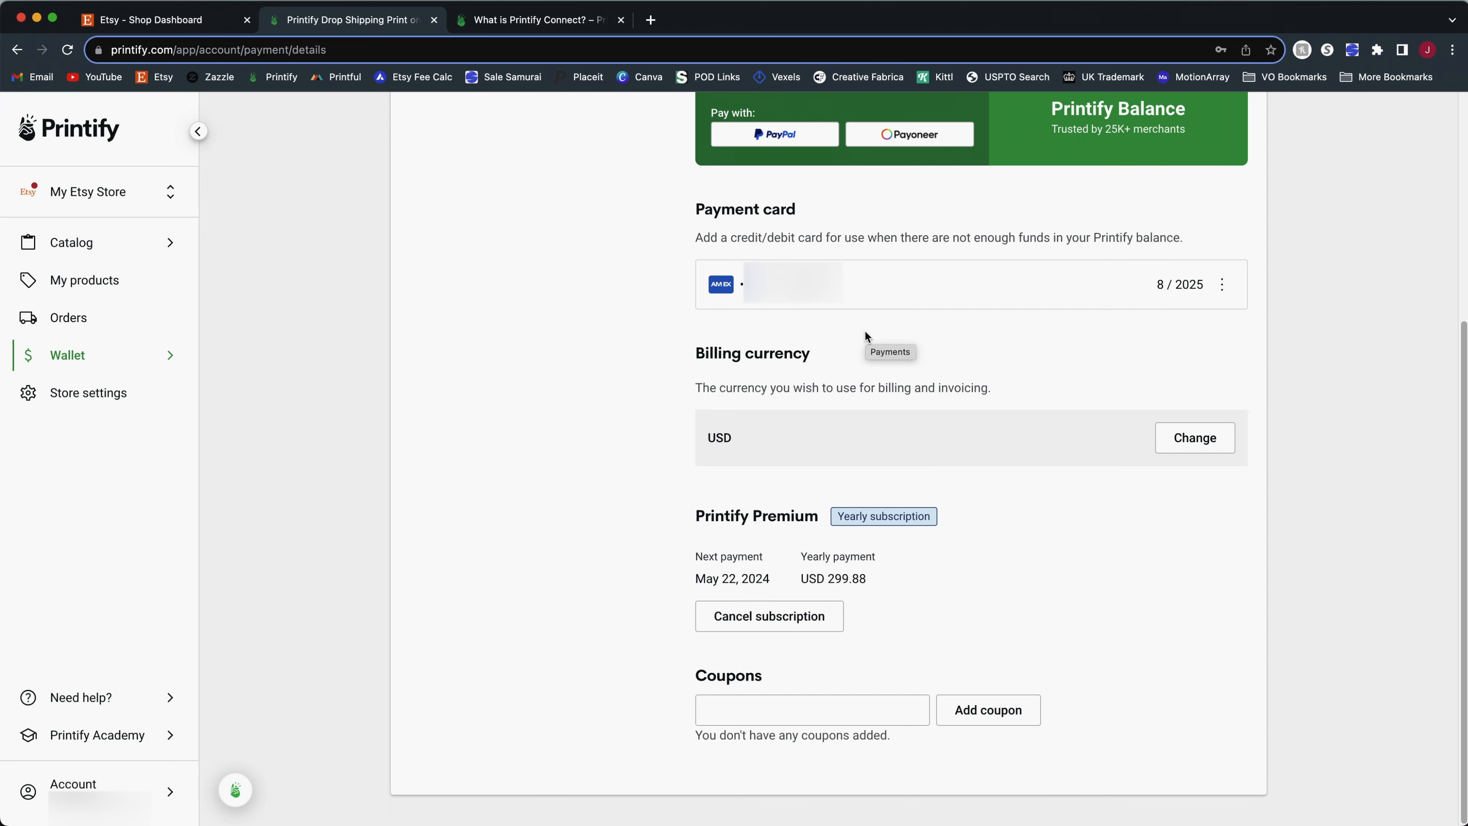
pyautogui.click(1194, 437)
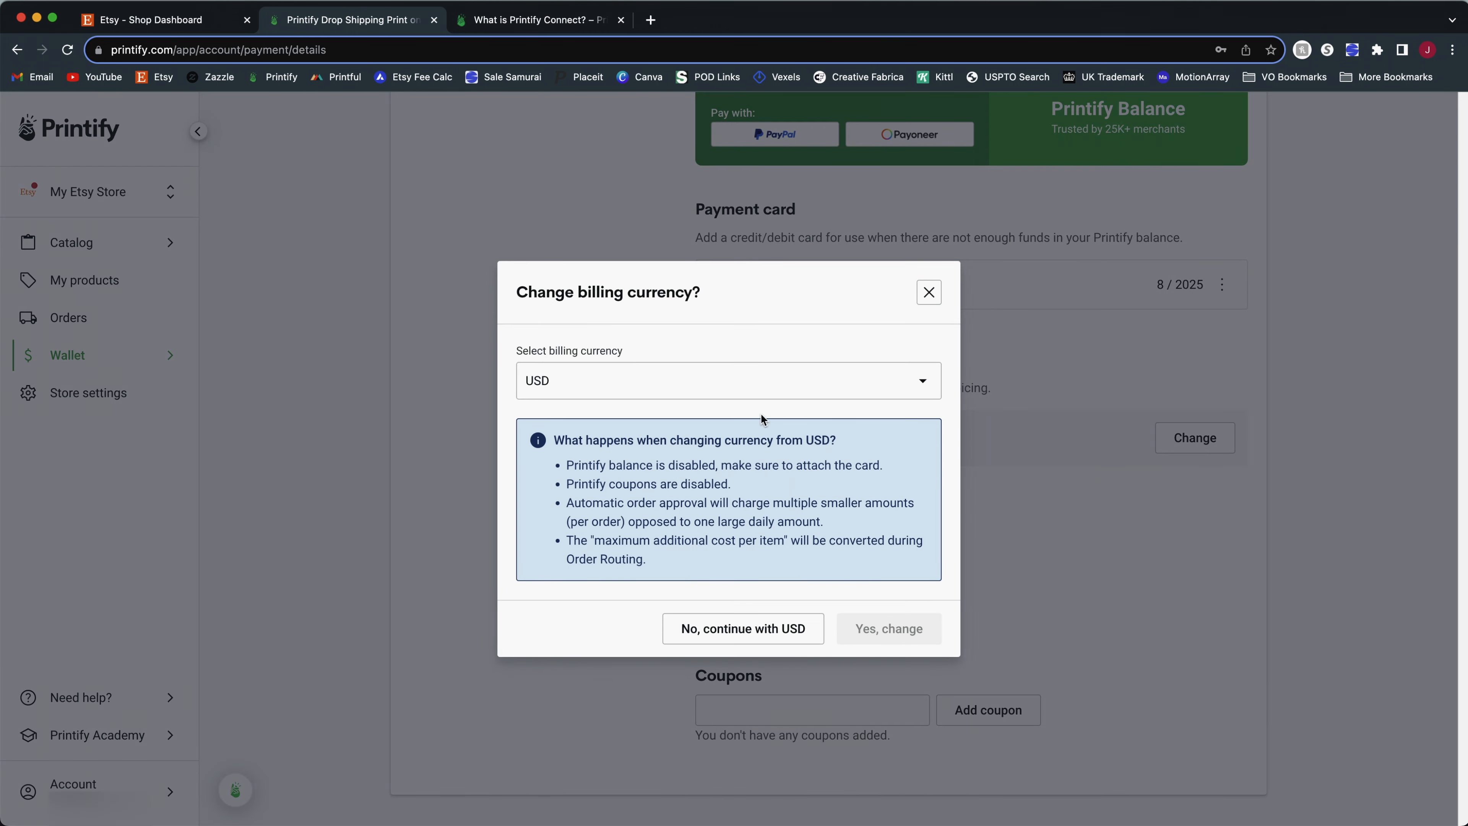
pyautogui.click(762, 395)
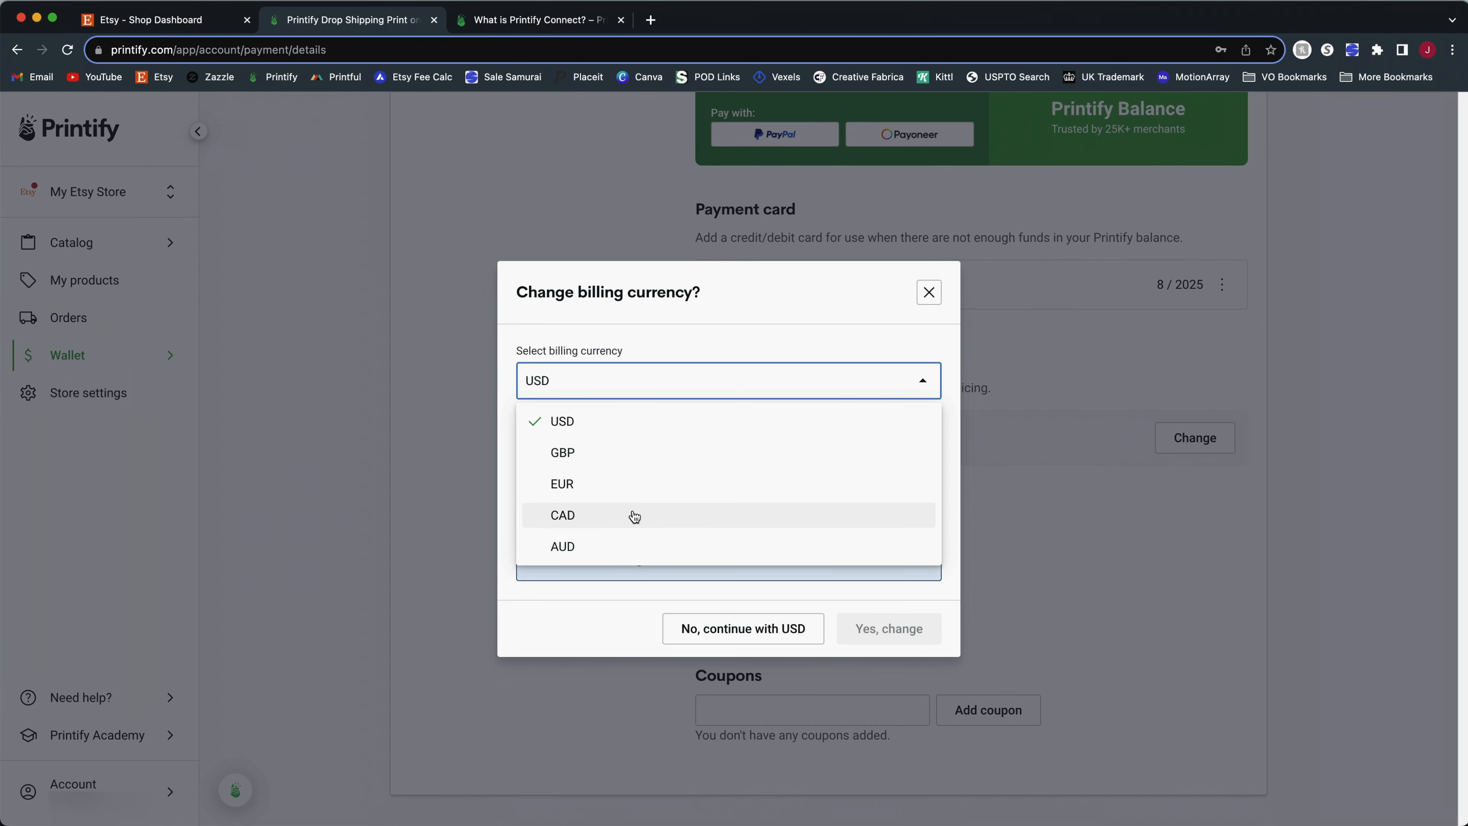
pyautogui.click(588, 653)
# - Read the consequences of changing the billing currency from USD and close the dialog without changing it
pyautogui.moveTo(550, 444); pyautogui.dragTo(862, 458)
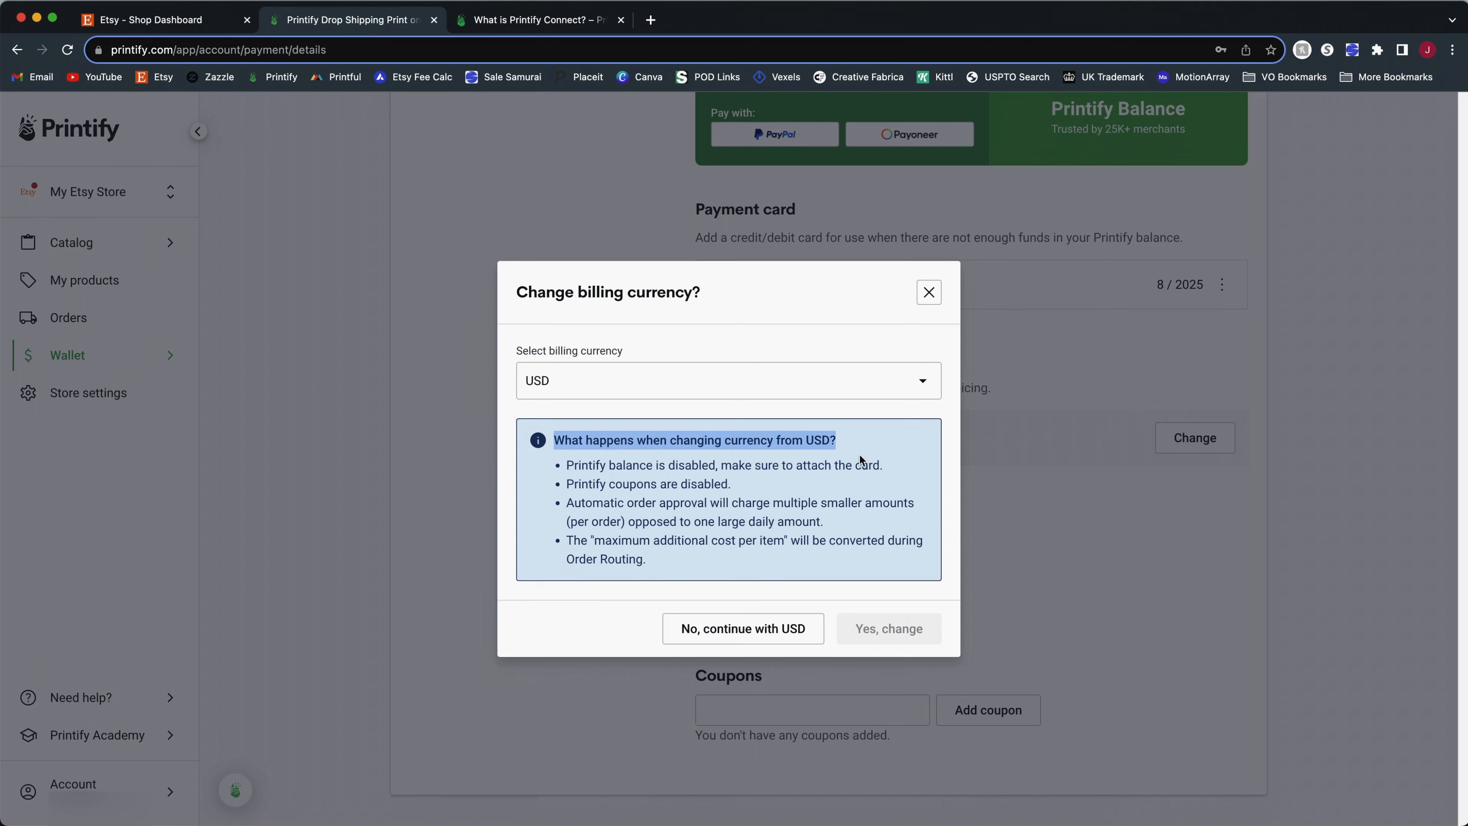
pyautogui.click(746, 496)
pyautogui.moveTo(565, 465); pyautogui.dragTo(736, 472)
pyautogui.click(760, 483)
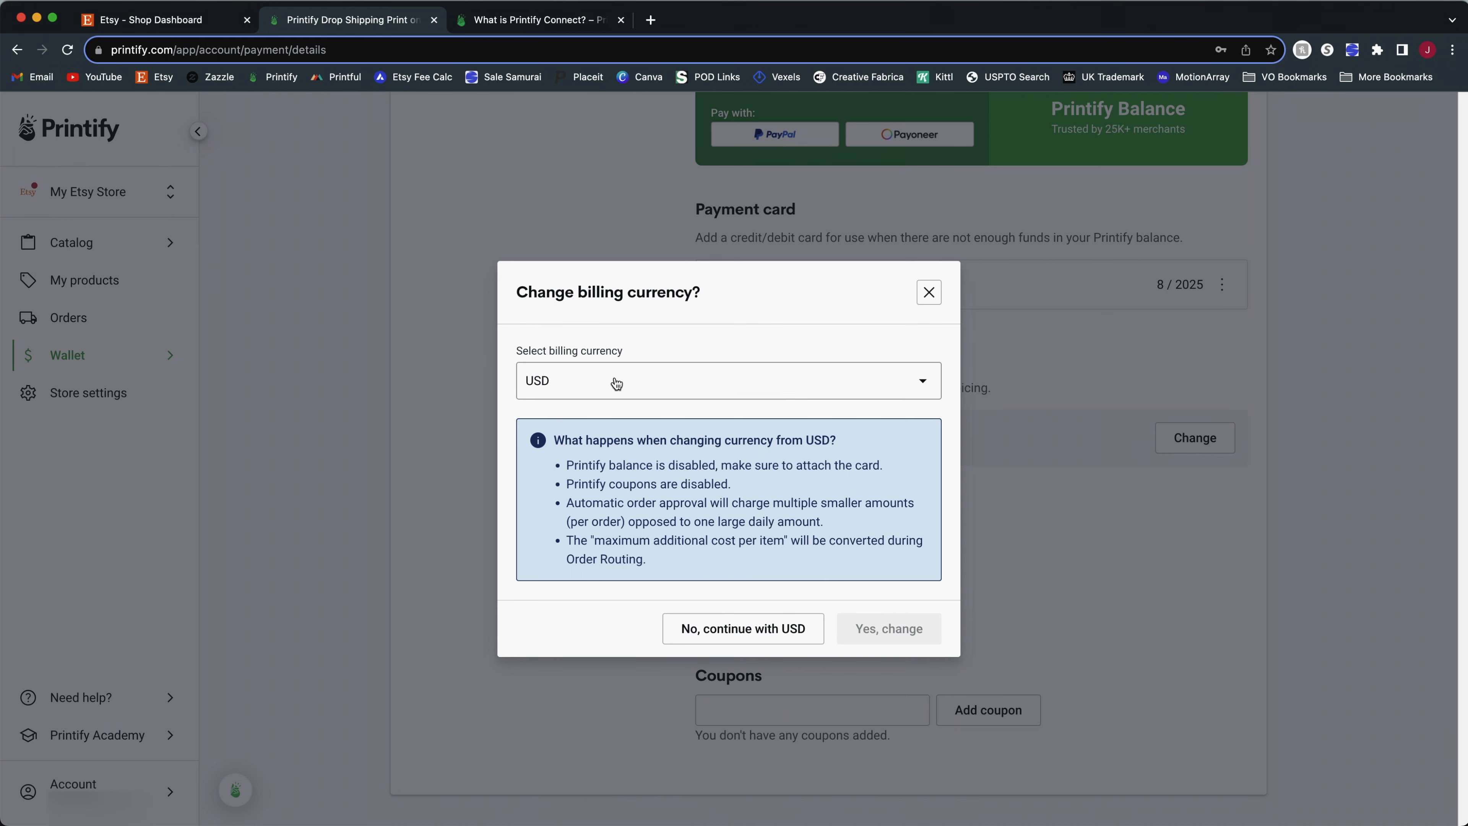
pyautogui.click(928, 292)
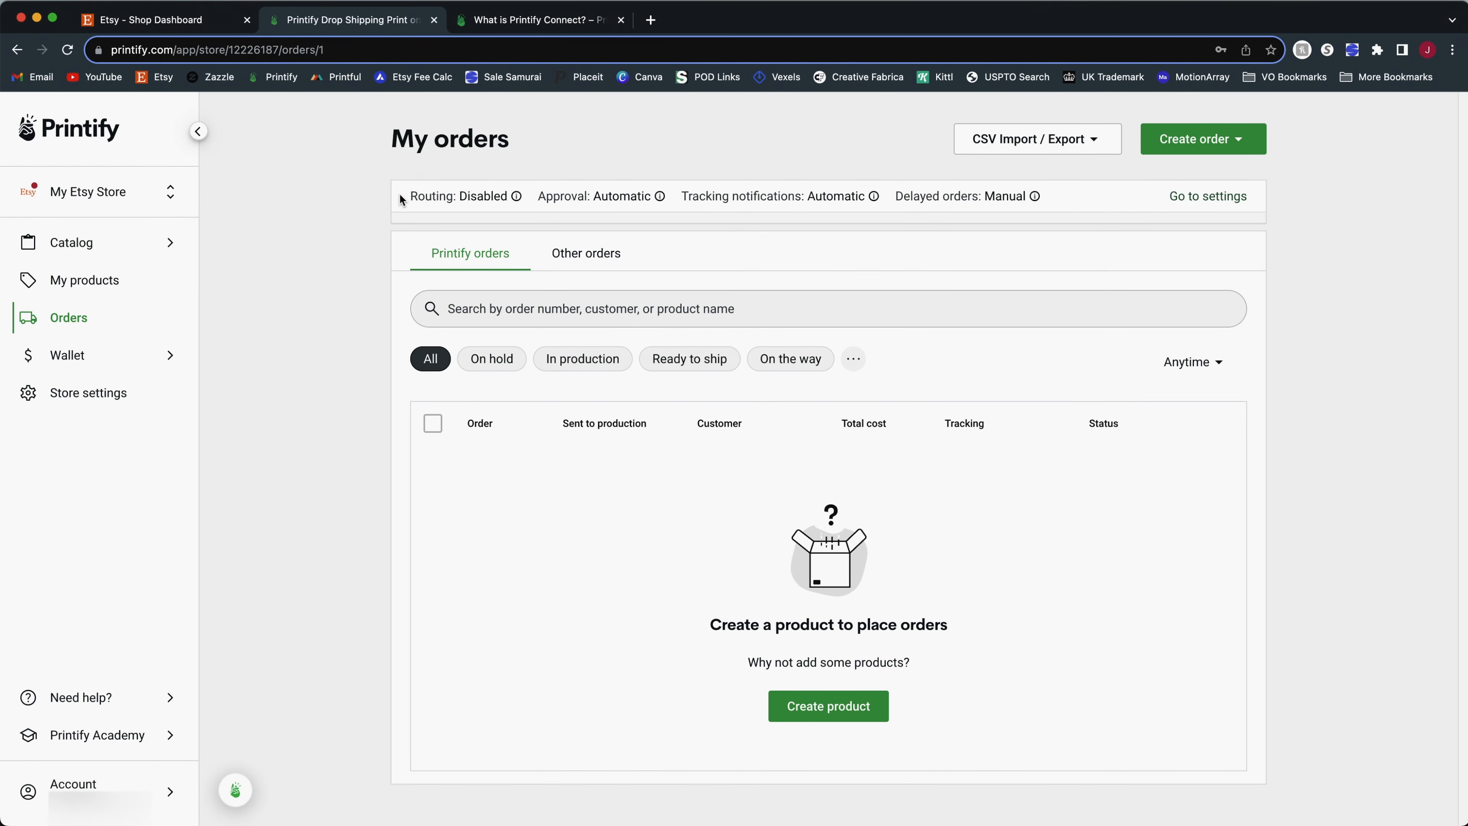
# - From the My orders page, view the linked order routing and order approval preferences in turn, returning to the orders after each
pyautogui.click(428, 196)
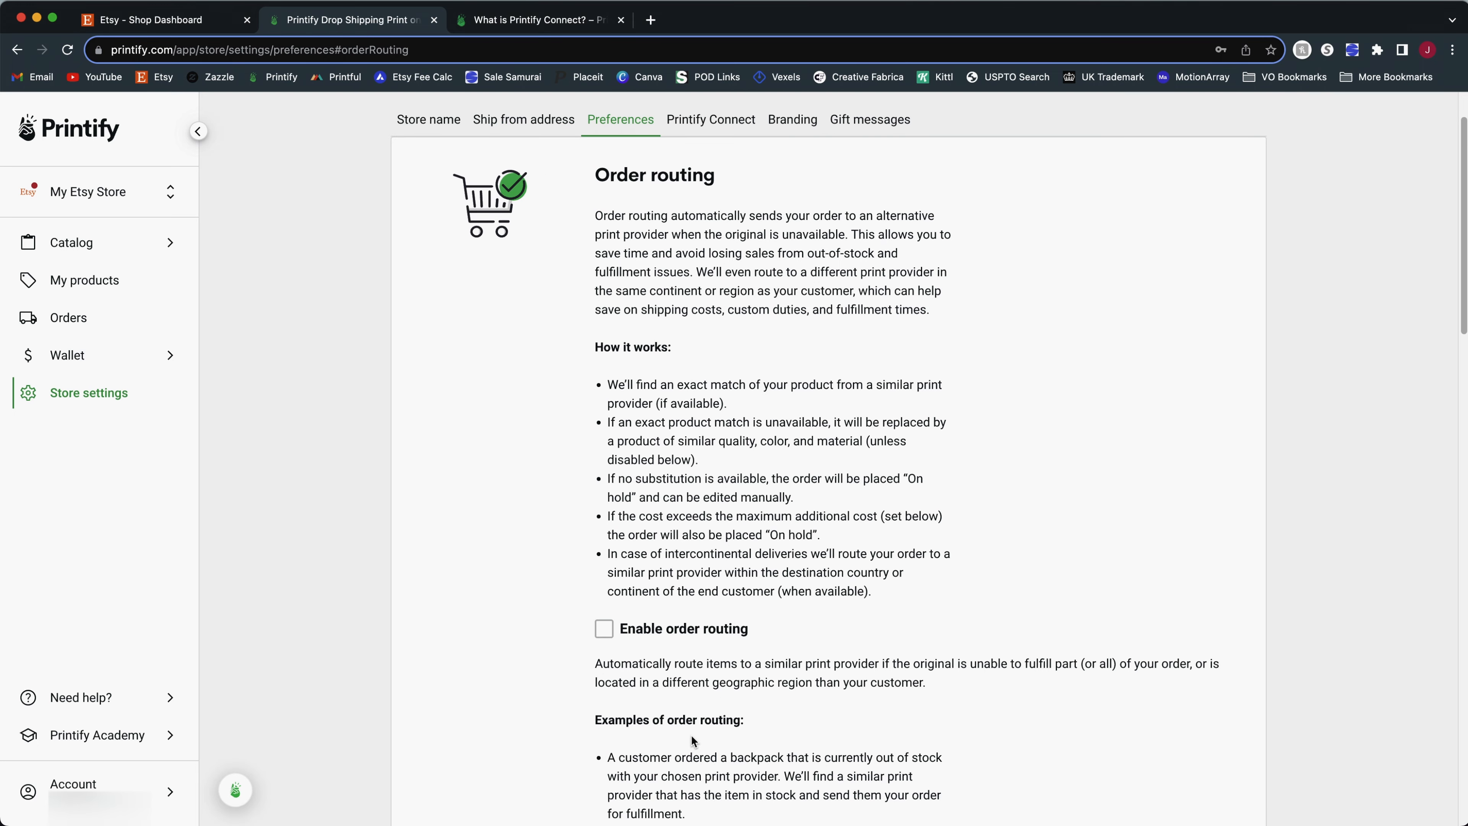
pyautogui.click(87, 317)
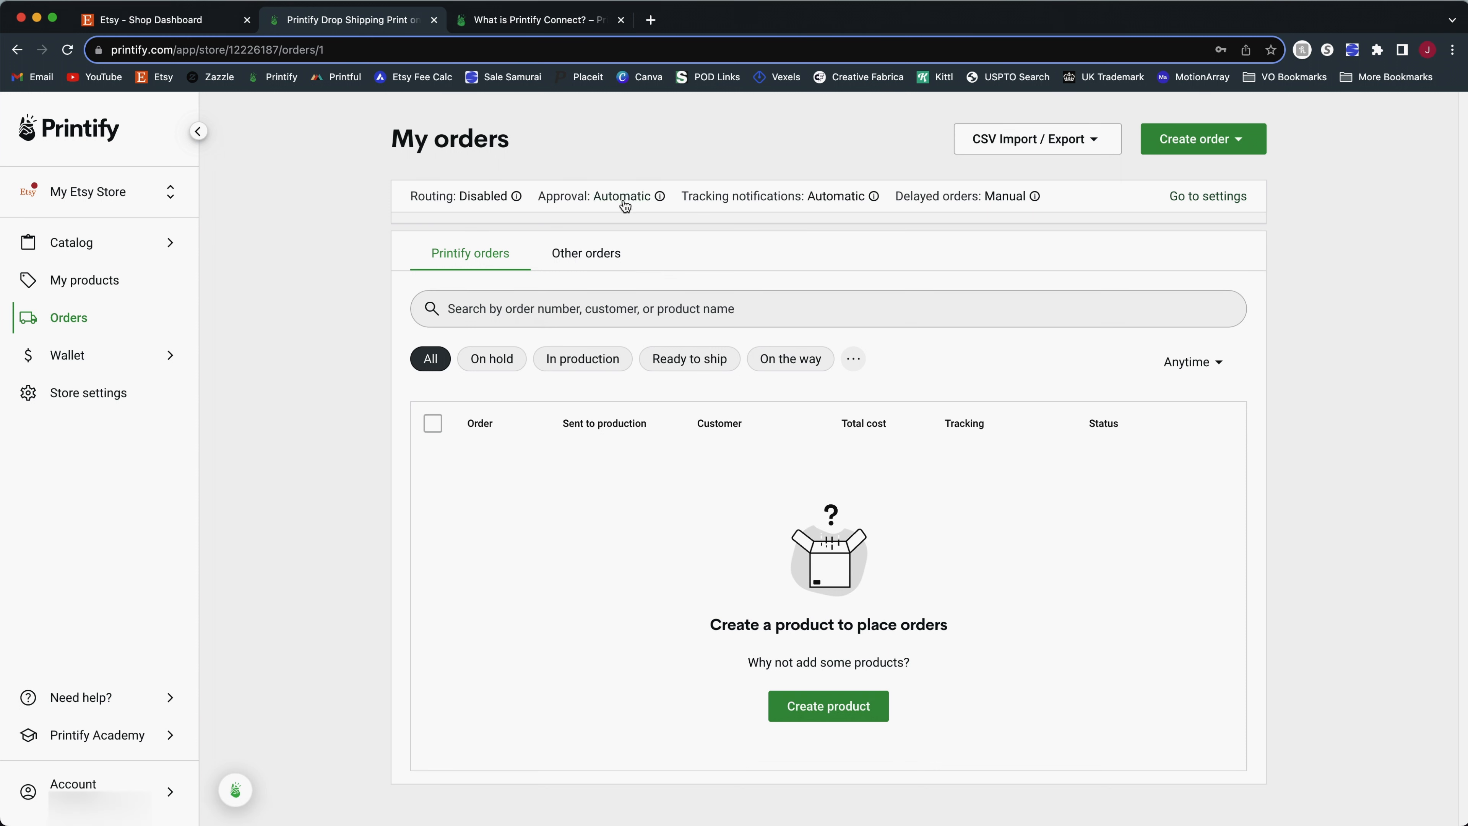
pyautogui.click(580, 202)
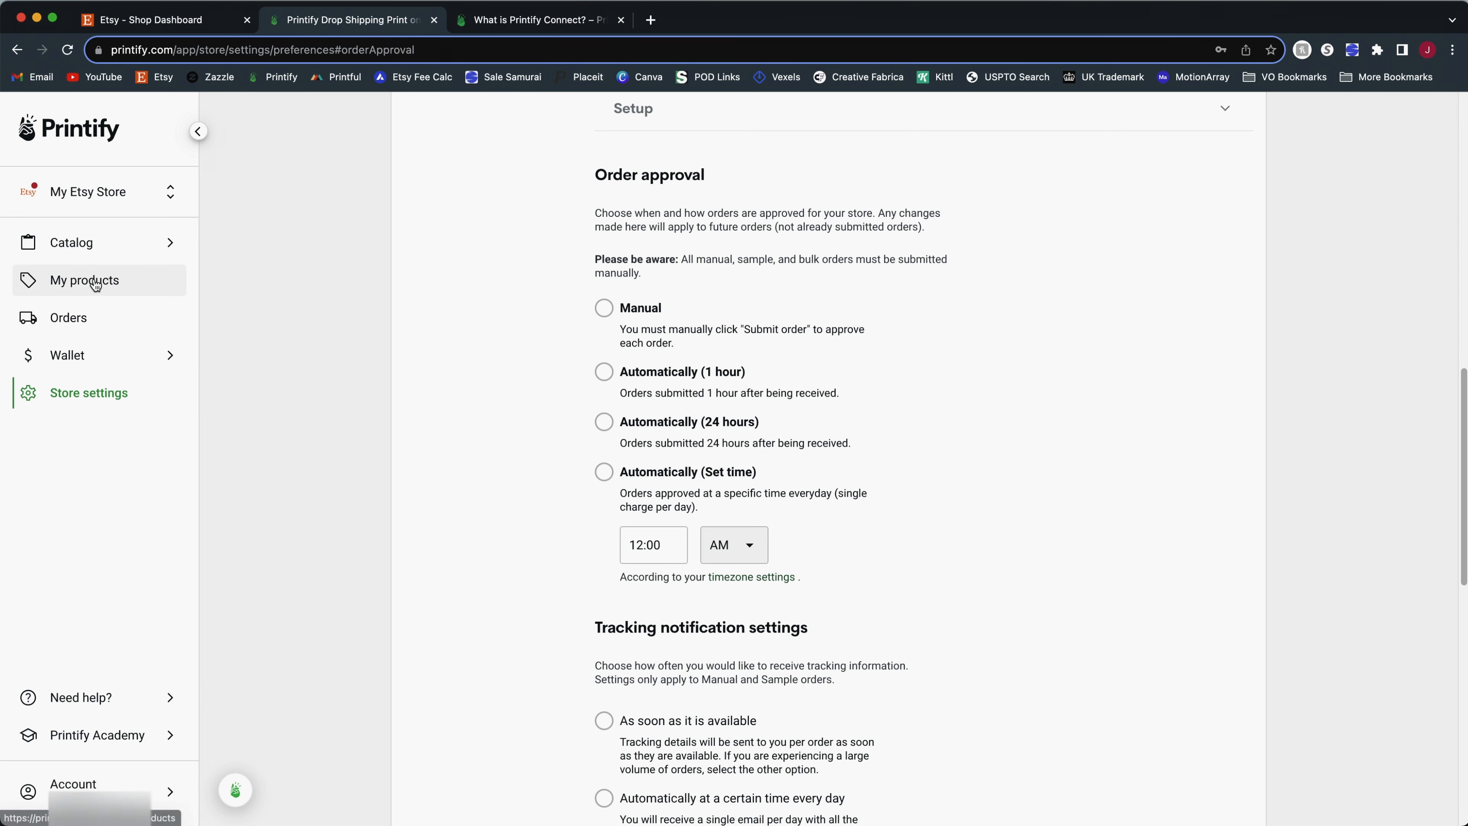
pyautogui.click(87, 318)
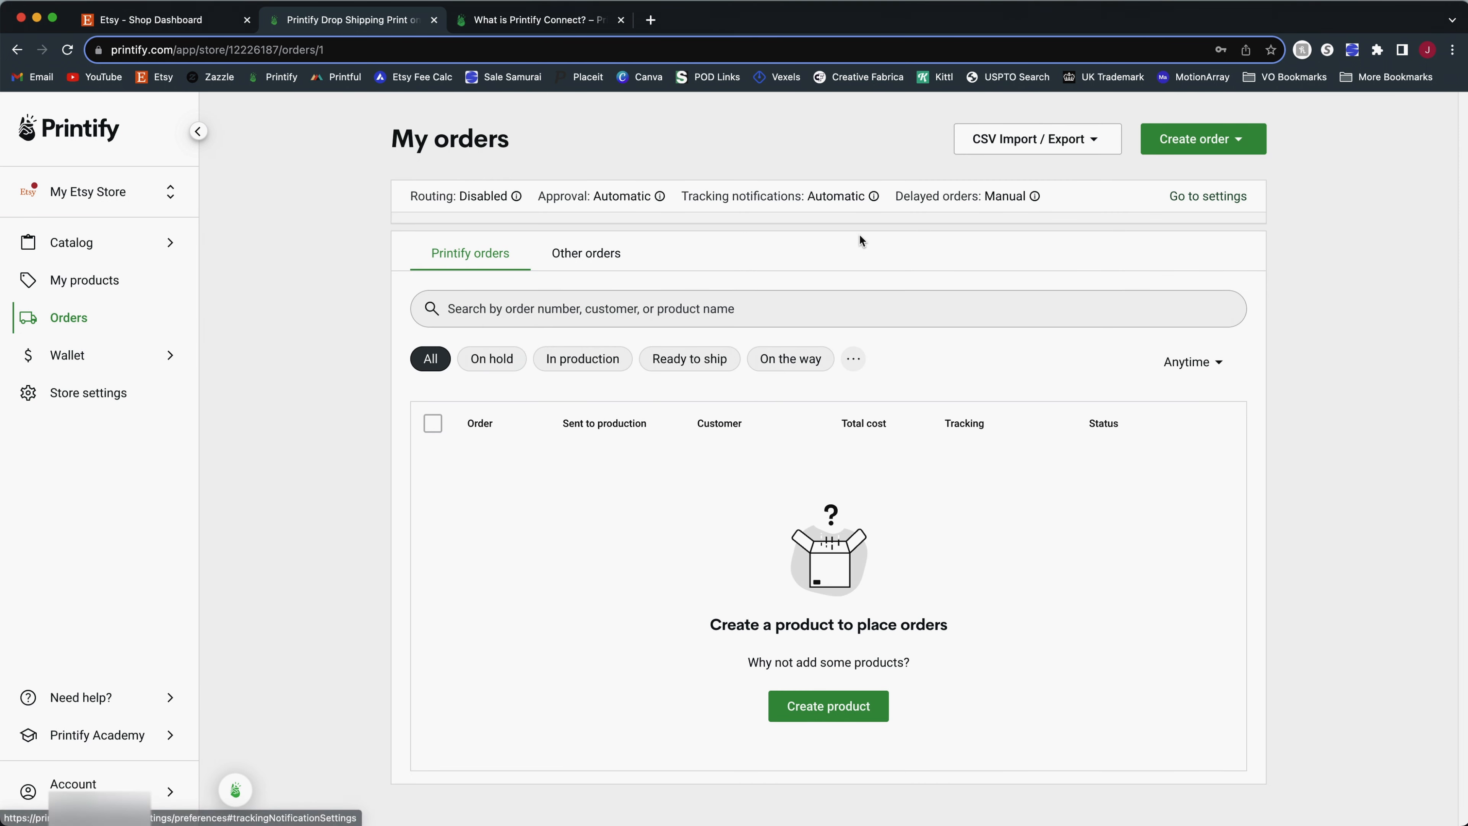